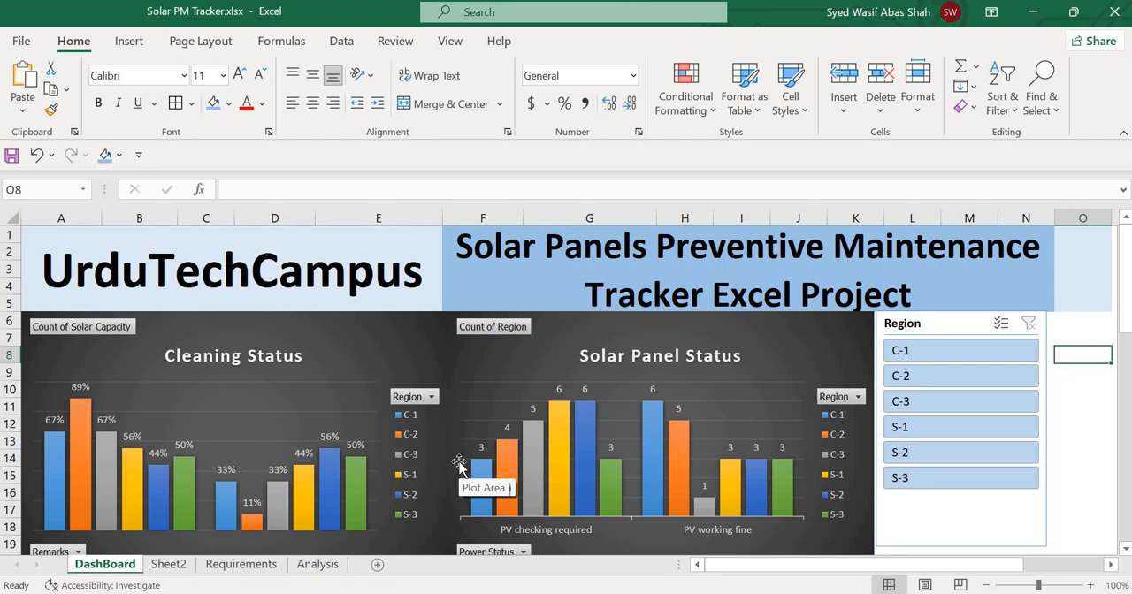
Look over the four solar charts on the DashBoard sheet, from Cleaning Status to Total Solar Install.
{"action": "scroll", "coordinate": [459, 463], "scroll_direction": "down", "scroll_amount": 2}
{"action": "scroll", "coordinate": [459, 463], "scroll_direction": "up", "scroll_amount": 2}
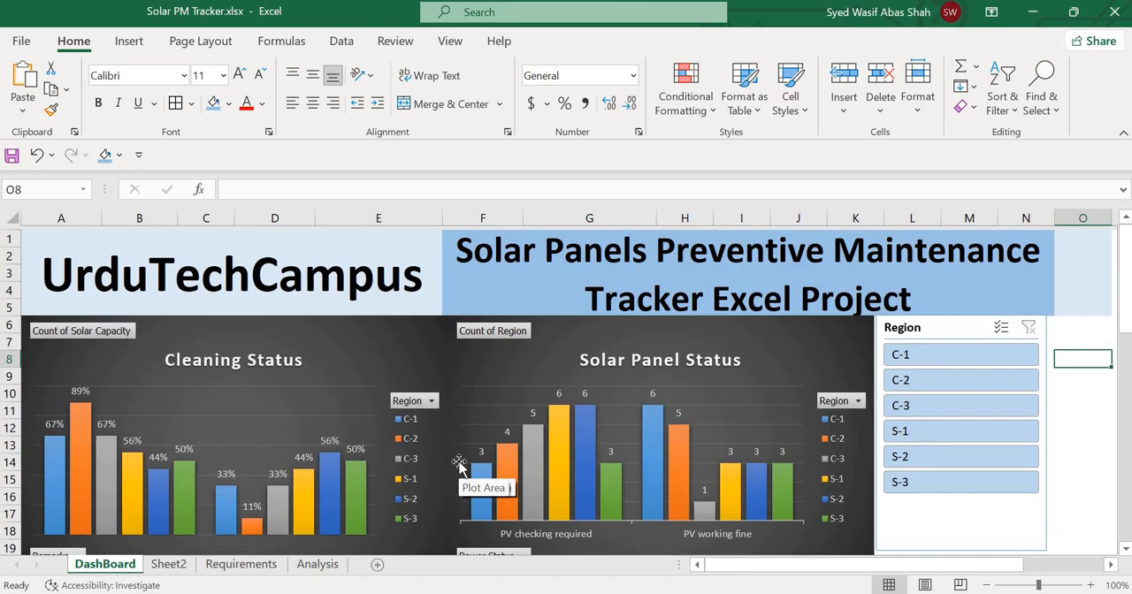
{"action": "scroll", "coordinate": [459, 463], "scroll_direction": "down", "scroll_amount": 1}
{"action": "scroll", "coordinate": [459, 463], "scroll_direction": "down", "scroll_amount": 1}
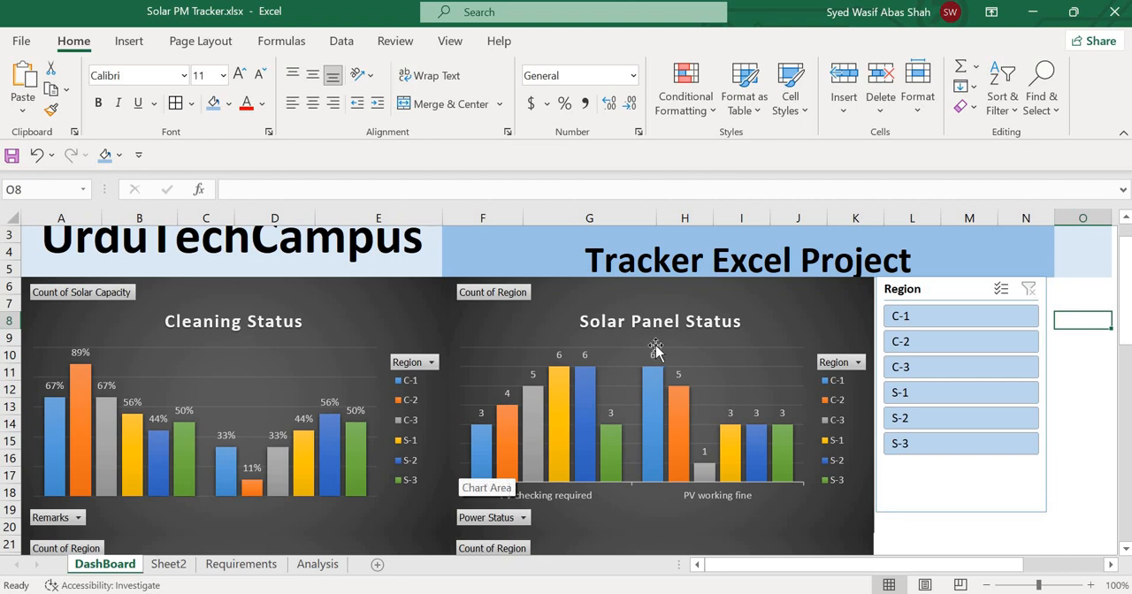
{"action": "scroll", "coordinate": [655, 347], "scroll_direction": "down", "scroll_amount": 2}
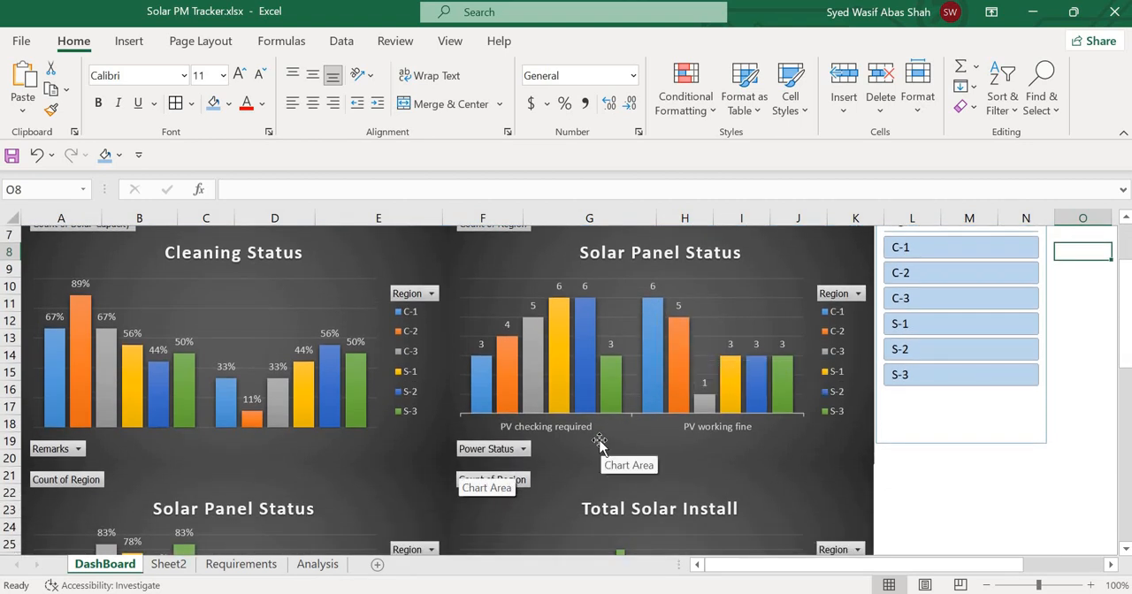
{"action": "scroll", "coordinate": [600, 442], "scroll_direction": "down", "scroll_amount": 4}
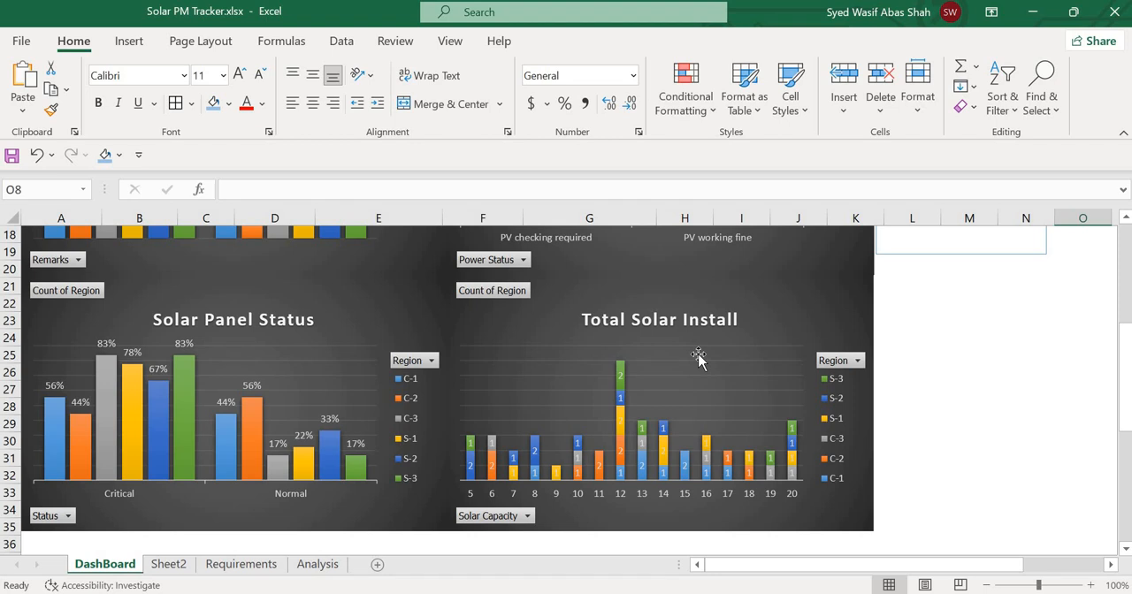
{"action": "scroll", "coordinate": [699, 355], "scroll_direction": "up", "scroll_amount": 6}
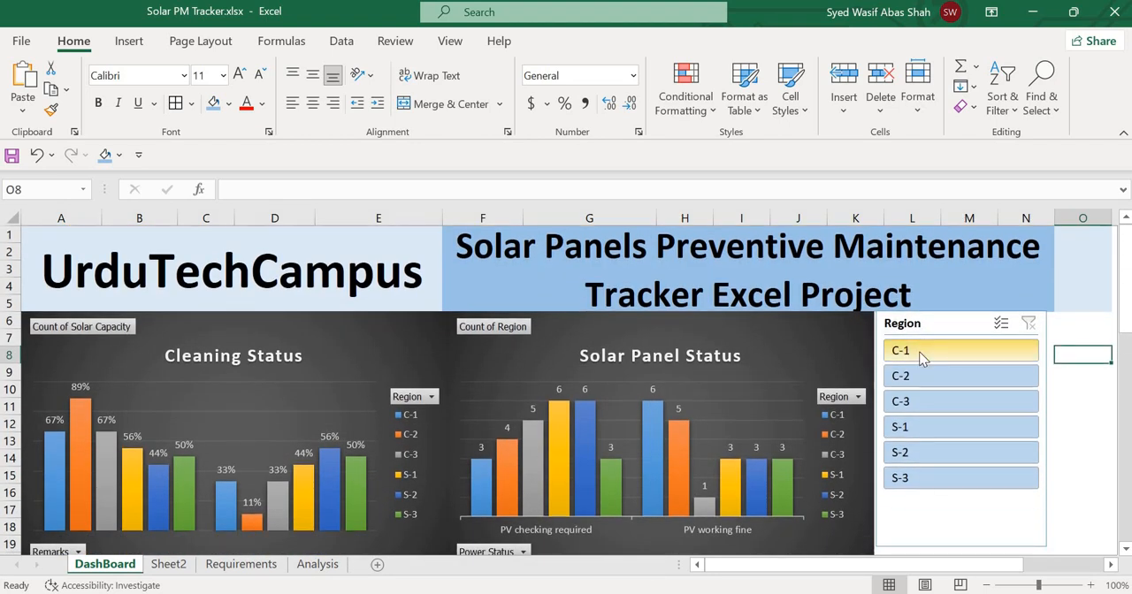
Filter the dashboard charts to regions C-1, C-2, C-3 and S-1 to compare them, and clear the Region slicer filter.
{"action": "left_click", "coordinate": [923, 354]}
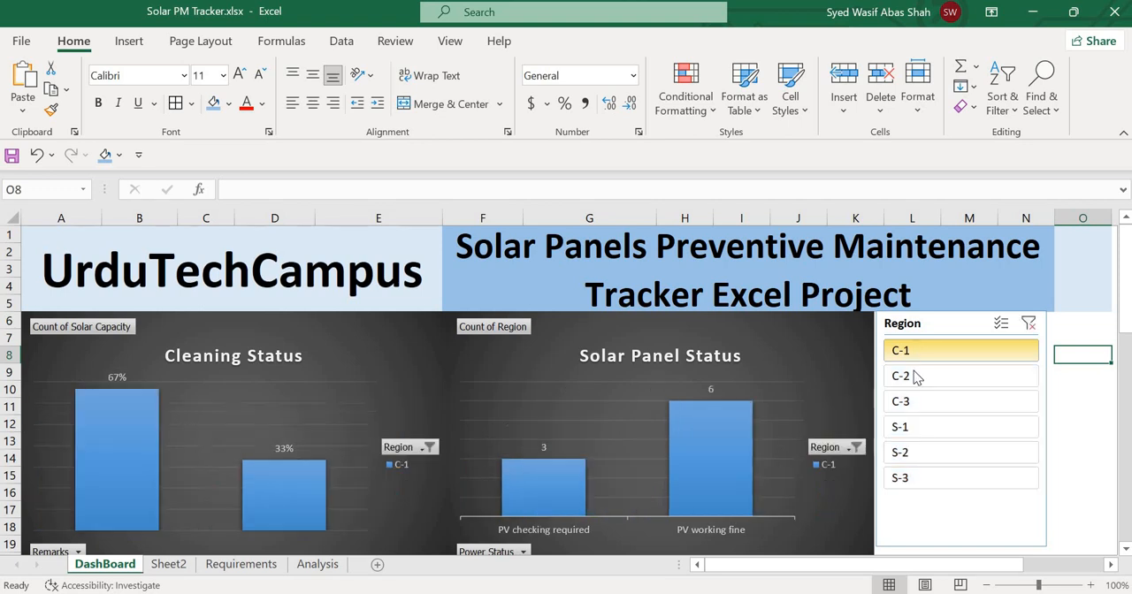
{"action": "left_click", "coordinate": [914, 373], "text": "ctrl"}
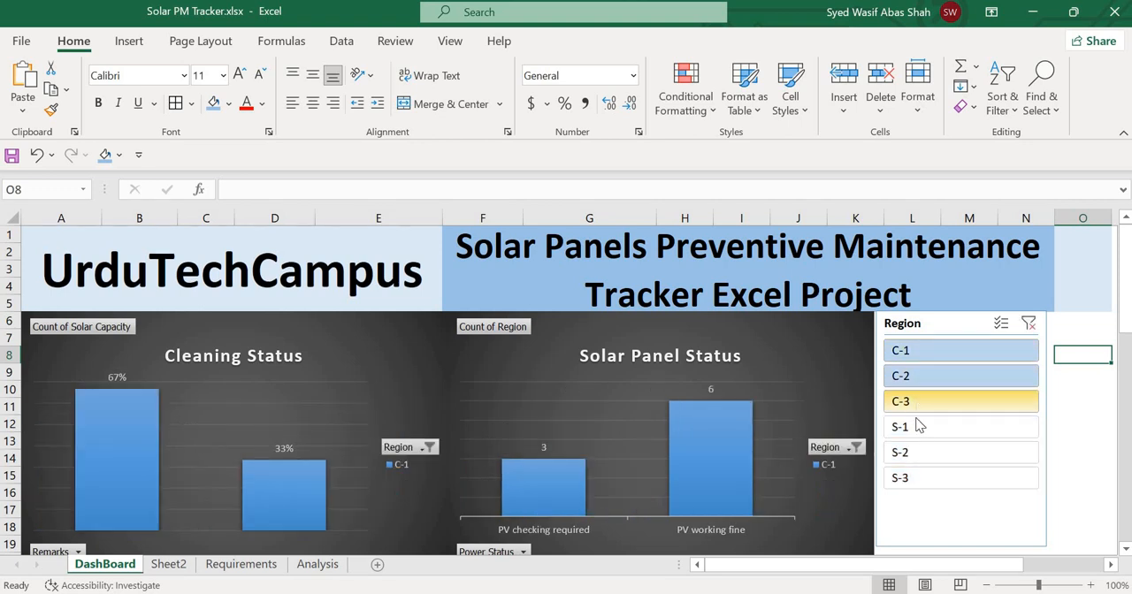
{"action": "left_click", "coordinate": [917, 429], "text": "ctrl"}
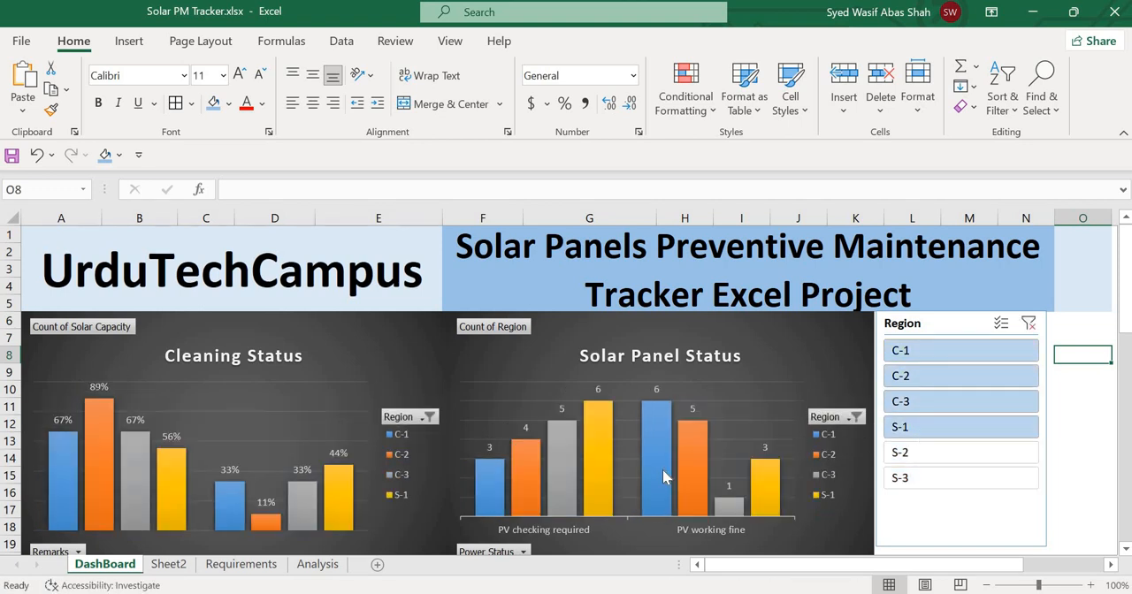
{"action": "scroll", "coordinate": [663, 478], "scroll_direction": "down", "scroll_amount": 3}
{"action": "scroll", "coordinate": [662, 475], "scroll_direction": "up", "scroll_amount": 2}
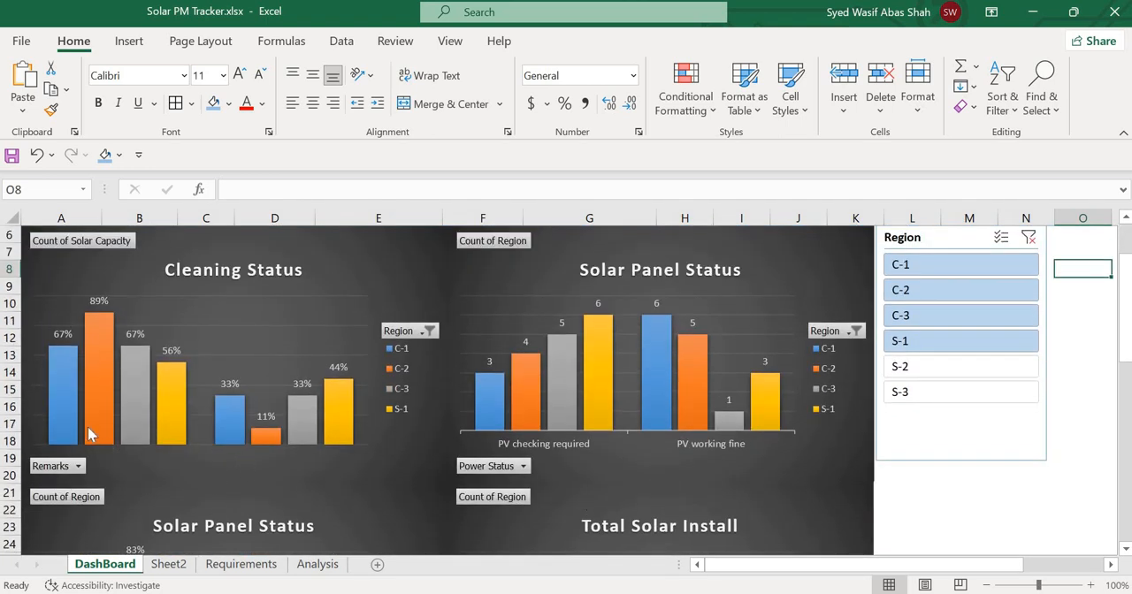
{"action": "mouse_move", "coordinate": [65, 389]}
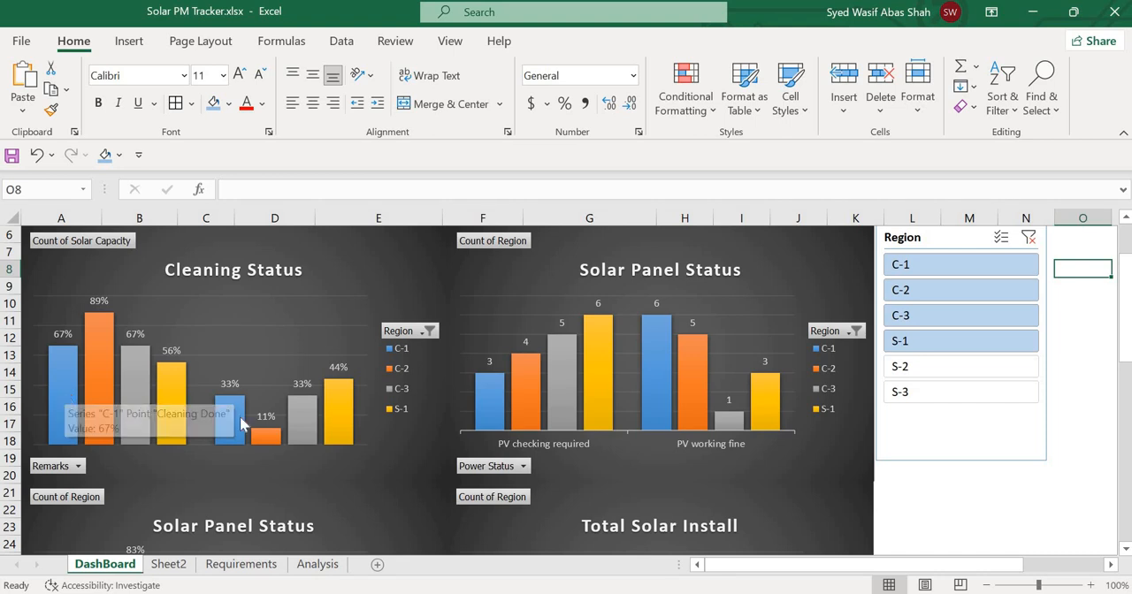
{"action": "mouse_move", "coordinate": [241, 422]}
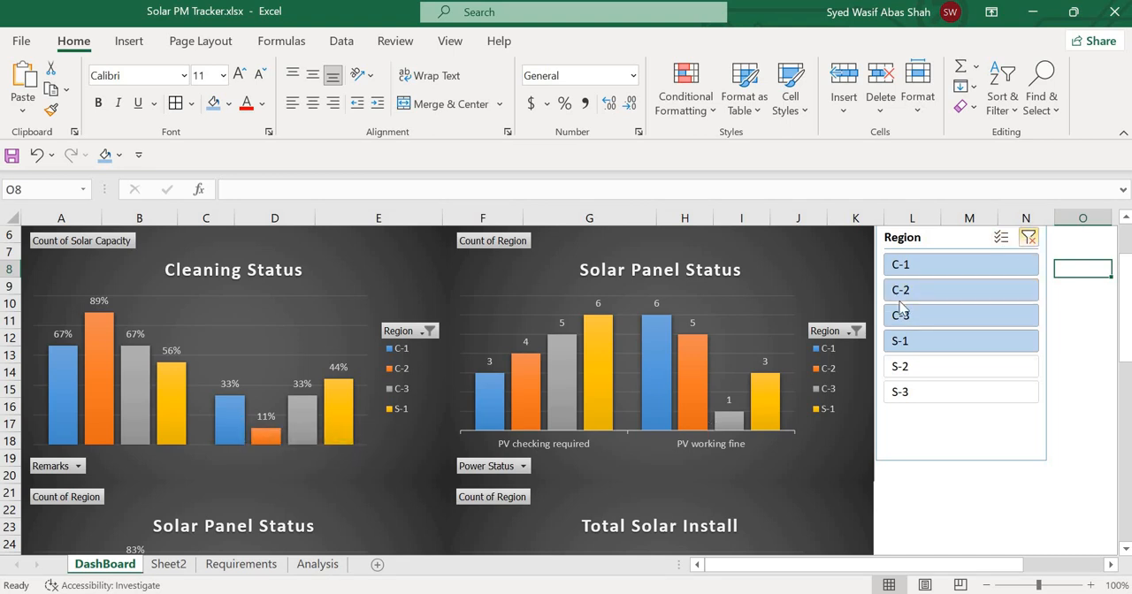
{"action": "left_click", "coordinate": [1029, 238]}
{"action": "mouse_move", "coordinate": [651, 377]}
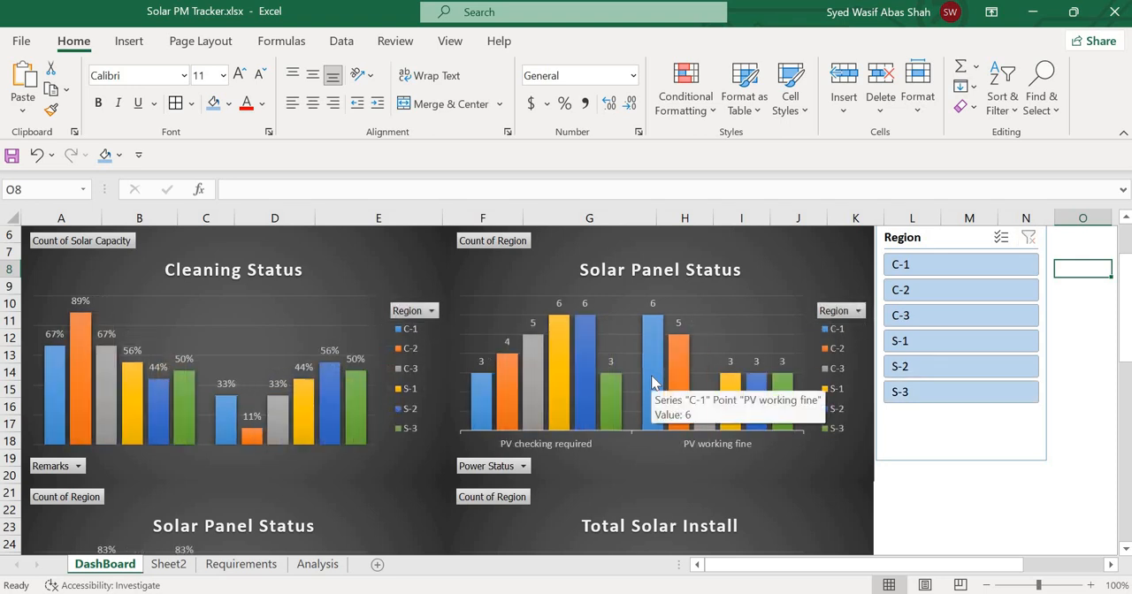
View the Requirements sheet and the pivot table on the Analysis sheet, and open Sheet2.
{"action": "left_click", "coordinate": [245, 566]}
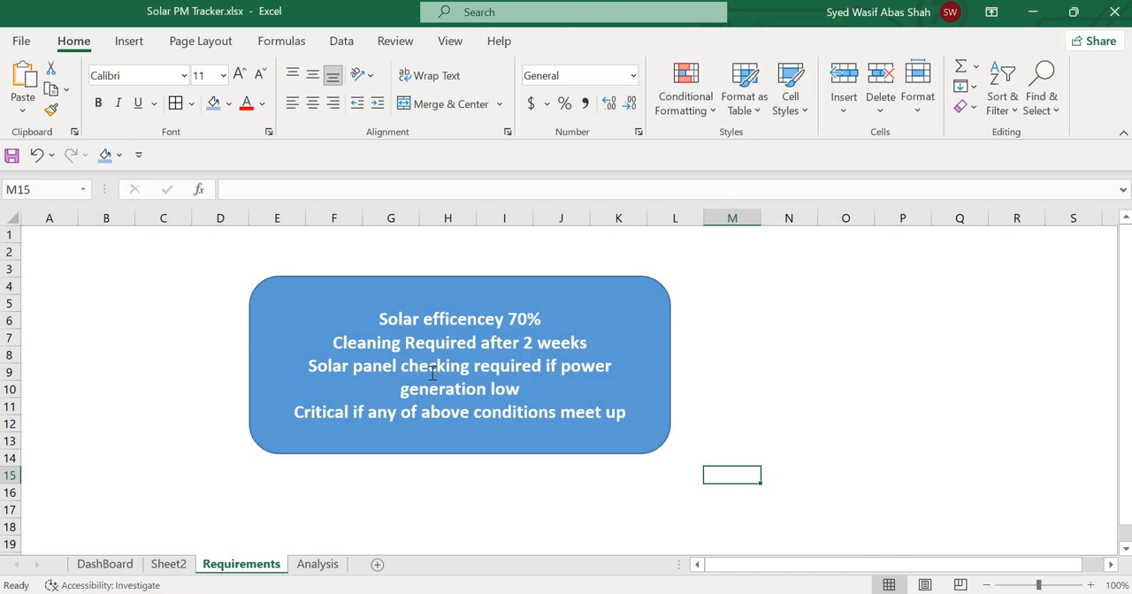
{"action": "left_click", "coordinate": [311, 568]}
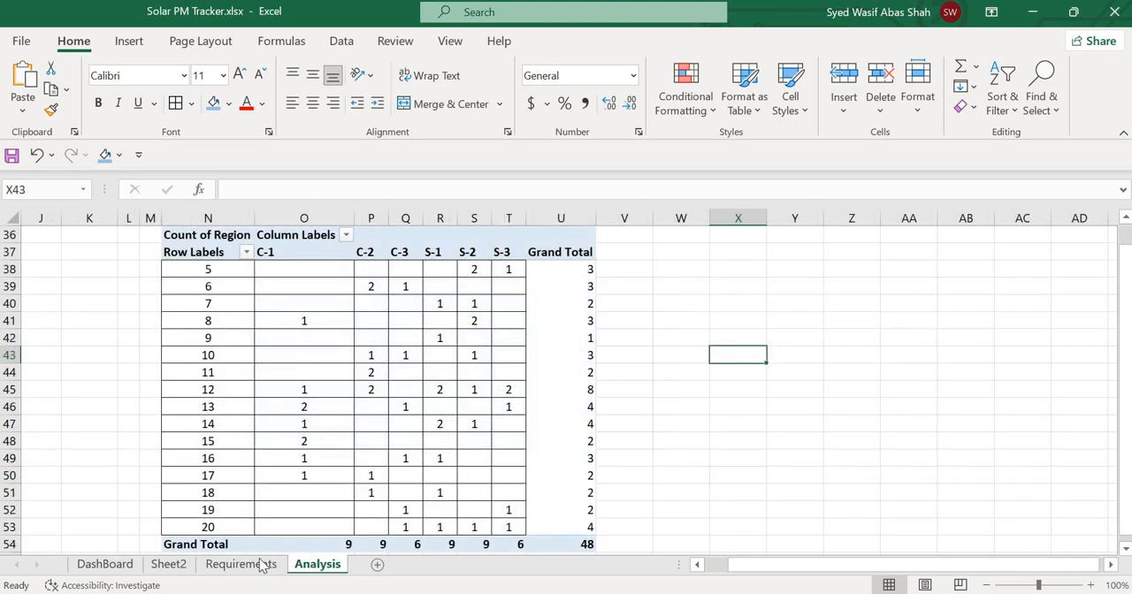
{"action": "left_click", "coordinate": [175, 565]}
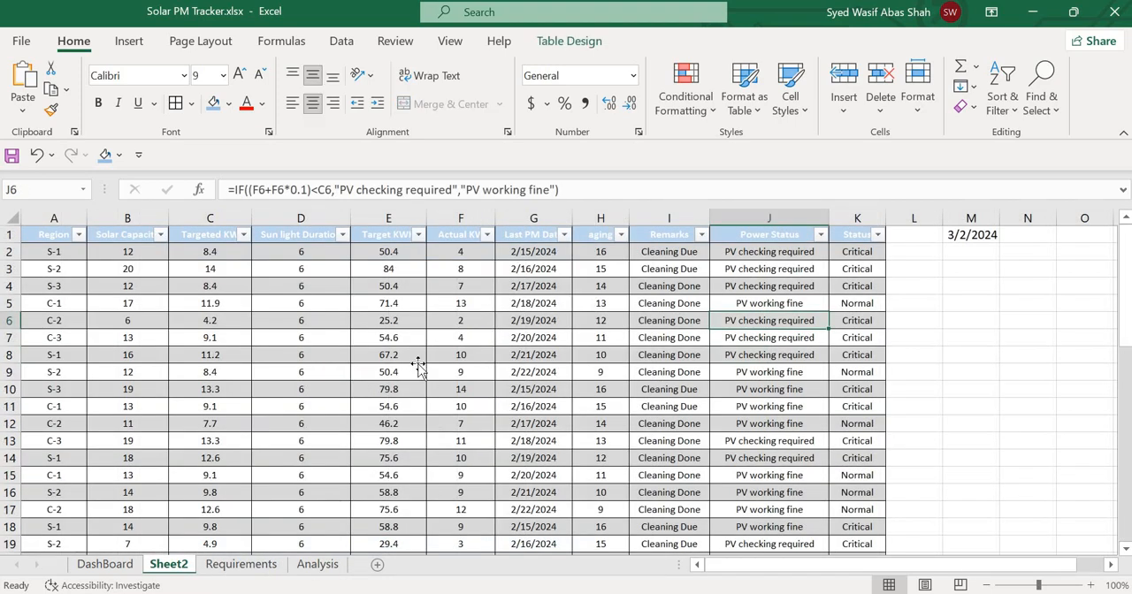
Examine the Region and Solar Capacity columns of the data table and the Targeted KW formula in C2.
{"action": "left_click", "coordinate": [418, 365]}
{"action": "key", "text": "Left"}
{"action": "key", "text": "Left"}
{"action": "key", "text": "Left"}
{"action": "key", "text": "Left"}
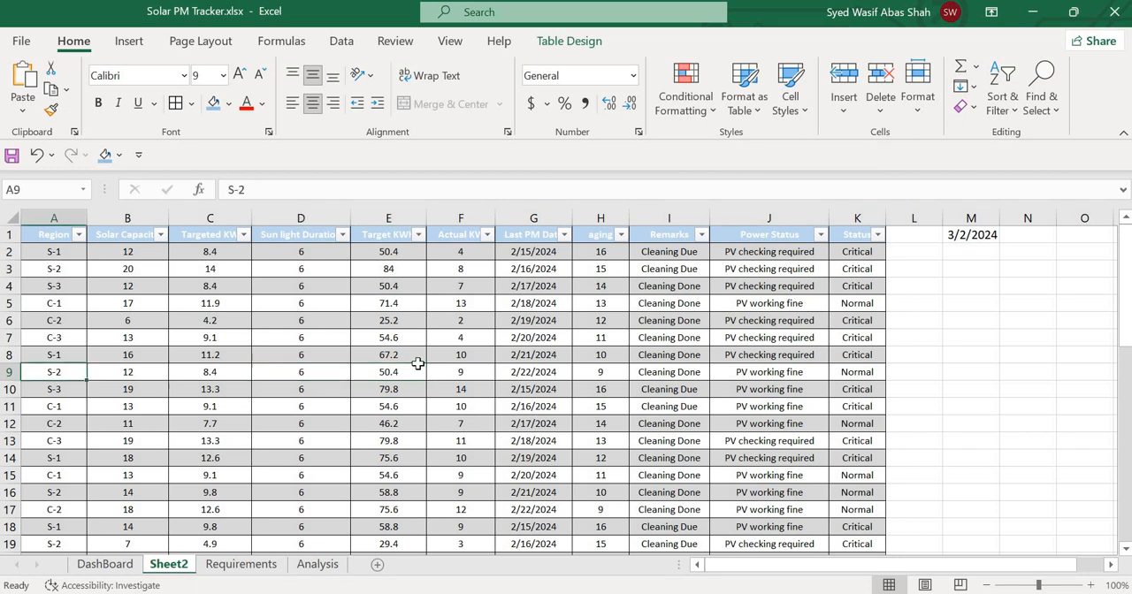
{"action": "key", "text": "Up"}
{"action": "key", "text": "Up"}
{"action": "key", "text": "Up"}
{"action": "key", "text": "Up"}
{"action": "key", "text": "Up"}
{"action": "key", "text": "Up"}
{"action": "key", "text": "Right"}
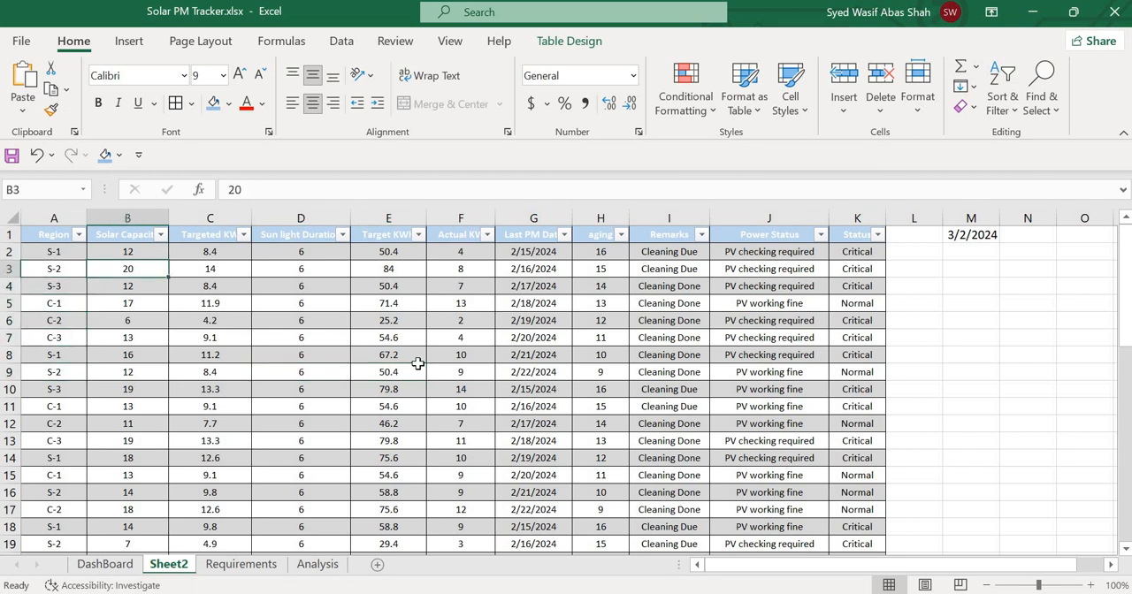
{"action": "key", "text": "Right"}
{"action": "key", "text": "Up"}
{"action": "key", "text": "Up"}
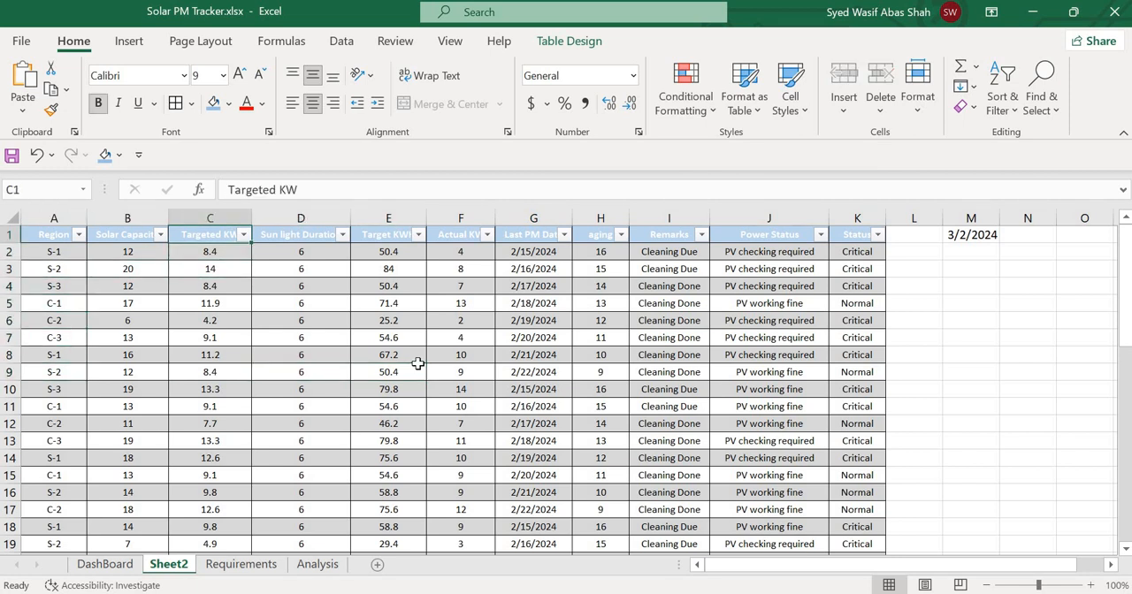
{"action": "key", "text": "Down"}
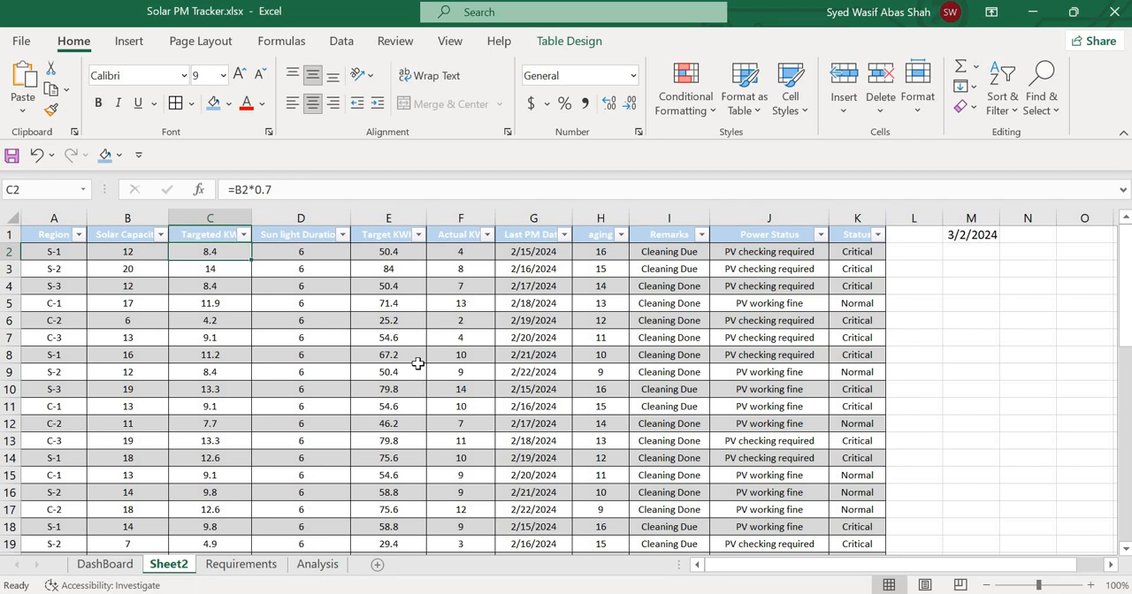
{"action": "key", "text": "Left"}
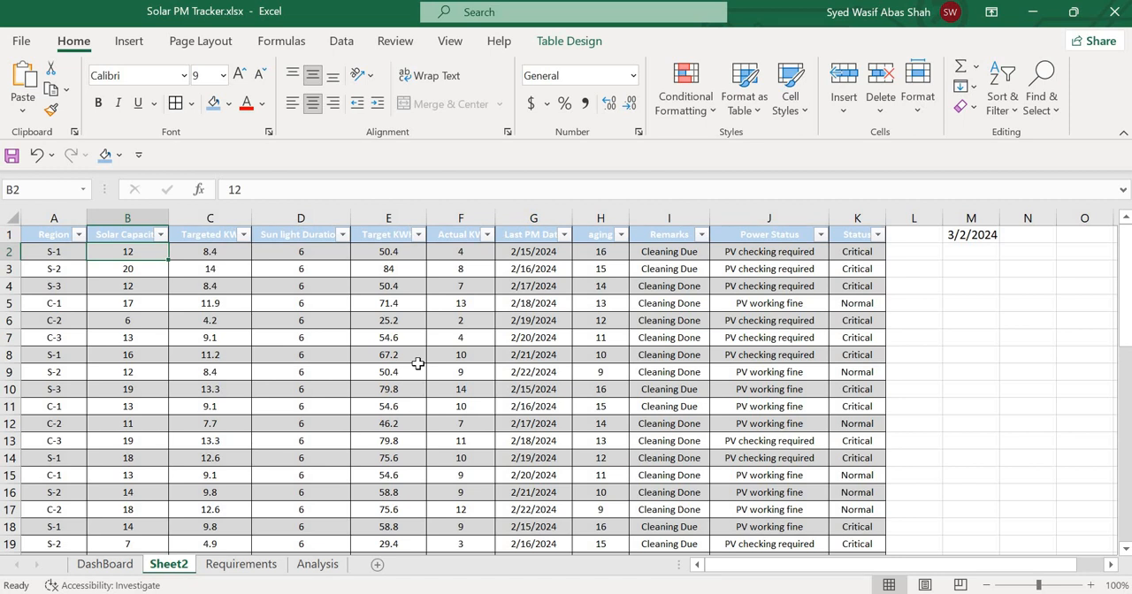
{"action": "key", "text": "Right"}
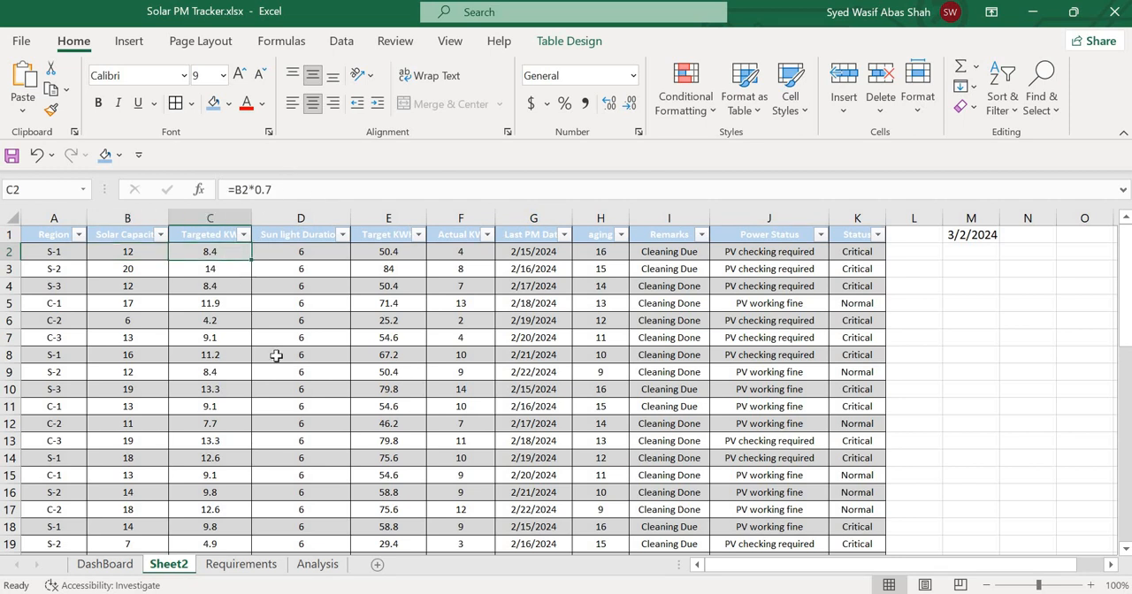
Examine the sunlight duration in D2 and the Target KWH formula in E2 with the cells it uses.
{"action": "key", "text": "Right"}
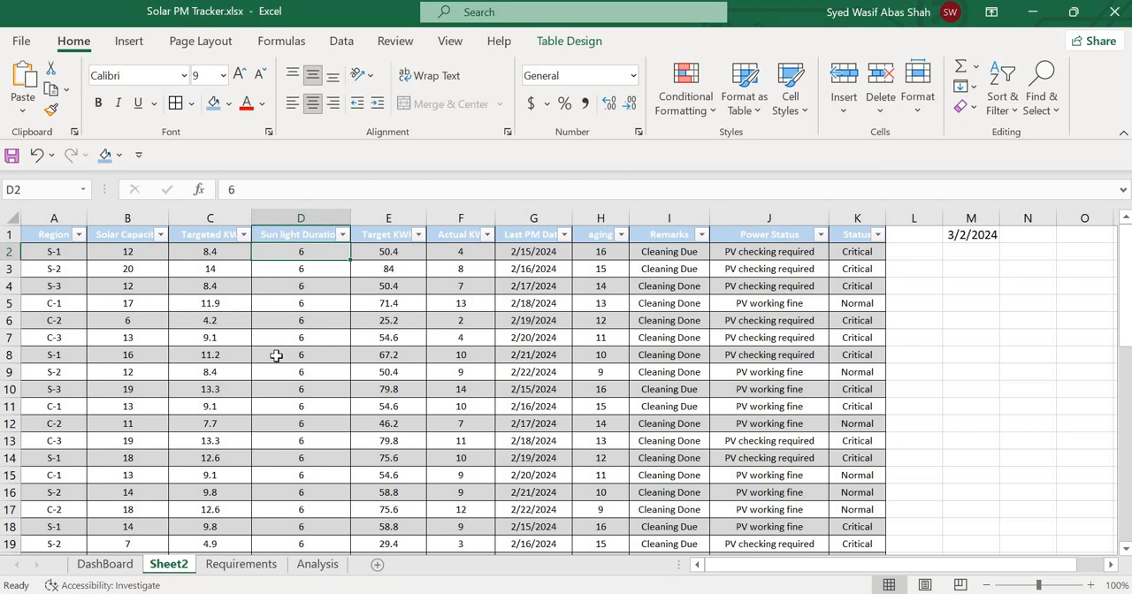
{"action": "key", "text": "Right"}
{"action": "key", "text": "Left"}
{"action": "key", "text": "Left"}
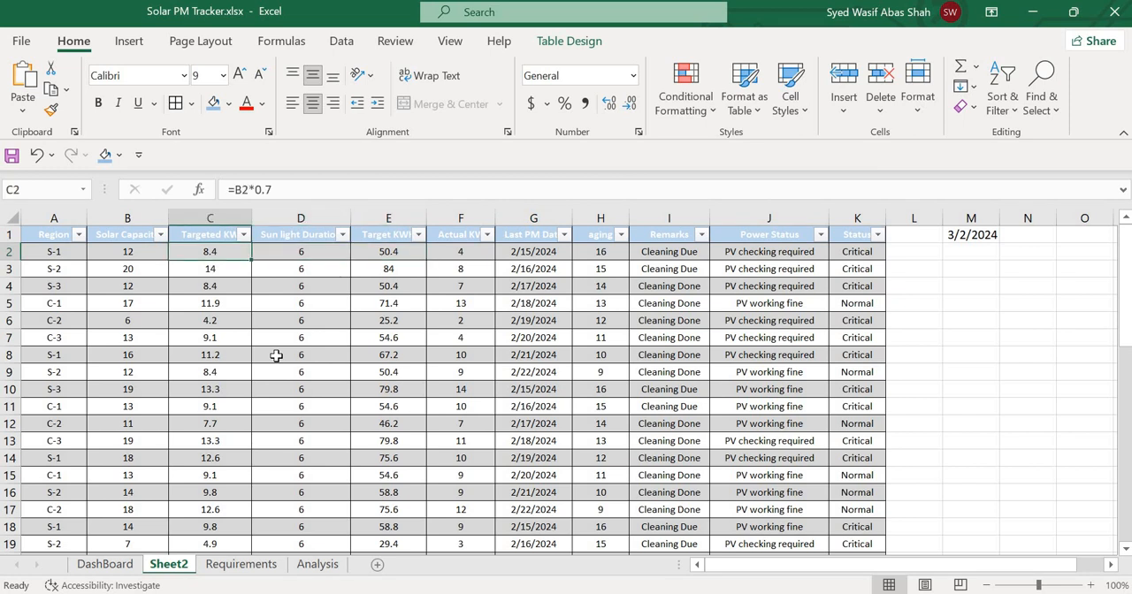
{"action": "key", "text": "Right"}
{"action": "key", "text": "Right"}
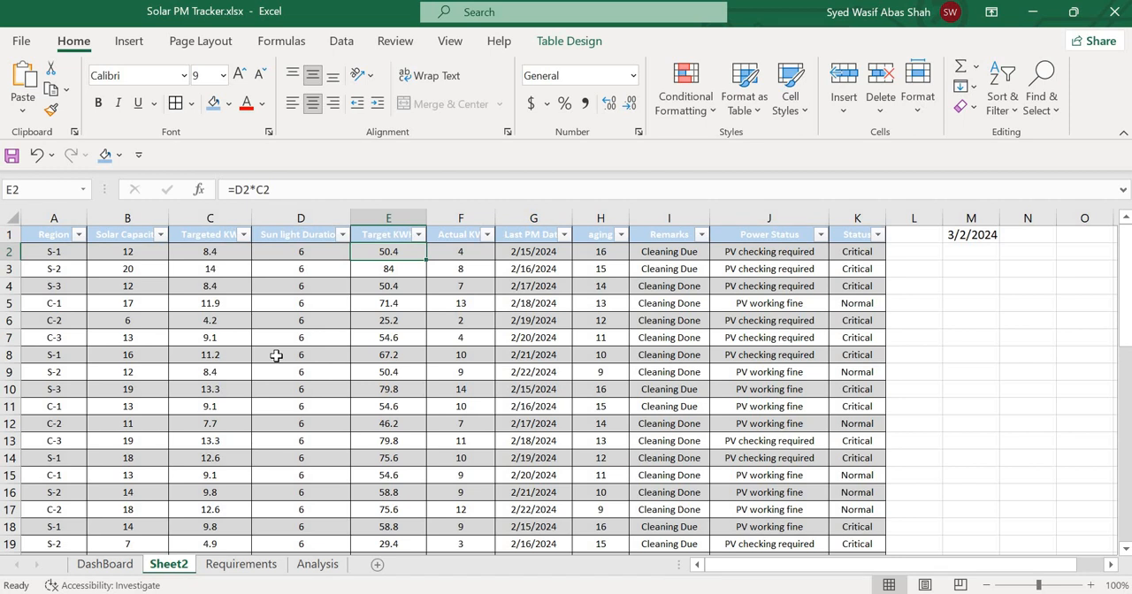
{"action": "key", "text": "Left"}
{"action": "key", "text": "Left"}
{"action": "key", "text": "Left"}
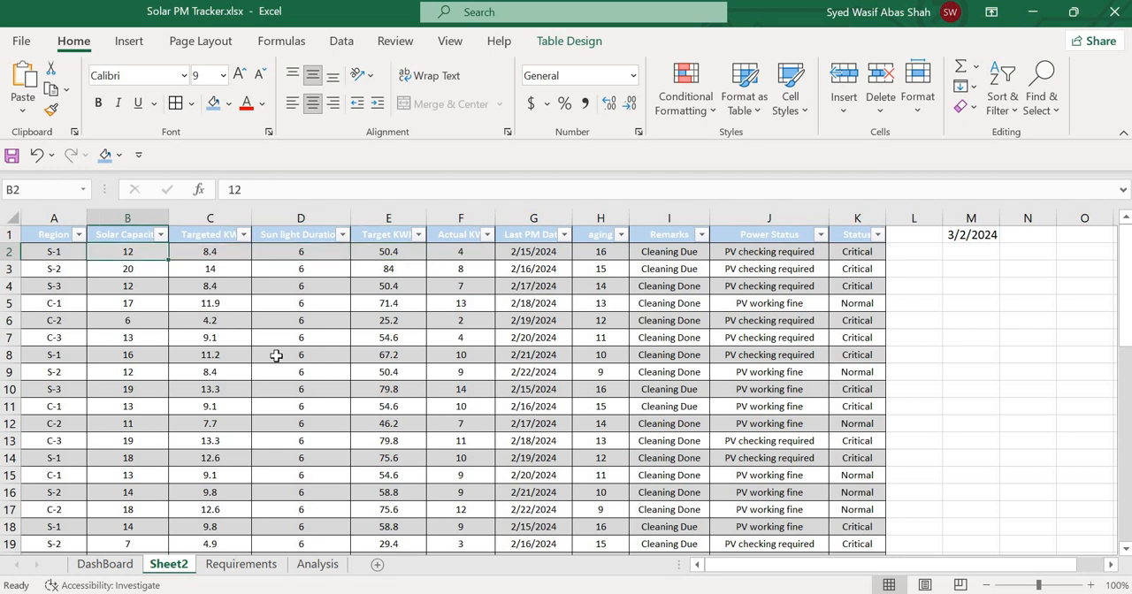
{"action": "key", "text": "Right"}
{"action": "key", "text": "Right"}
{"action": "key", "text": "Right"}
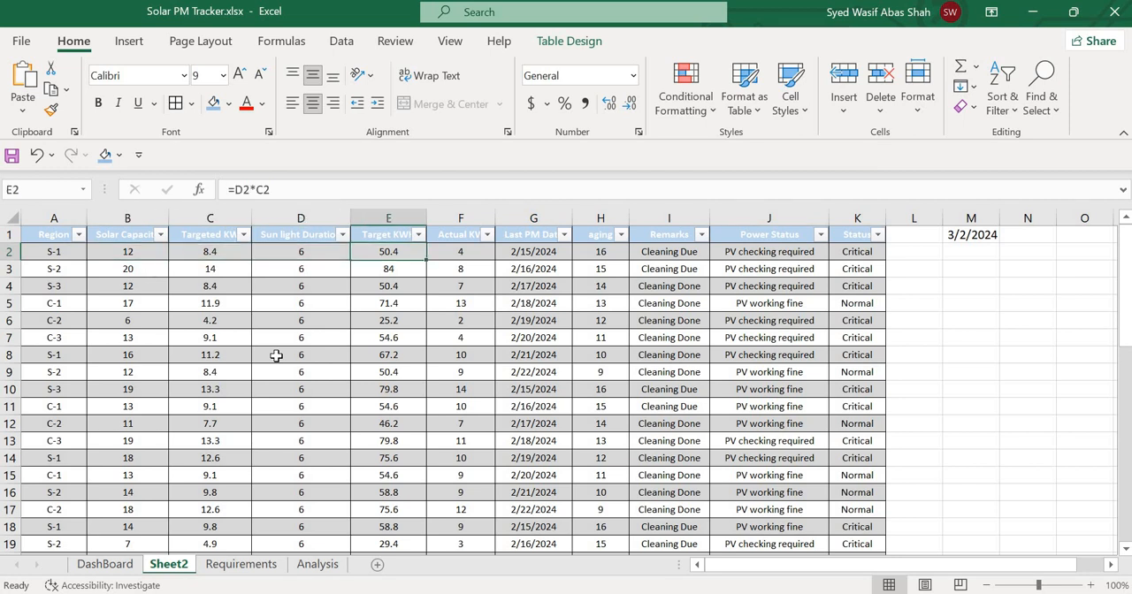
{"action": "key", "text": "Left"}
{"action": "key", "text": "Right"}
{"action": "key", "text": "Right"}
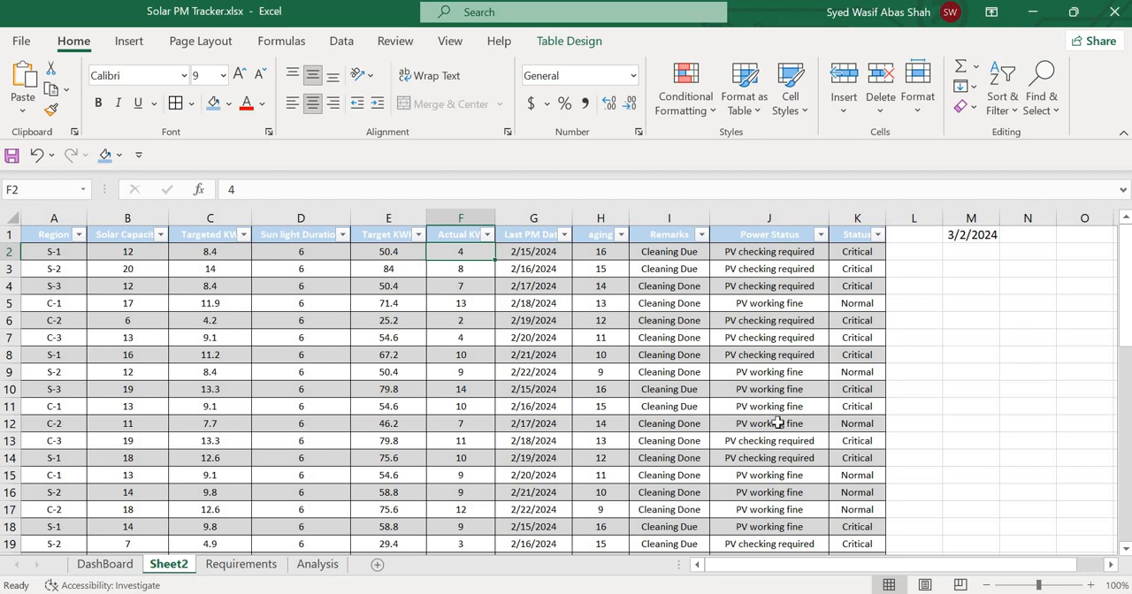
Select the Actual KW cell F2, view the inverter display image kw reading.png in Photos, and return to the Excel workbook.
{"action": "mouse_move", "coordinate": [847, 593]}
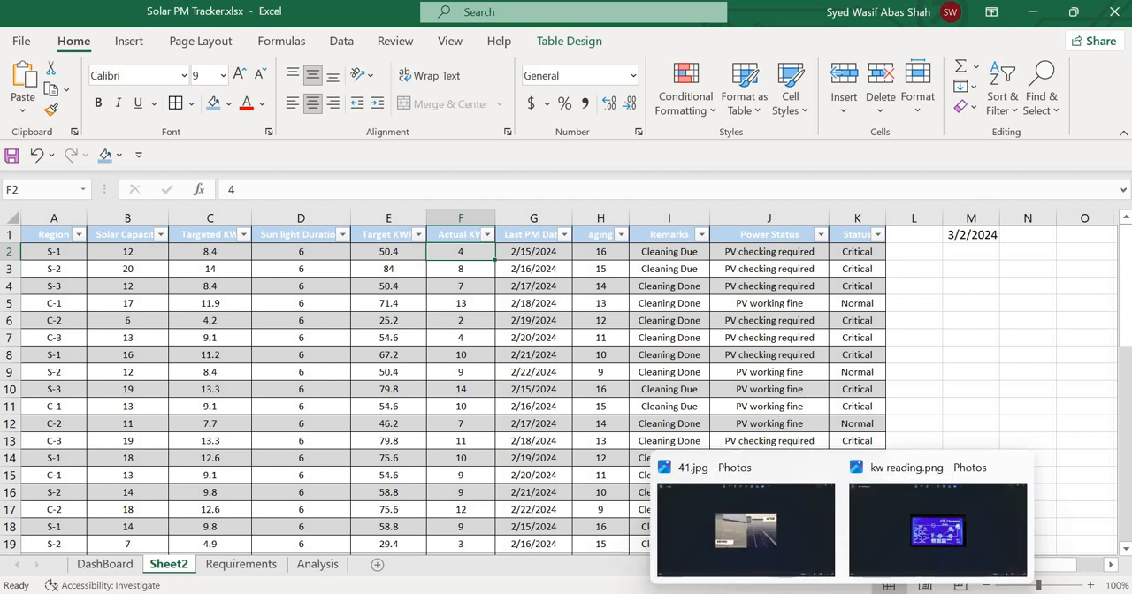
{"action": "left_click", "coordinate": [915, 554]}
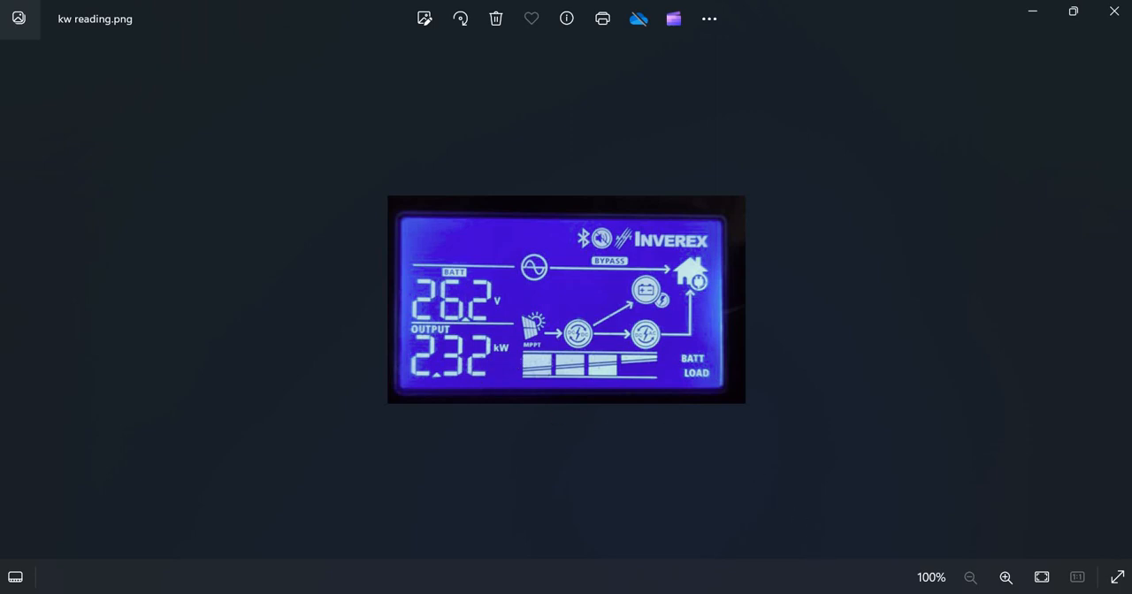
{"action": "left_click", "coordinate": [791, 538]}
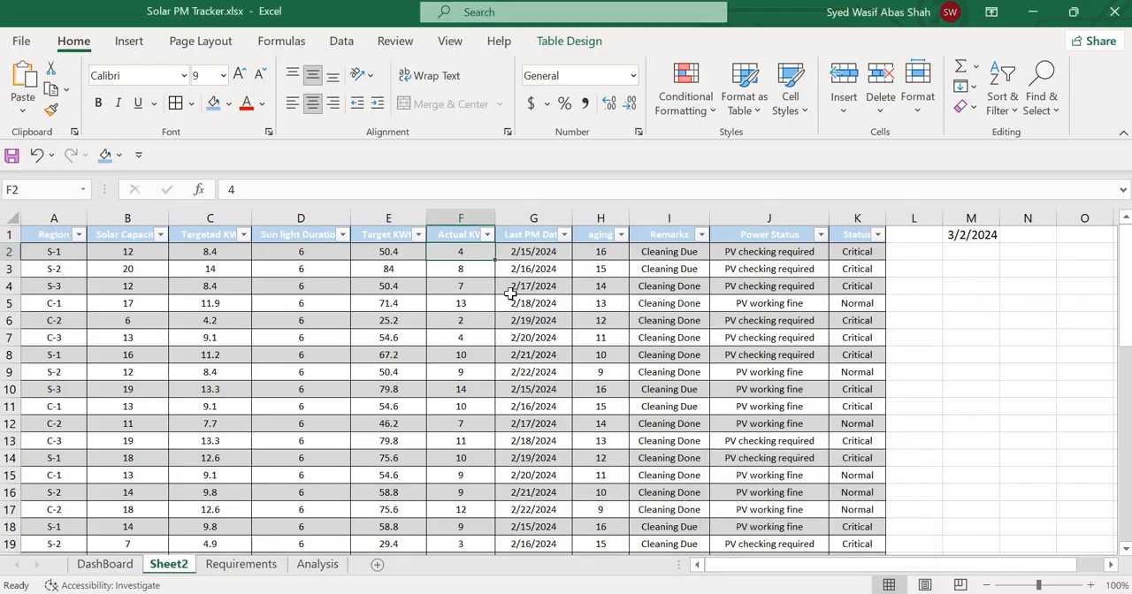
Examine the Last PM Date column, the aging formula in H2 and the Status formula in K2.
{"action": "key", "text": "Right"}
{"action": "key", "text": "Up"}
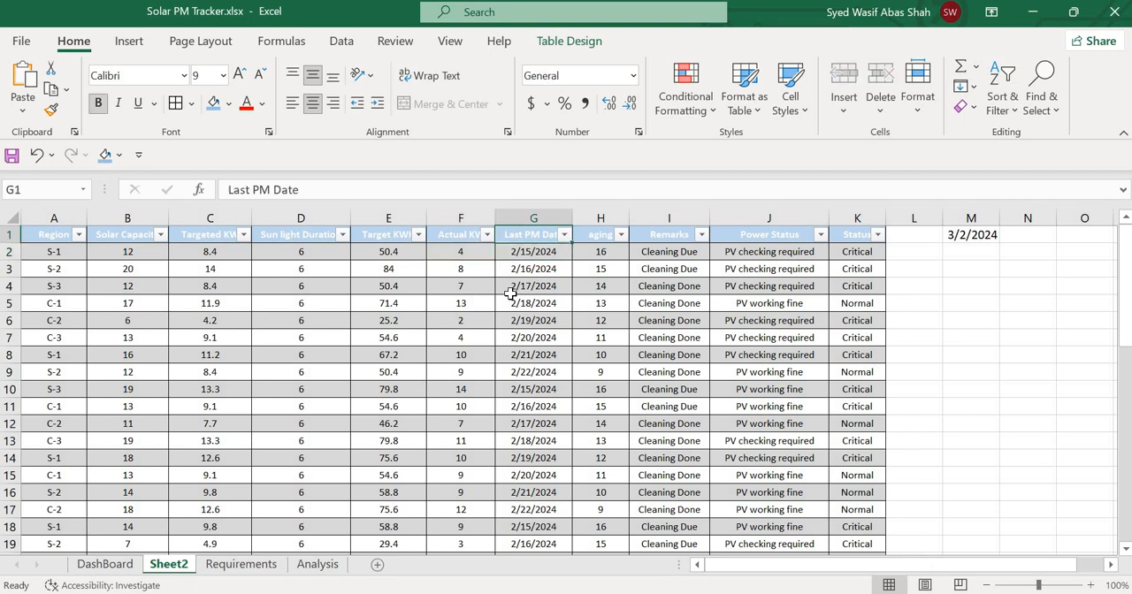
{"action": "key", "text": "Down"}
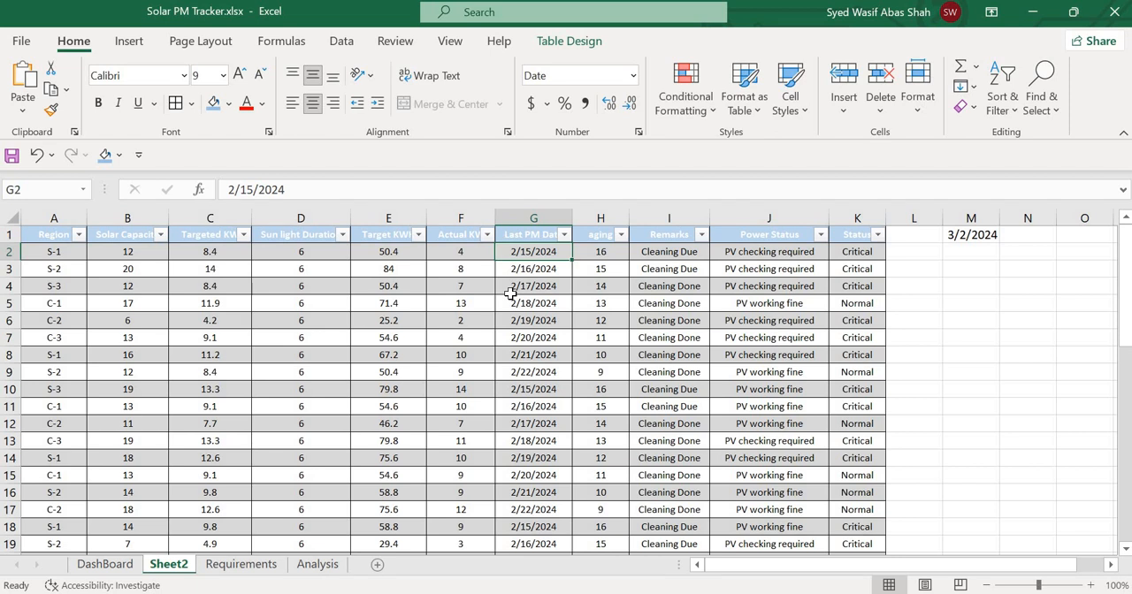
{"action": "key", "text": "Right"}
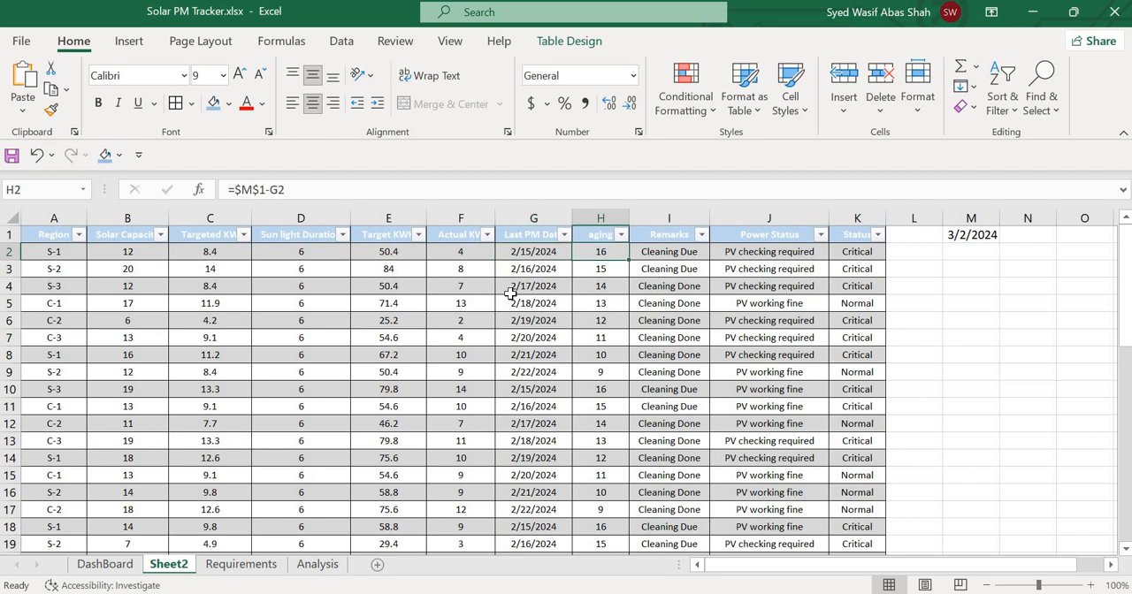
{"action": "key", "text": "Left"}
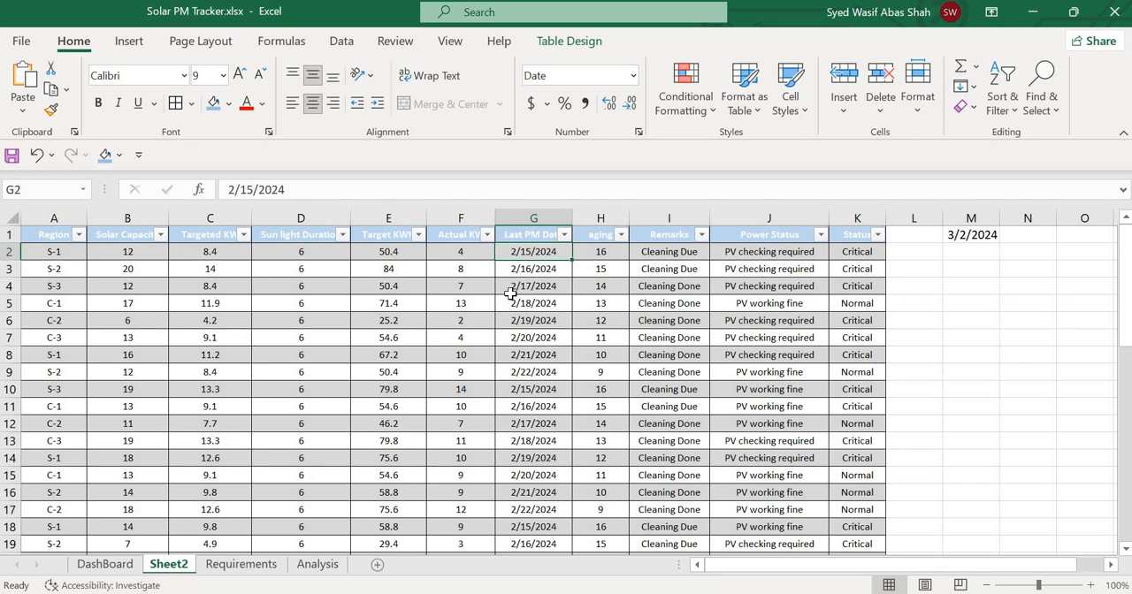
{"action": "key", "text": "Right"}
{"action": "key", "text": "Right"}
{"action": "key", "text": "Right"}
{"action": "key", "text": "Right"}
{"action": "key", "text": "Right"}
{"action": "key", "text": "Right"}
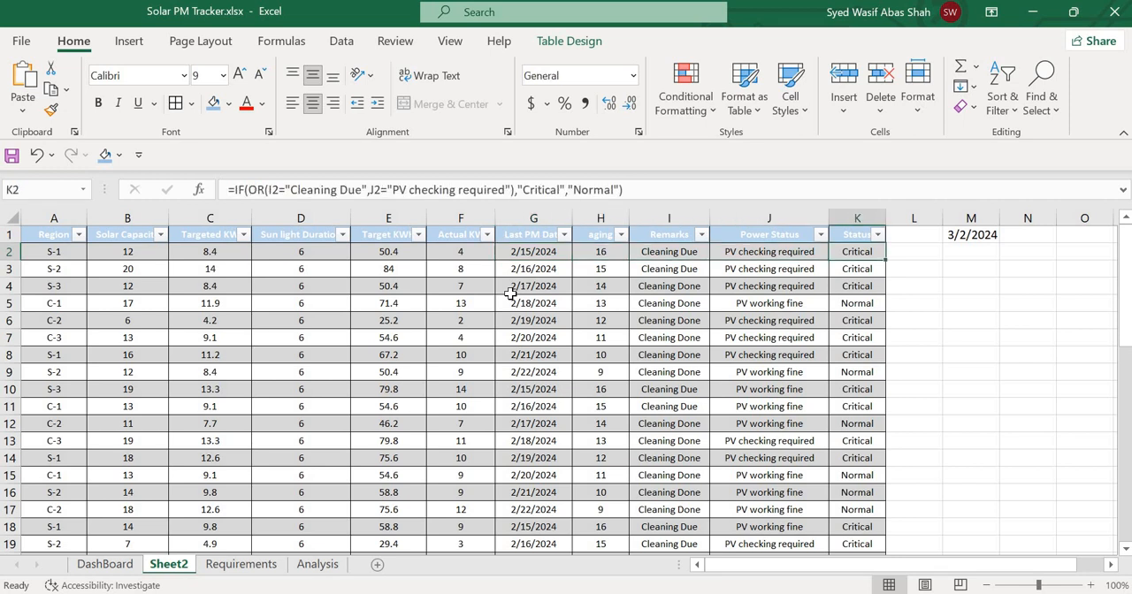
Examine the Last PM Date in G2 and the aging, Remarks, Power Status and Status formulas in H2 to K2.
{"action": "key", "text": "Up"}
{"action": "key", "text": "Down"}
{"action": "key", "text": "Down"}
{"action": "key", "text": "Left"}
{"action": "key", "text": "Left"}
{"action": "key", "text": "Left"}
{"action": "key", "text": "Left"}
{"action": "key", "text": "Left"}
{"action": "key", "text": "Left"}
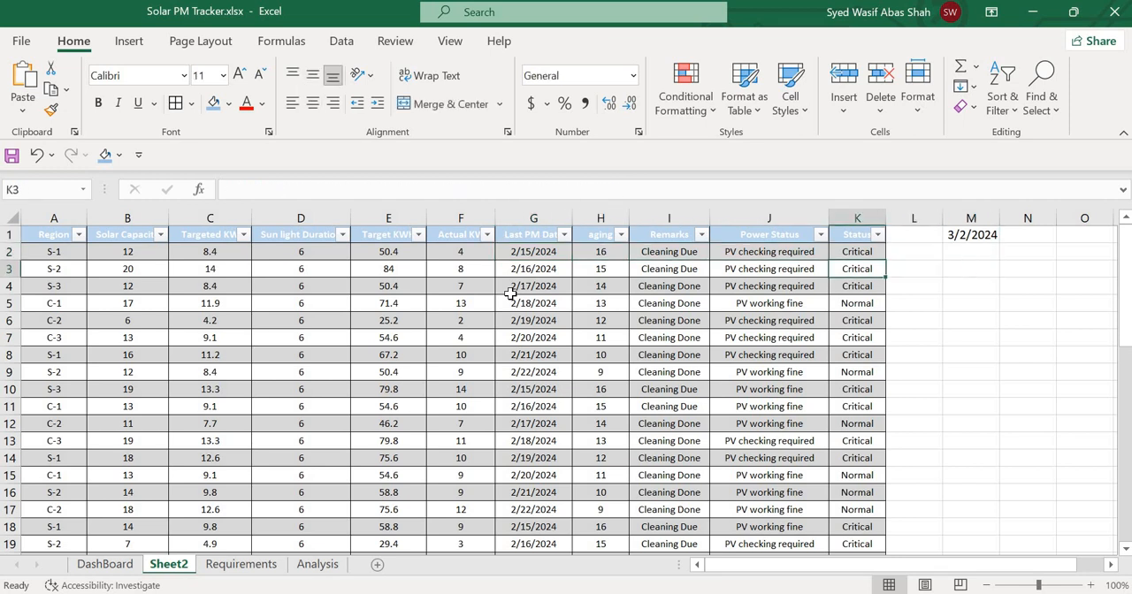
{"action": "key", "text": "Up"}
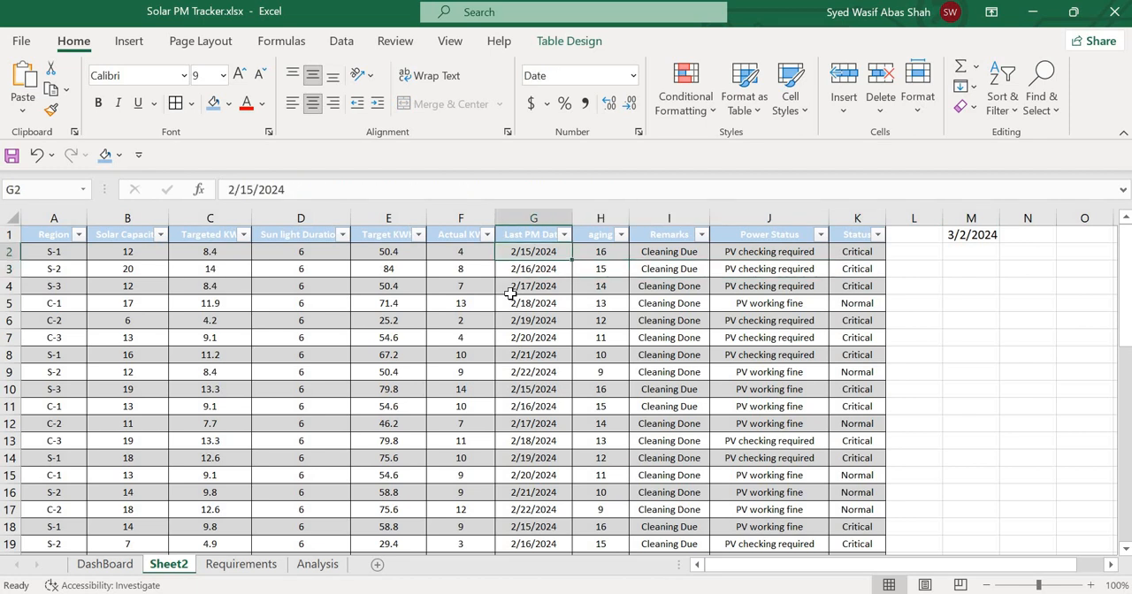
{"action": "key", "text": "Right"}
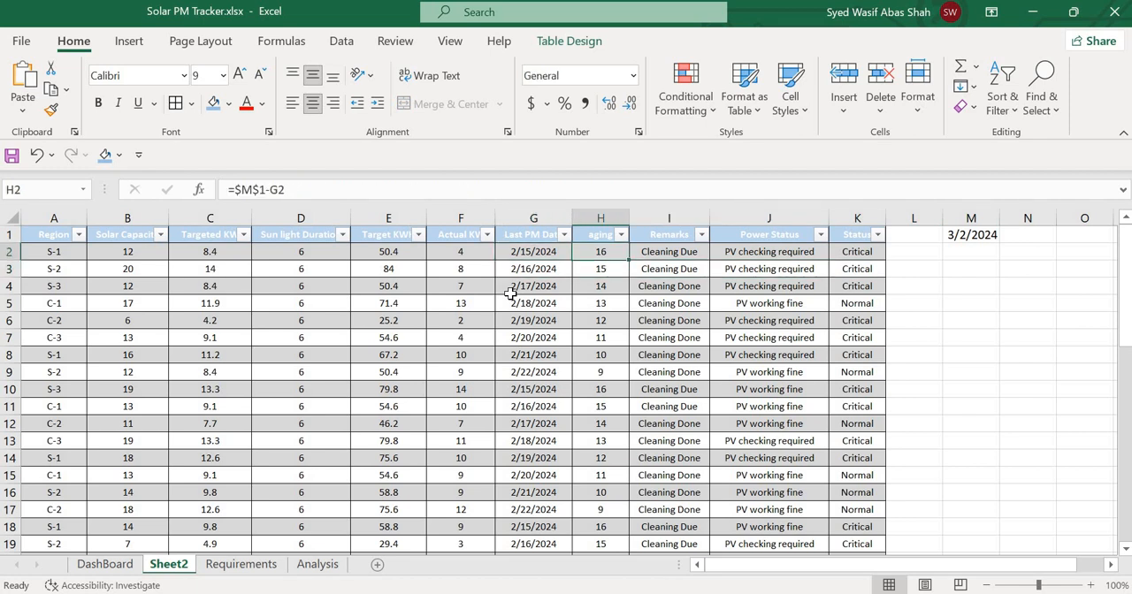
{"action": "key", "text": "Right"}
{"action": "key", "text": "Right"}
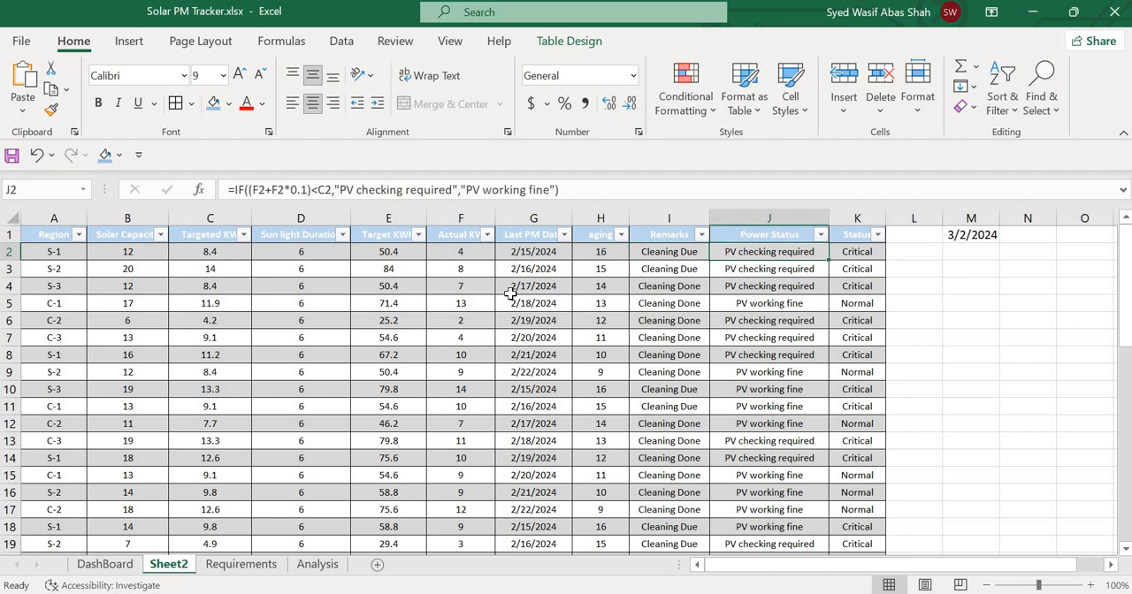
{"action": "key", "text": "Left"}
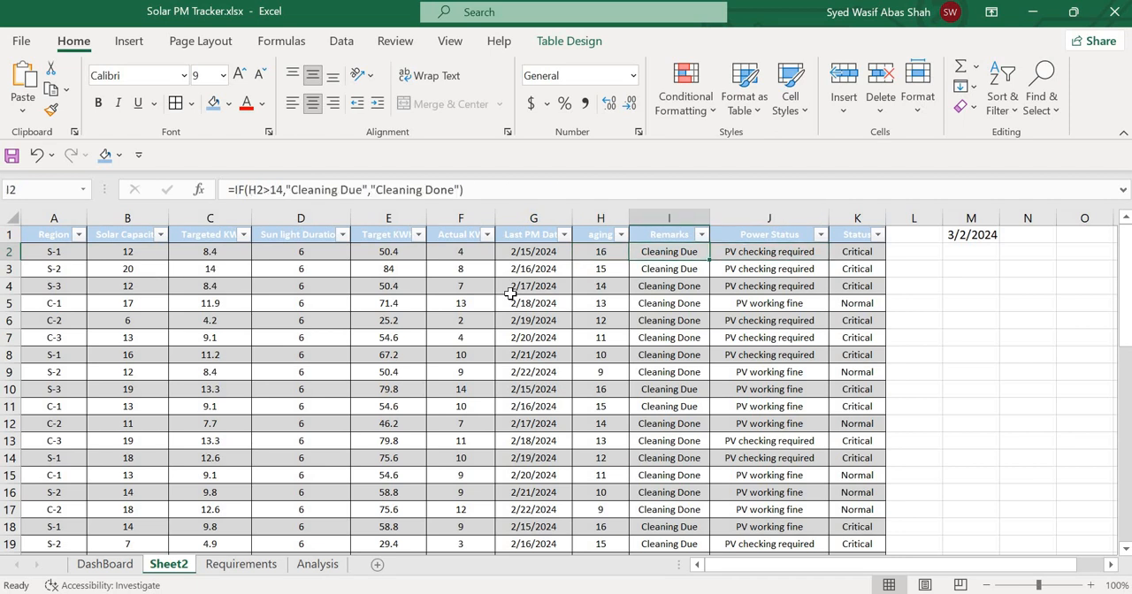
{"action": "key", "text": "Right"}
{"action": "key", "text": "Right"}
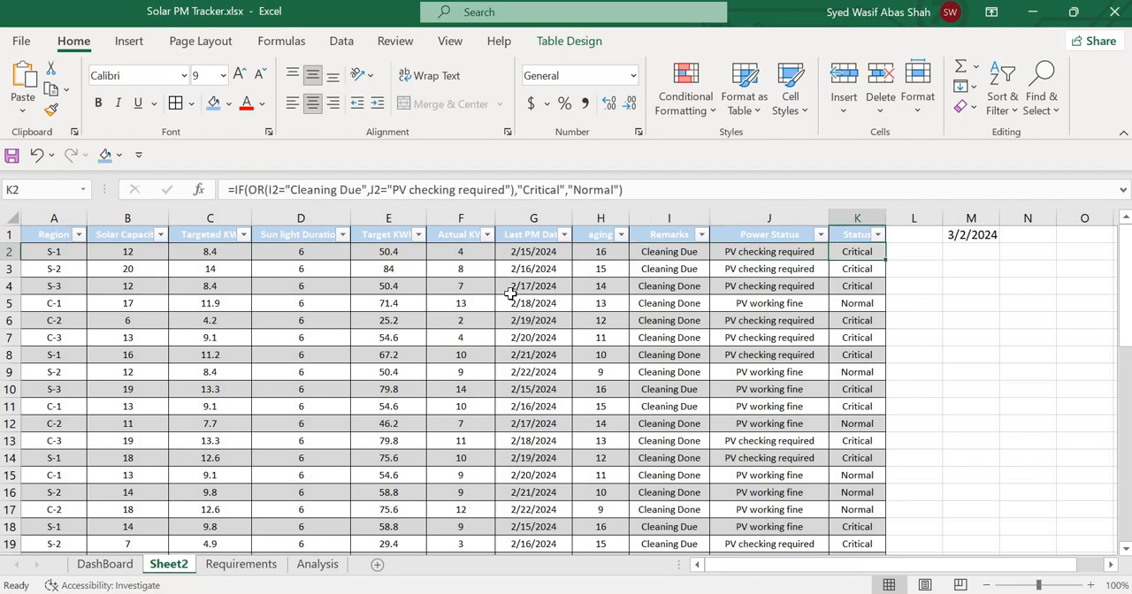
Re-enter the Targeted KW formula in C2 as the row's Solar Capacity multiplied by 0.7, using the table column reference.
{"action": "key", "text": "Left"}
{"action": "key", "text": "Left"}
{"action": "key", "text": "Left"}
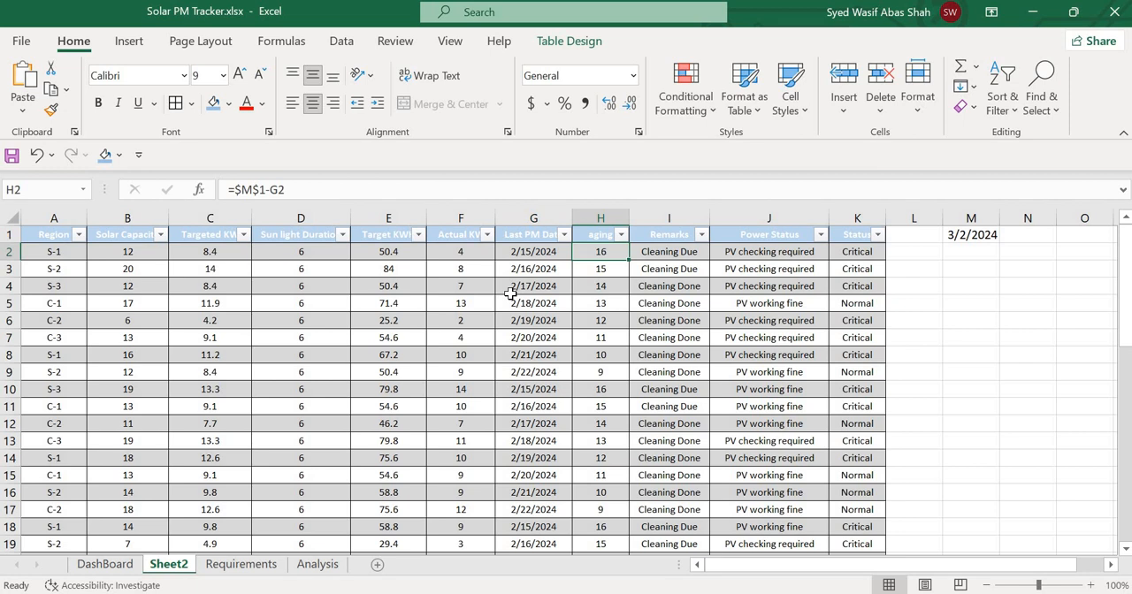
{"action": "key", "text": "Left"}
{"action": "key", "text": "Left"}
{"action": "key", "text": "Left"}
{"action": "key", "text": "Left"}
{"action": "key", "text": "Left"}
{"action": "key", "text": "Left"}
{"action": "key", "text": "Left"}
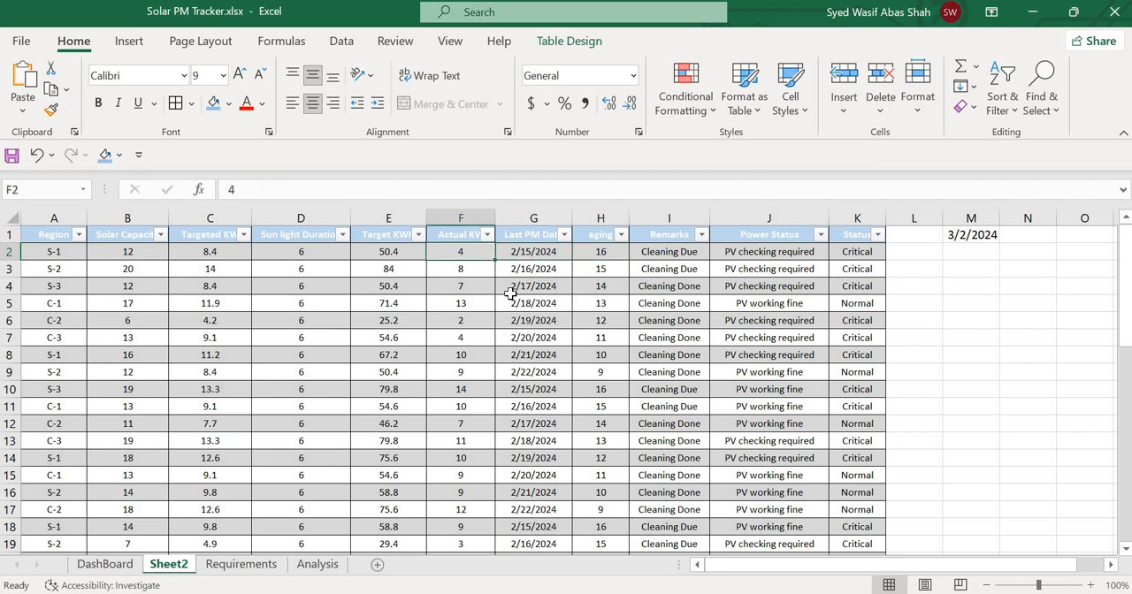
{"action": "key", "text": "Right"}
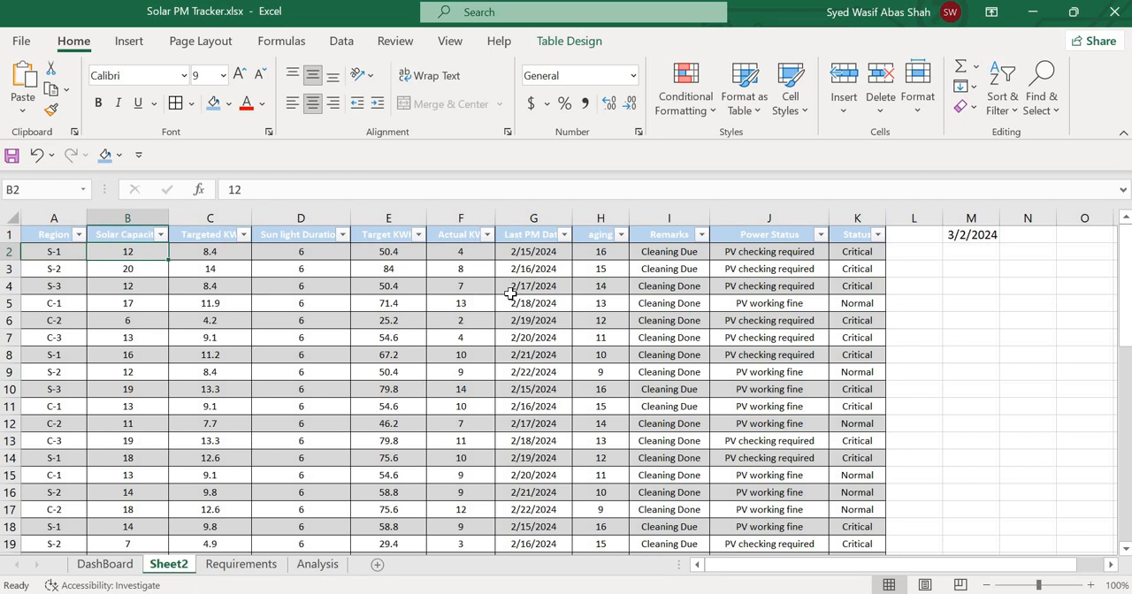
{"action": "key", "text": "Right"}
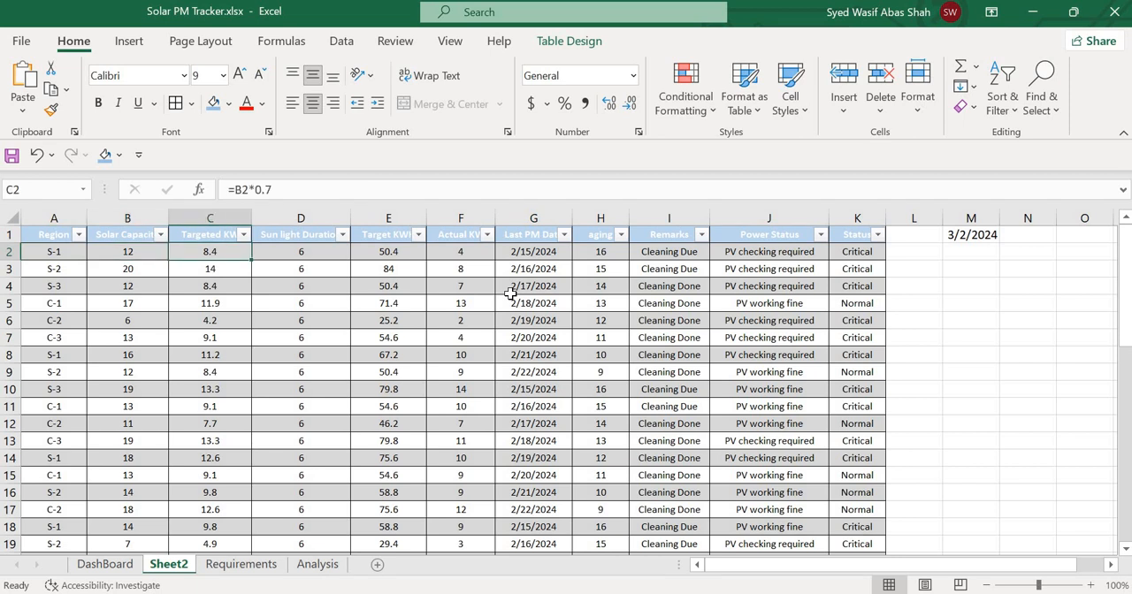
{"action": "type", "text": "="}
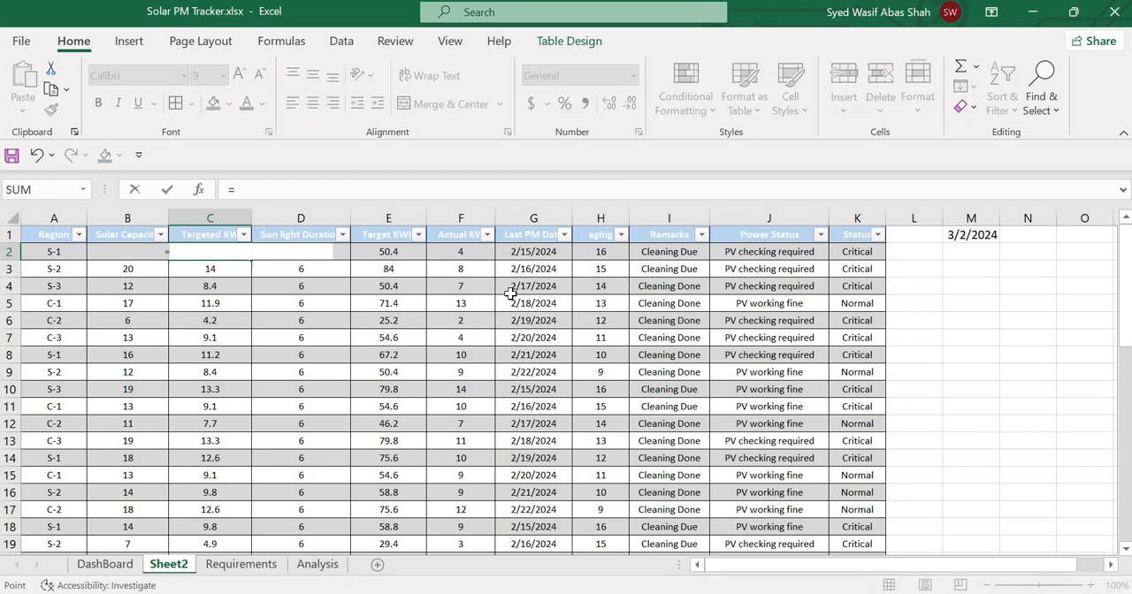
{"action": "key", "text": "Left"}
{"action": "type", "text": "*0.7"}
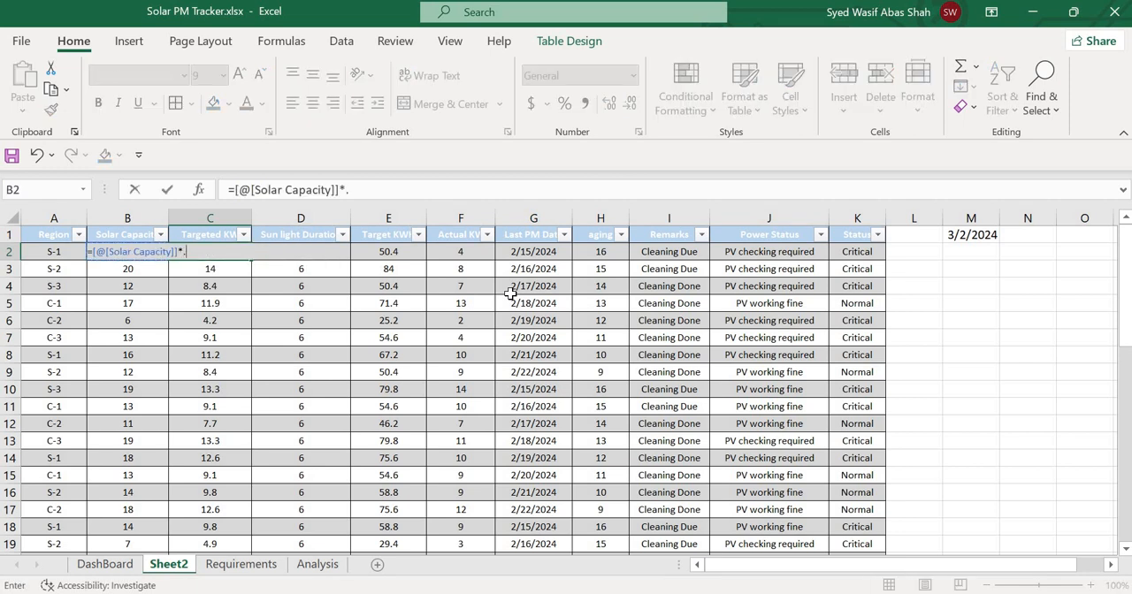
{"action": "key", "text": "Return"}
{"action": "key", "text": "Up"}
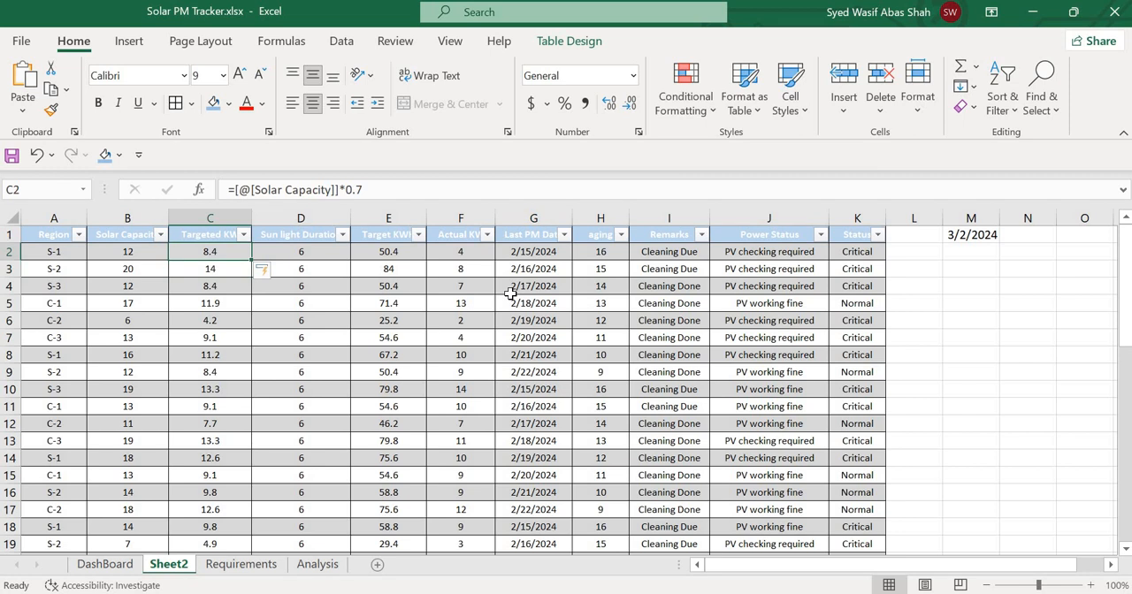
Re-enter the Target KWH formula in E2 as =[@[Targeted KW]]*[@[Sun light Duration]].
{"action": "key", "text": "Right"}
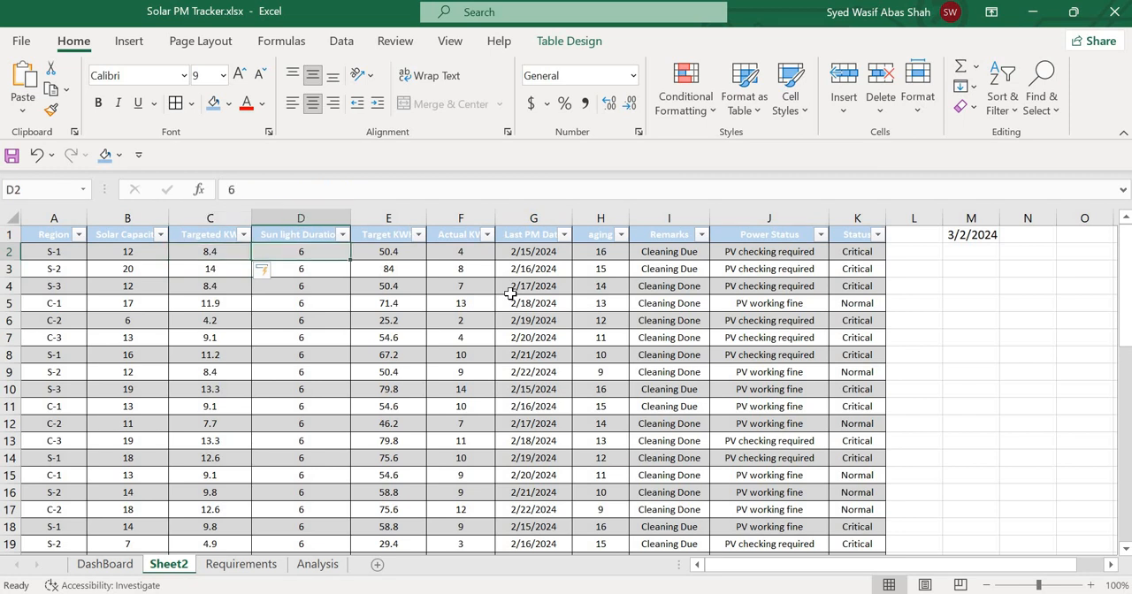
{"action": "key", "text": "Right"}
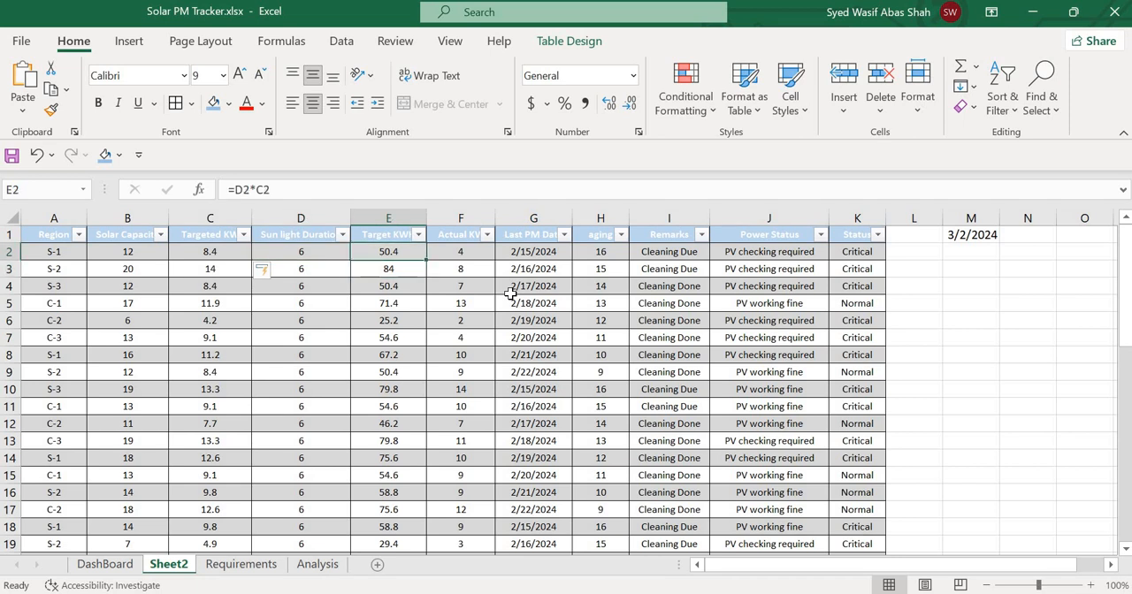
{"action": "type", "text": "="}
{"action": "key", "text": "Left"}
{"action": "key", "text": "Left"}
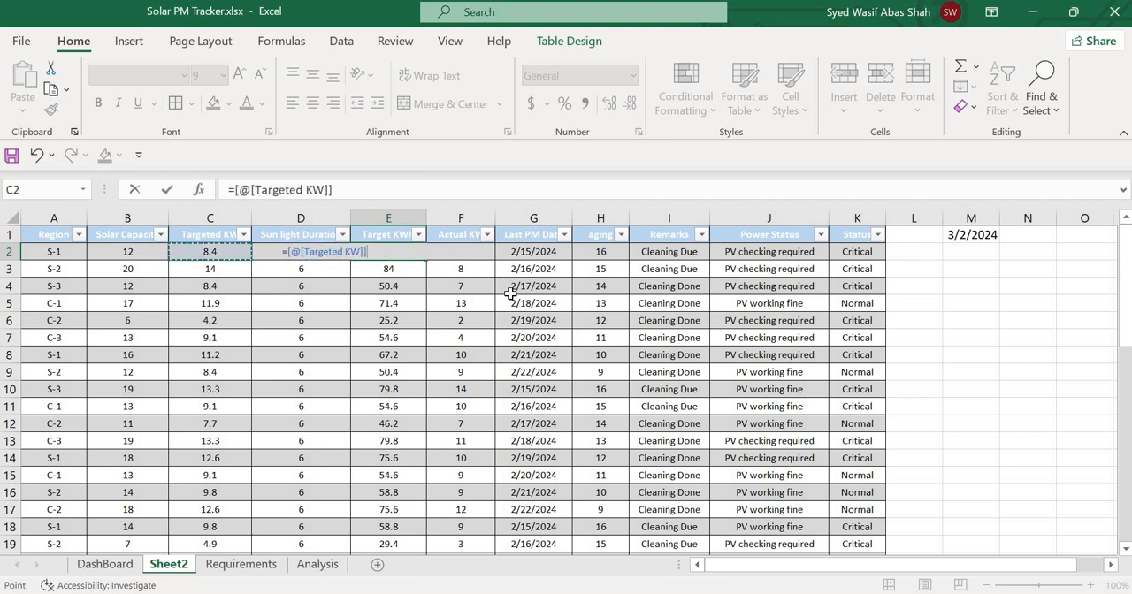
{"action": "type", "text": "*"}
{"action": "key", "text": "Left"}
{"action": "key", "text": "Return"}
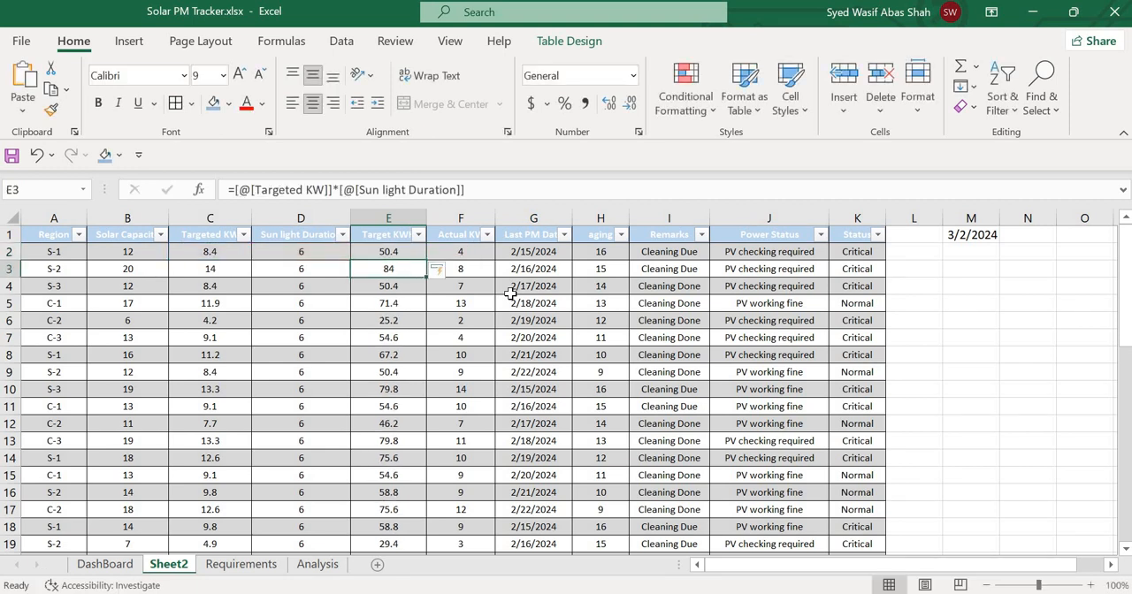
Enter the current date formula =TODAY() in cell M1, outside the table.
{"action": "key", "text": "Up"}
{"action": "key", "text": "Right"}
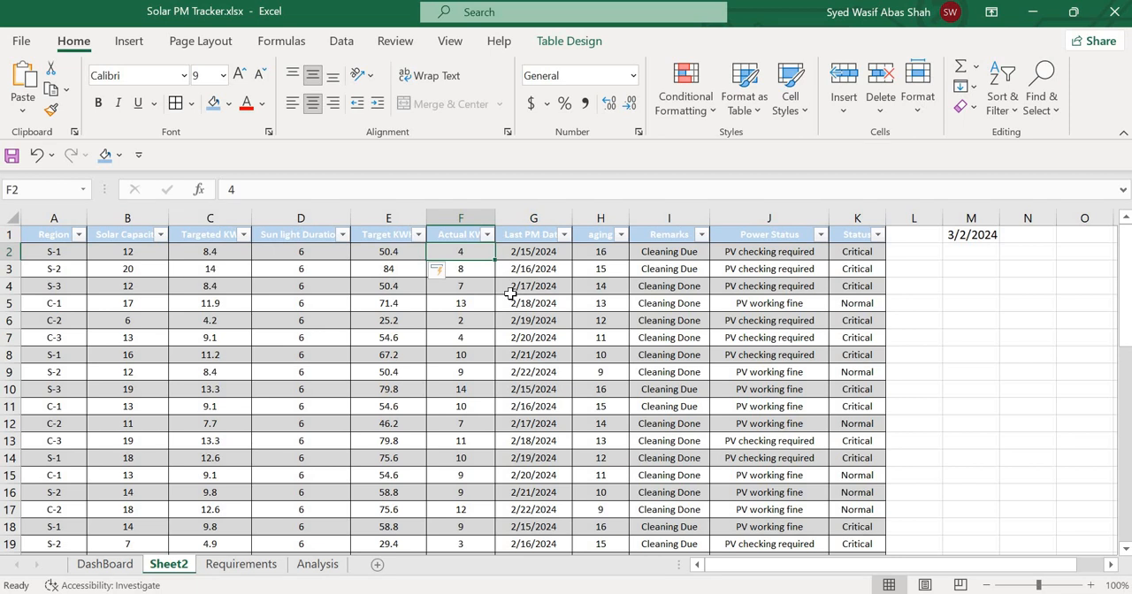
{"action": "key", "text": "Right"}
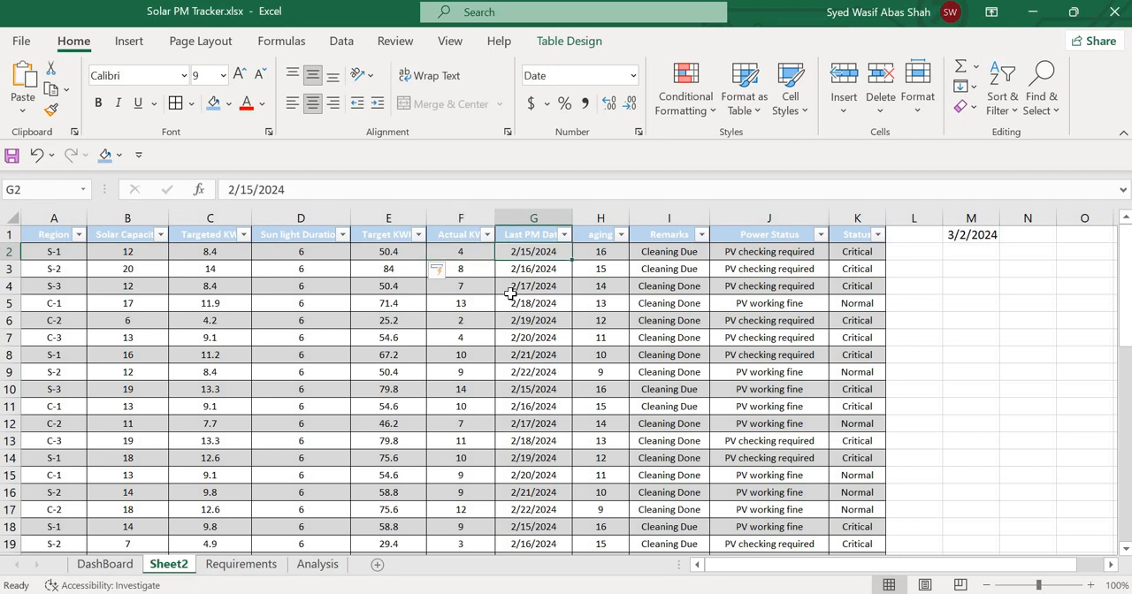
{"action": "key", "text": "Right"}
{"action": "key", "text": "Right"}
{"action": "key", "text": "Right"}
{"action": "key", "text": "Right"}
{"action": "key", "text": "Right"}
{"action": "key", "text": "Right"}
{"action": "key", "text": "Up"}
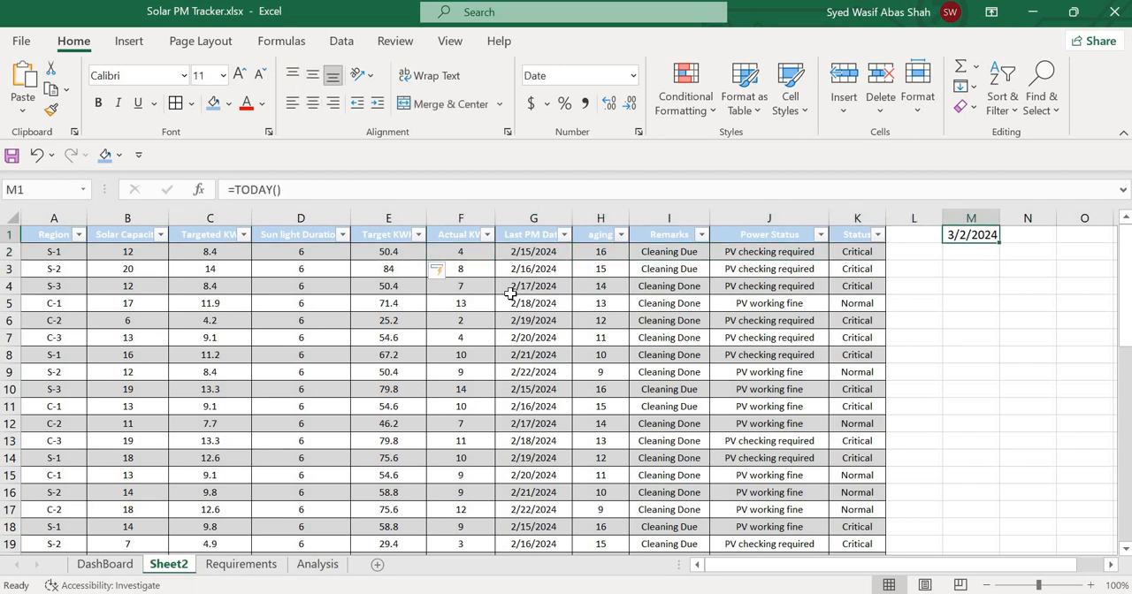
{"action": "type", "text": "=today"}
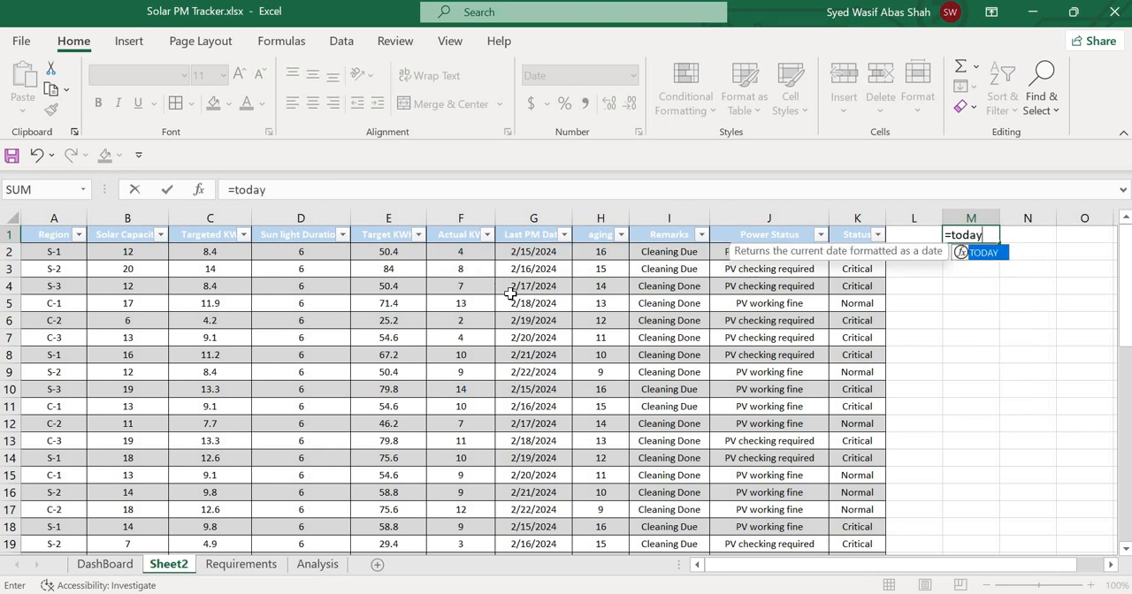
{"action": "type", "text": "()\\"}
{"action": "key", "text": "Return"}
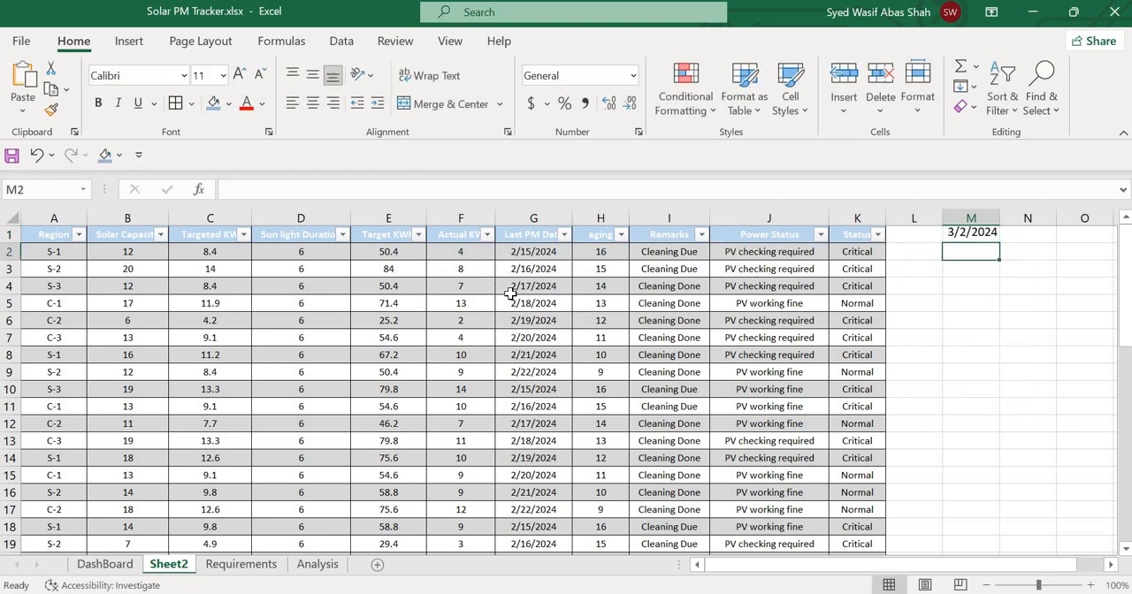
Re-enter the aging formula in H2 as =$M$1-[@[Last PM Date]], with an absolute reference to the date cell.
{"action": "key", "text": "Left"}
{"action": "key", "text": "Left"}
{"action": "key", "text": "Left"}
{"action": "key", "text": "Left"}
{"action": "key", "text": "Left"}
{"action": "key", "text": "Left"}
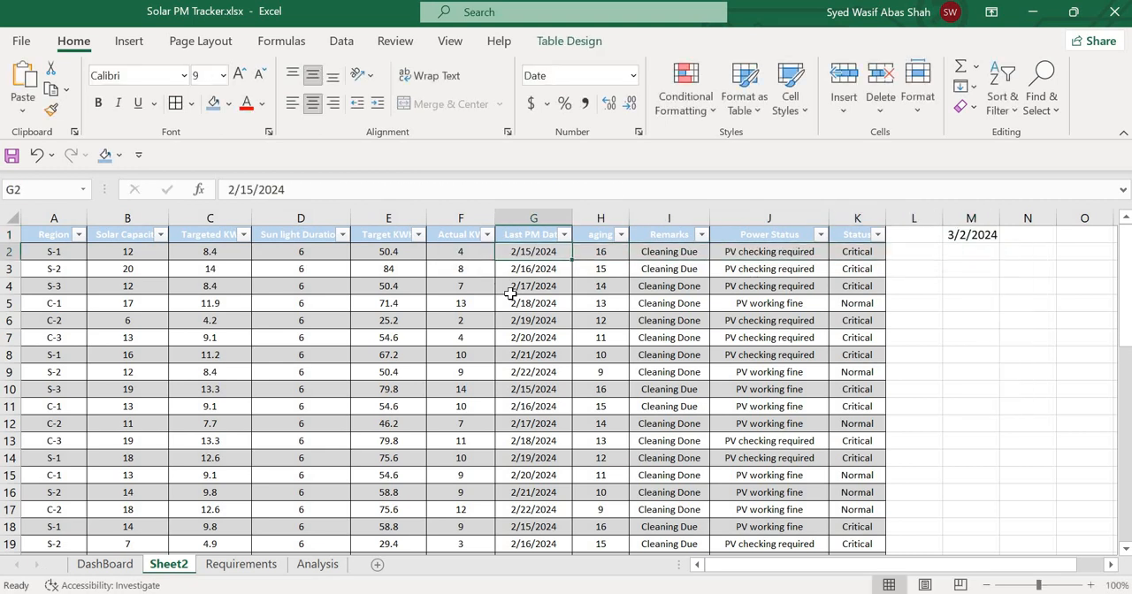
{"action": "key", "text": "Right"}
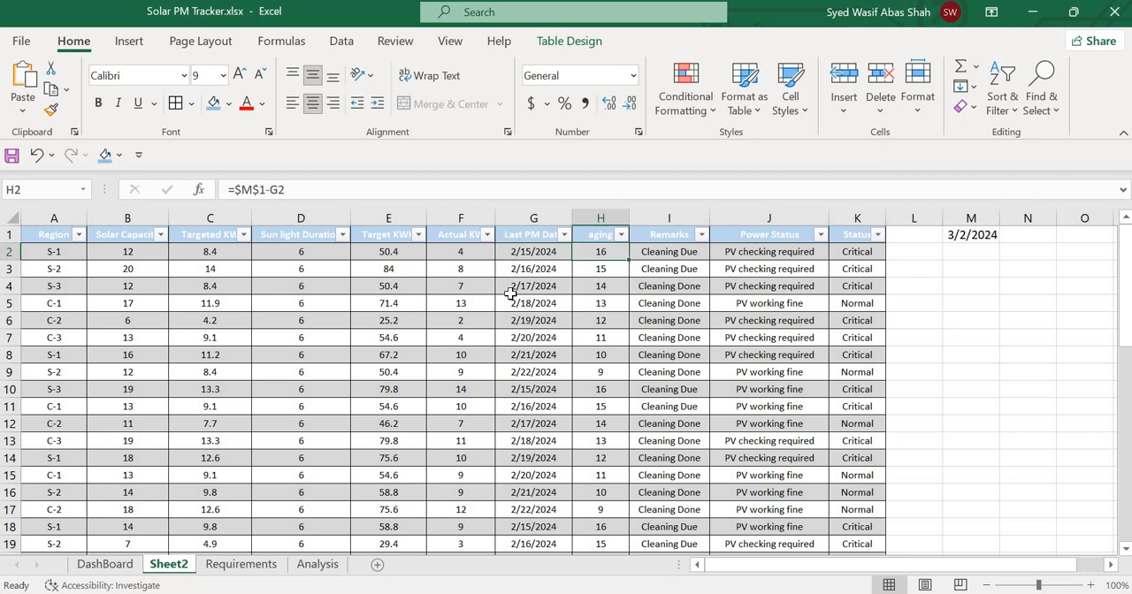
{"action": "type", "text": "="}
{"action": "key", "text": "Right"}
{"action": "key", "text": "Right"}
{"action": "key", "text": "Right"}
{"action": "key", "text": "Right"}
{"action": "key", "text": "Right"}
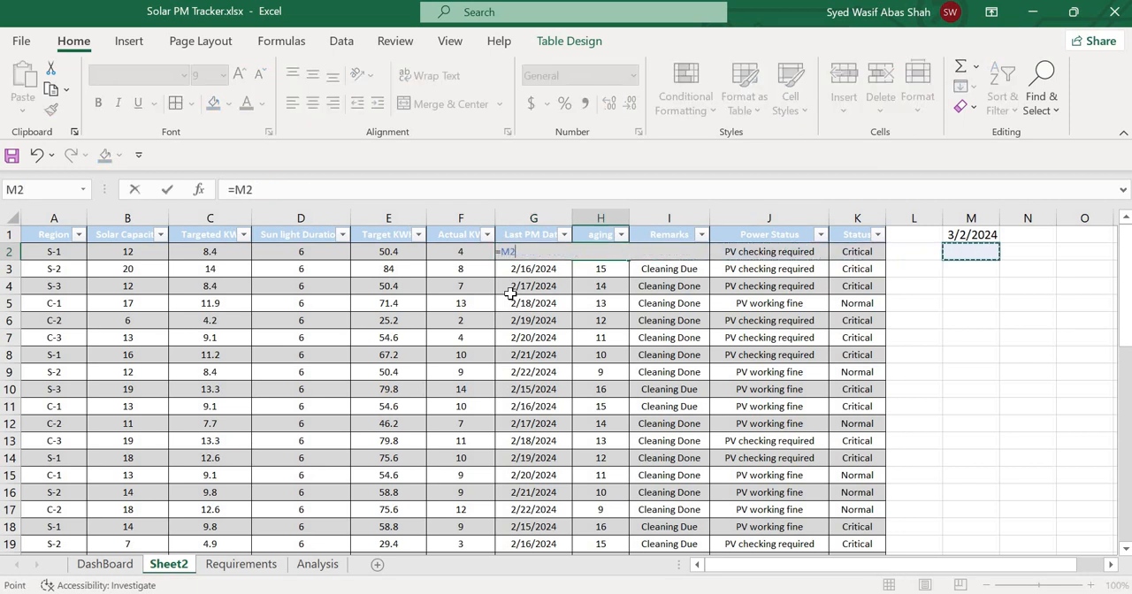
{"action": "key", "text": "Up"}
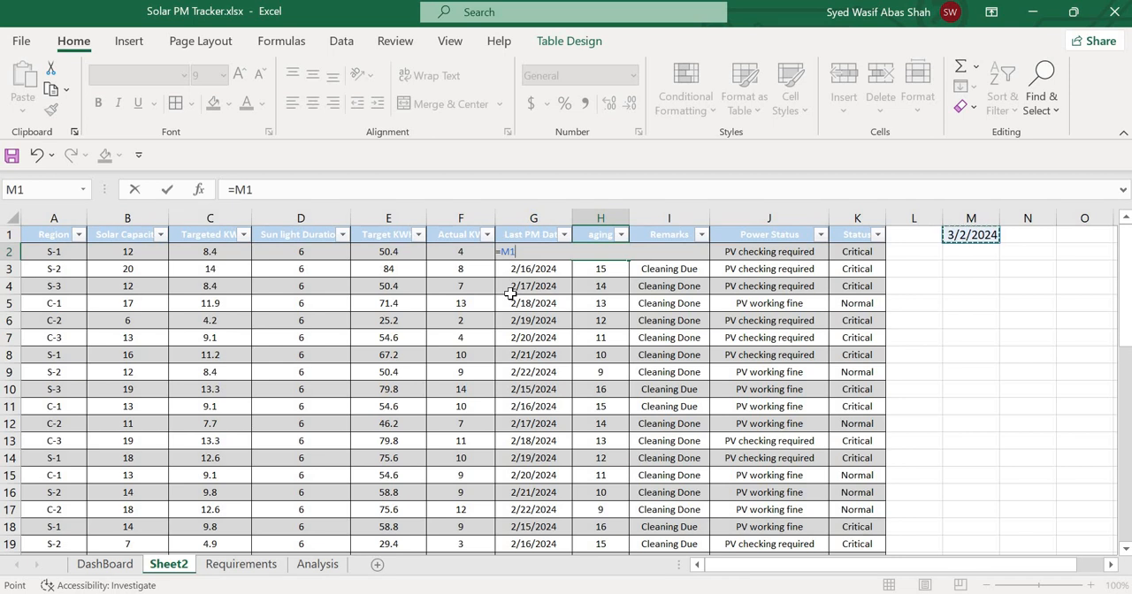
{"action": "key", "text": "F4"}
{"action": "type", "text": "-"}
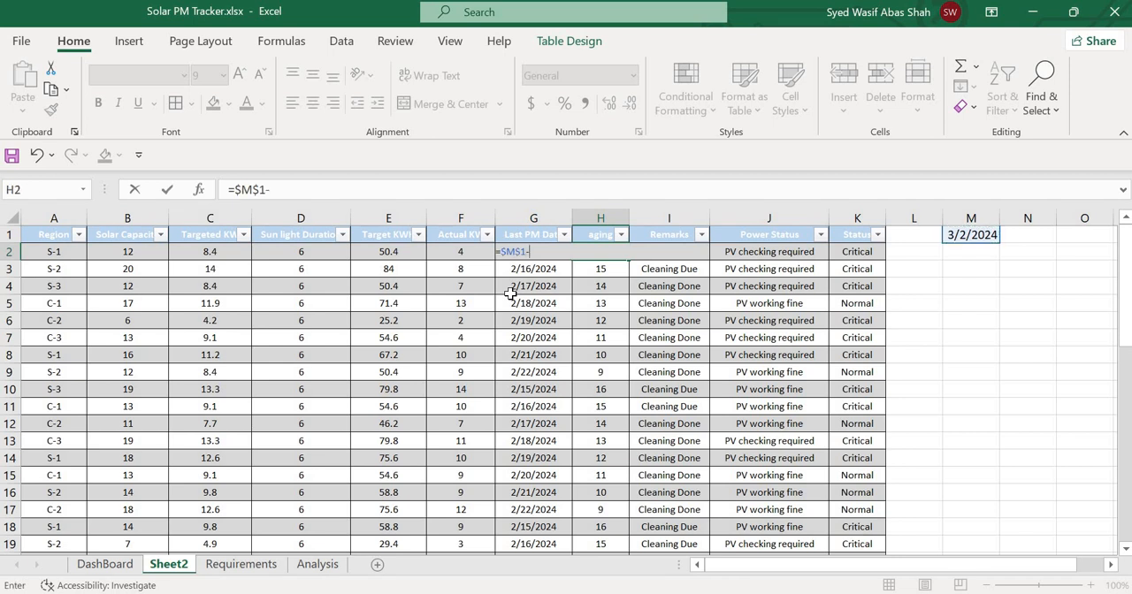
{"action": "key", "text": "Left"}
{"action": "key", "text": "Left"}
{"action": "key", "text": "Left"}
{"action": "key", "text": "Right"}
{"action": "key", "text": "Right"}
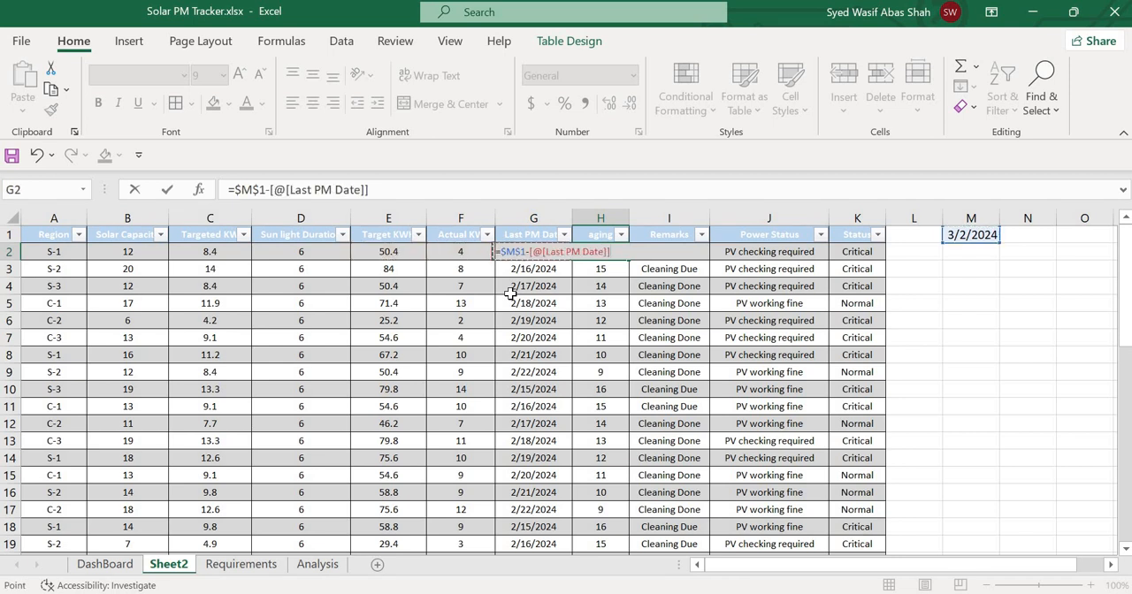
{"action": "key", "text": "Return"}
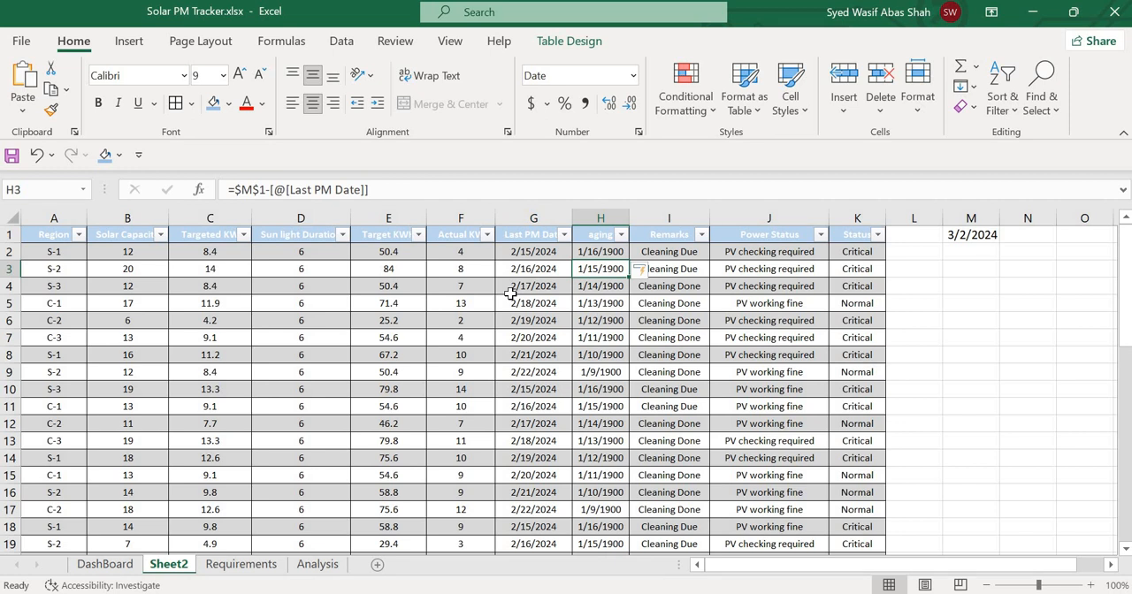
{"action": "key", "text": "Up"}
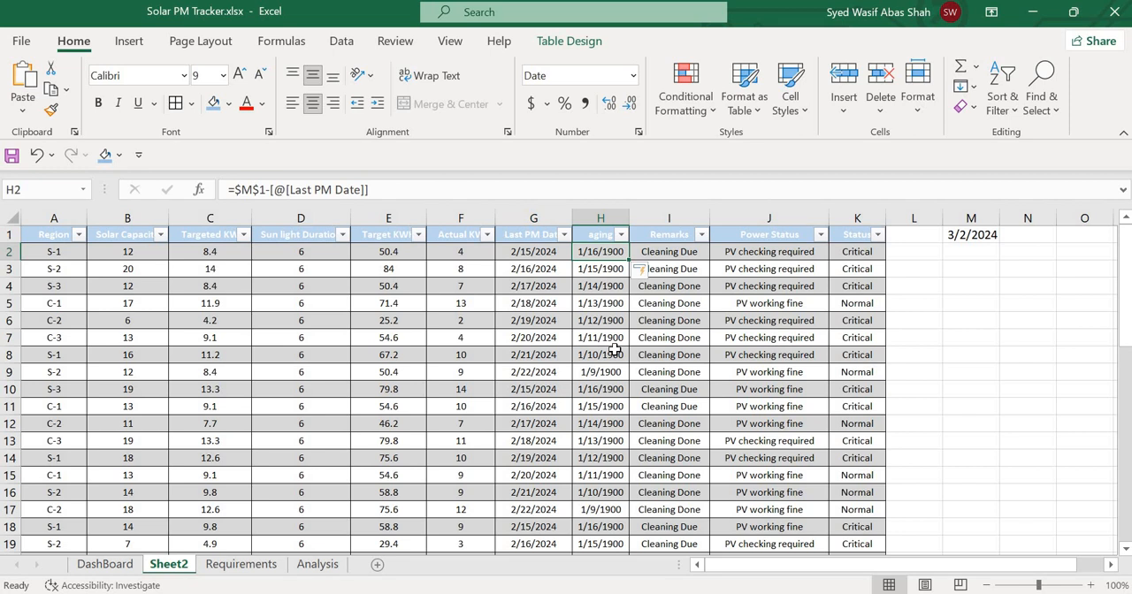
Format the aging column H as Number with 0 decimal places.
{"action": "key", "text": "Right"}
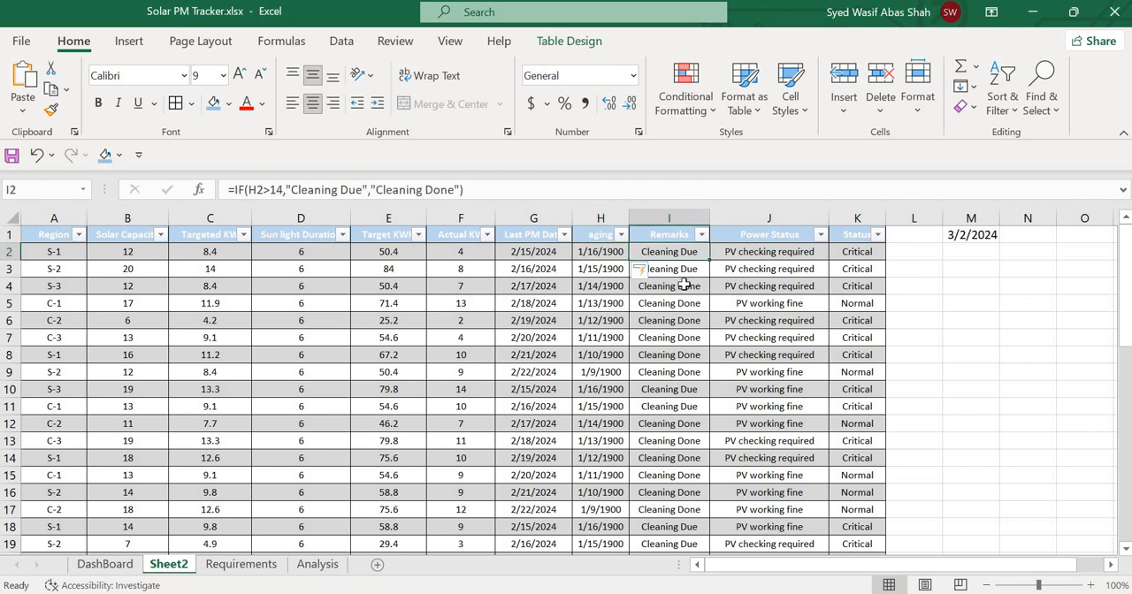
{"action": "key", "text": "Left"}
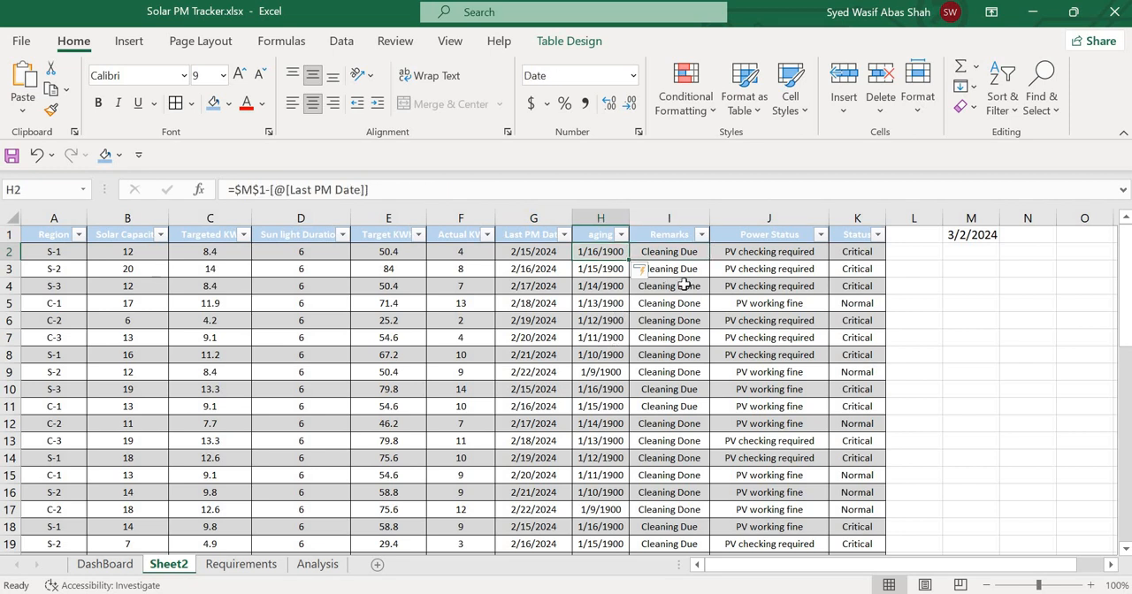
{"action": "left_click", "coordinate": [592, 213]}
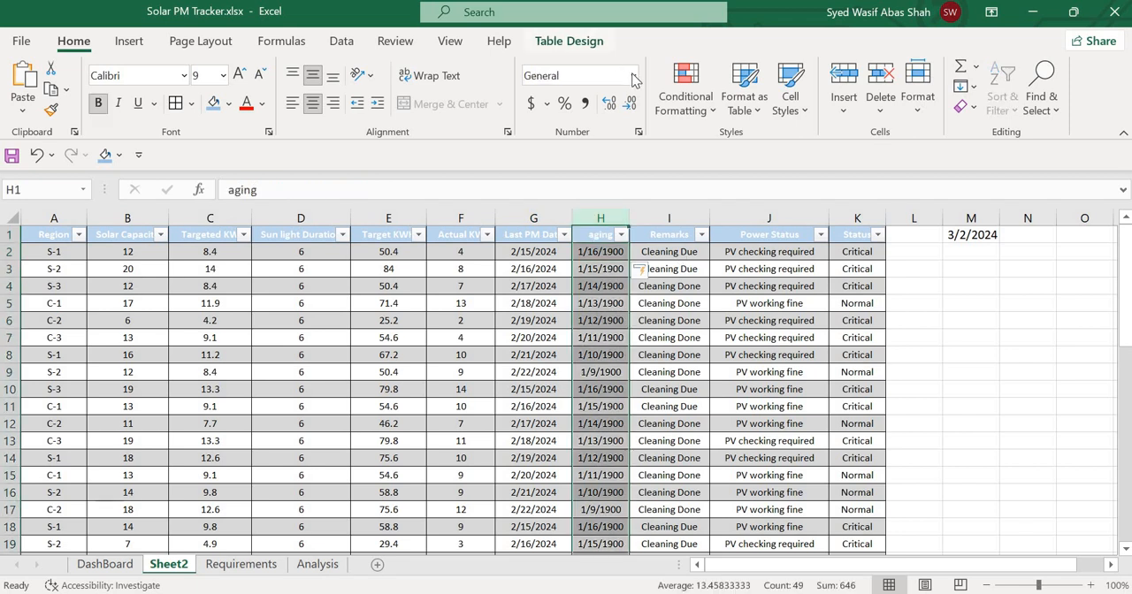
{"action": "left_click", "coordinate": [633, 75]}
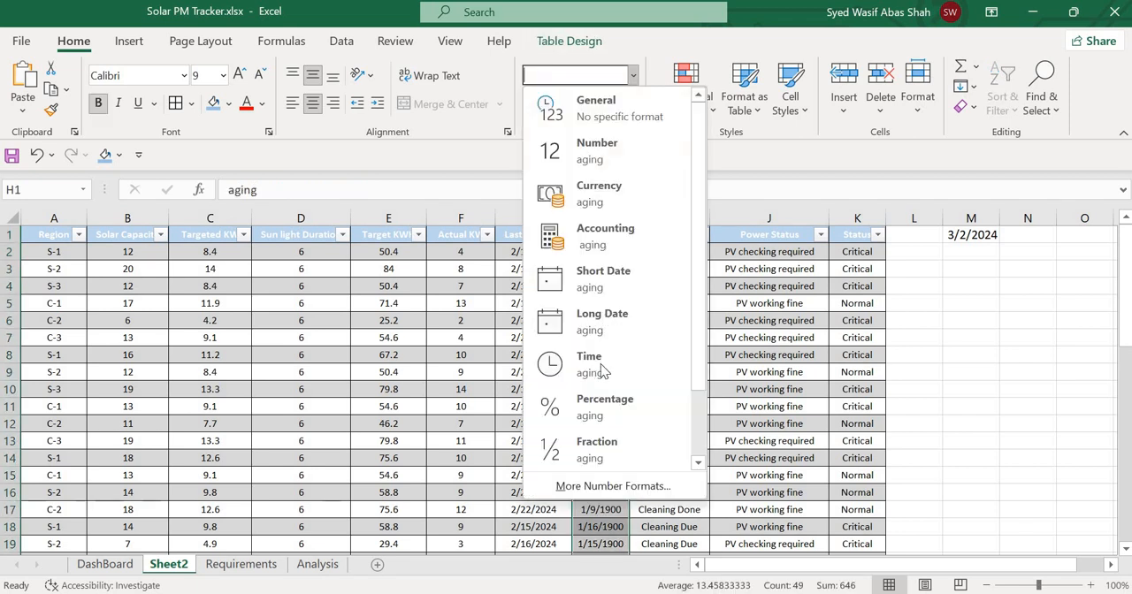
{"action": "left_click", "coordinate": [618, 486]}
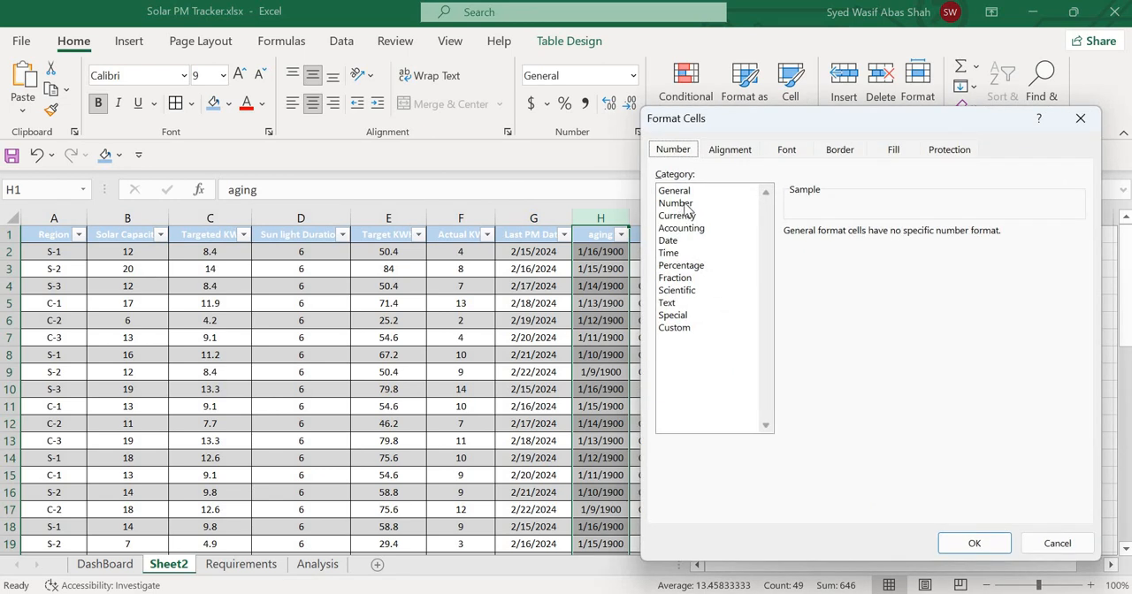
{"action": "left_click", "coordinate": [676, 204]}
{"action": "left_click", "coordinate": [903, 237]}
{"action": "left_click", "coordinate": [903, 237]}
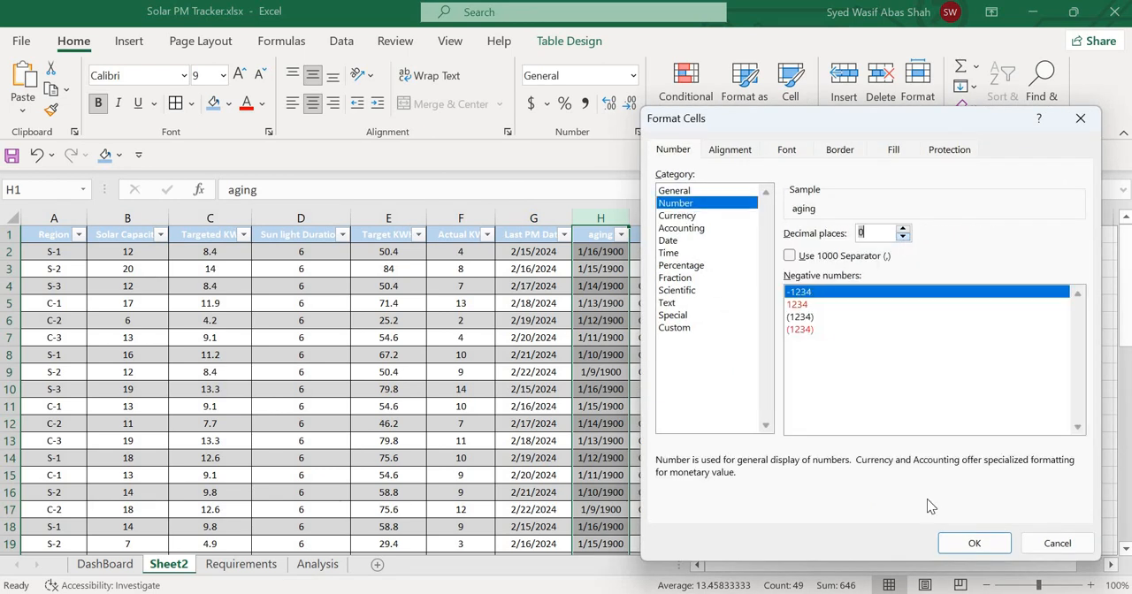
{"action": "left_click", "coordinate": [974, 543]}
Clear the existing Remarks formula from cell I2.
{"action": "left_click", "coordinate": [596, 307]}
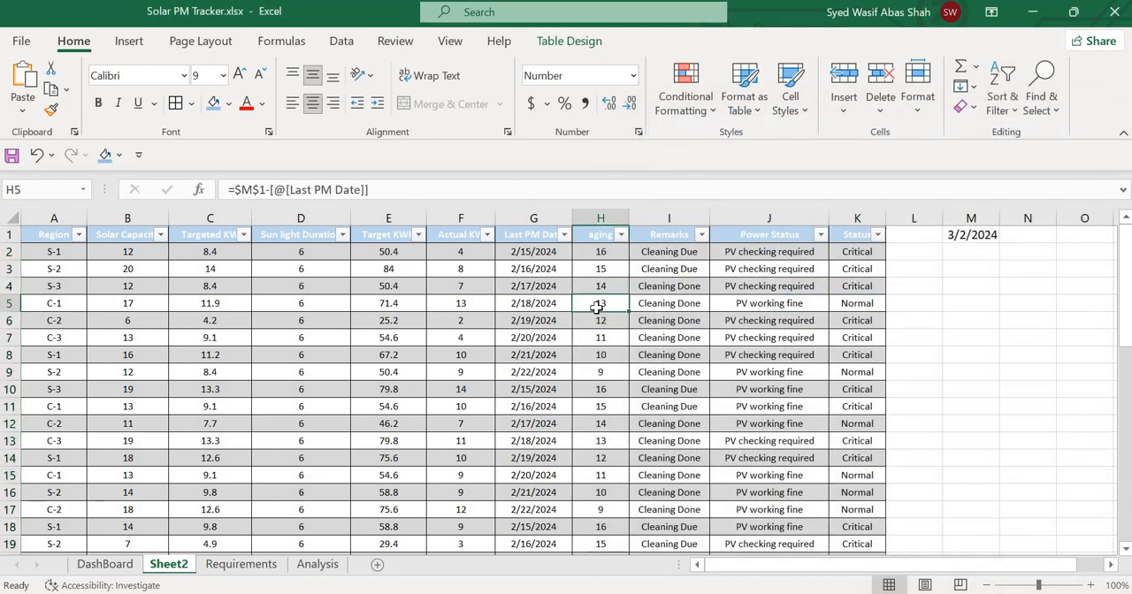
{"action": "key", "text": "Right"}
{"action": "key", "text": "Up"}
{"action": "key", "text": "Up"}
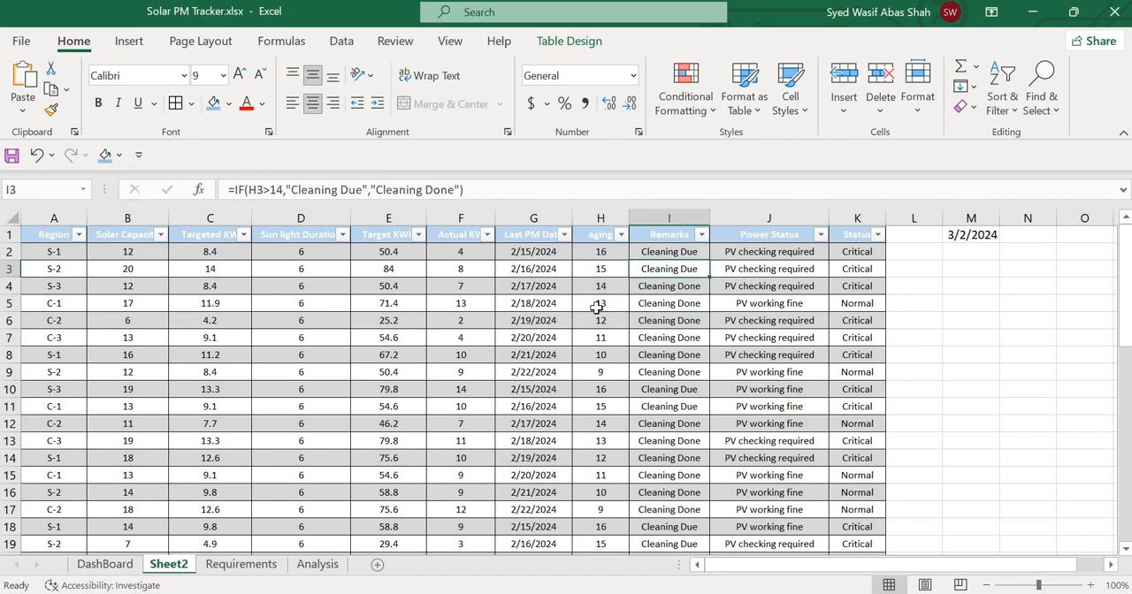
{"action": "key", "text": "Up"}
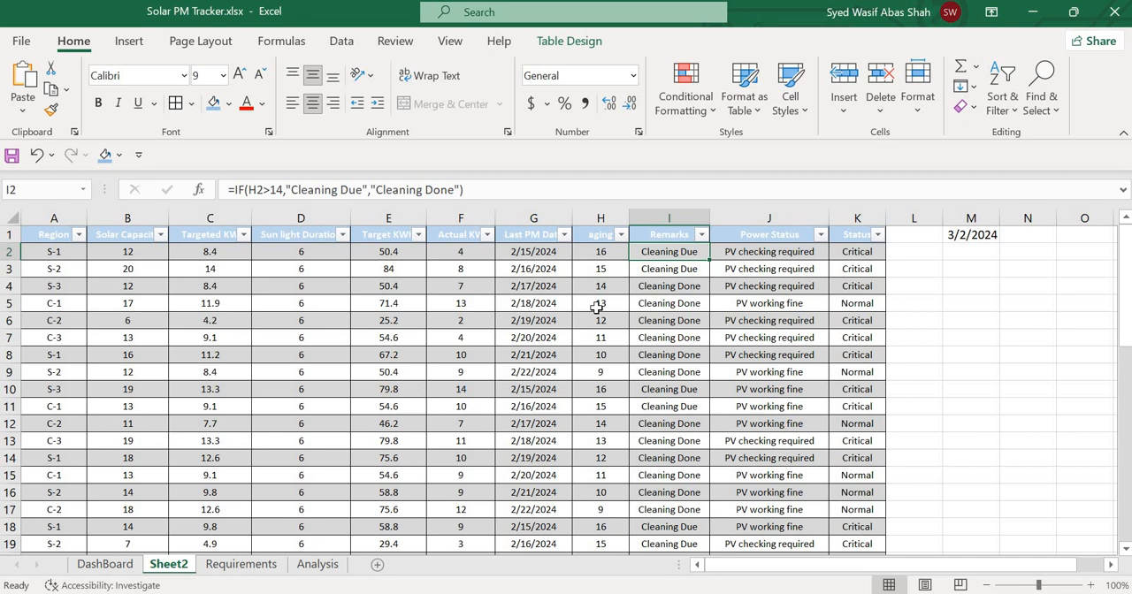
{"action": "key", "text": "Delete"}
{"action": "key", "text": "ctrl+z"}
{"action": "key", "text": "Delete"}
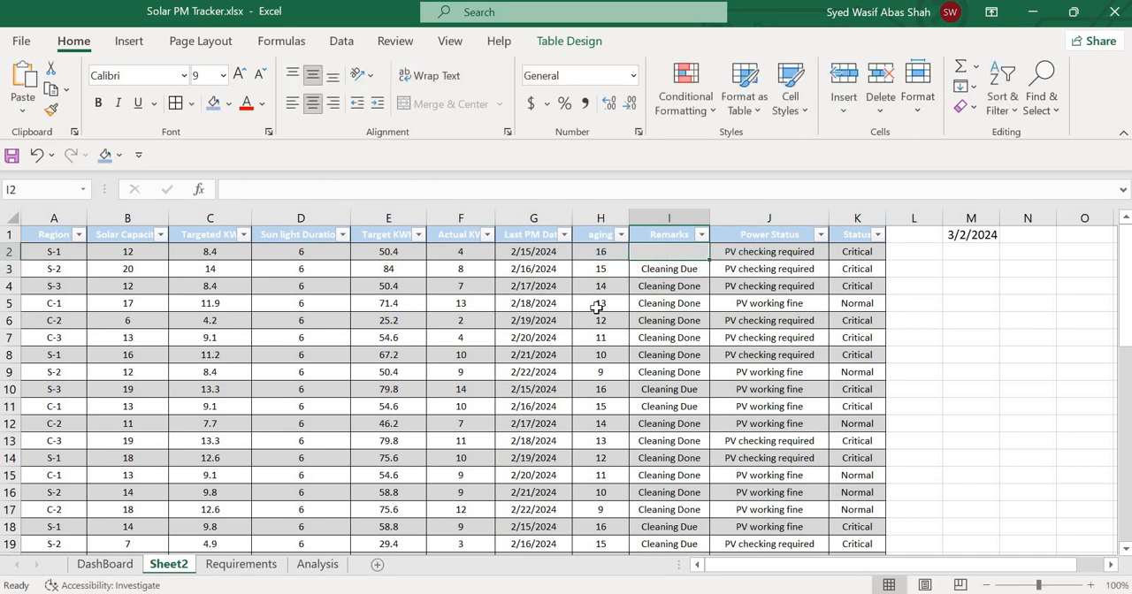
{"action": "key", "text": "Down"}
{"action": "key", "text": "Up"}
{"action": "type", "text": "=if("}
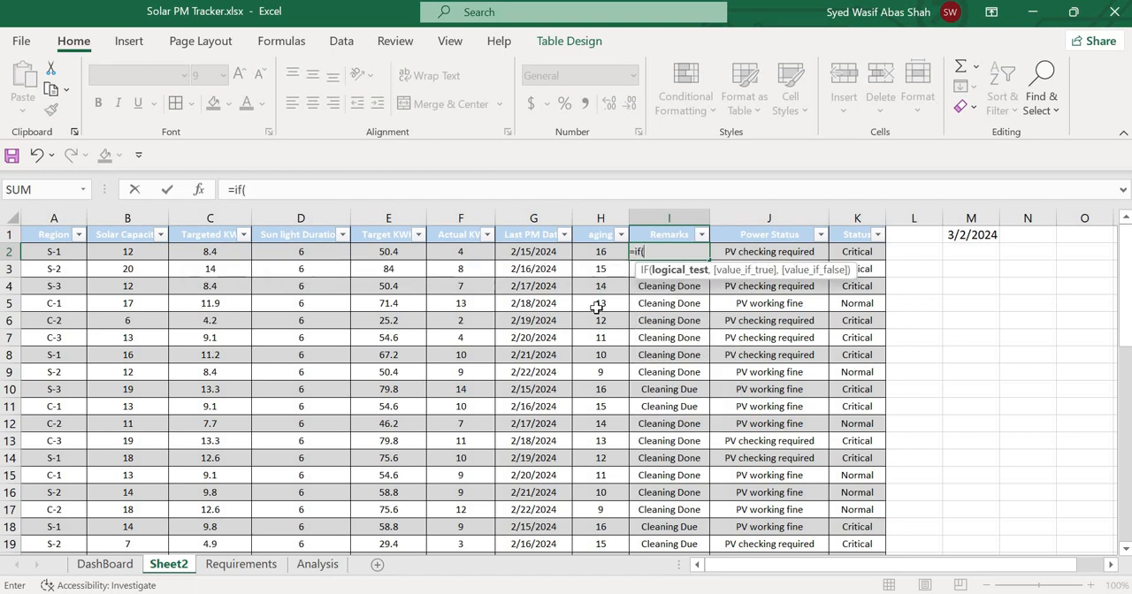
{"action": "key", "text": "Left"}
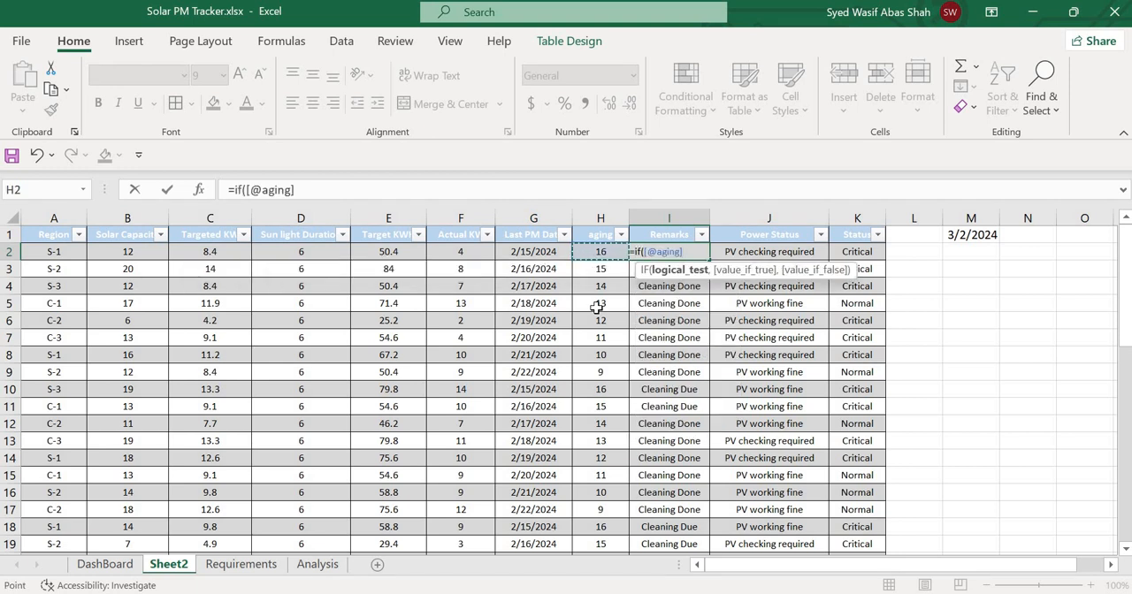
{"action": "type", "text": ">14,"}
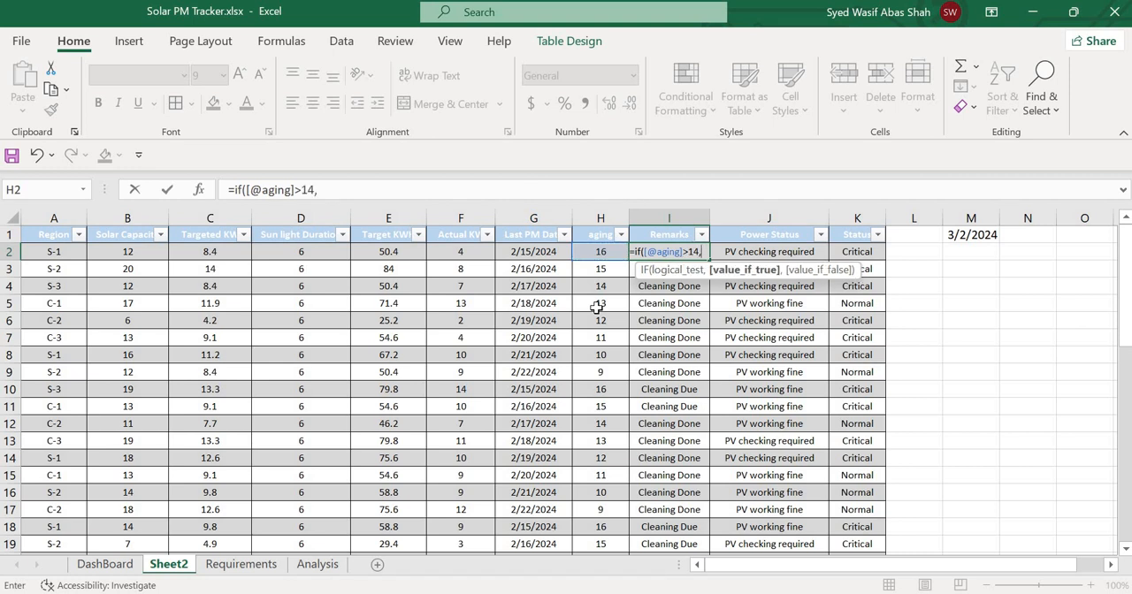
{"action": "type", "text": "\"C"}
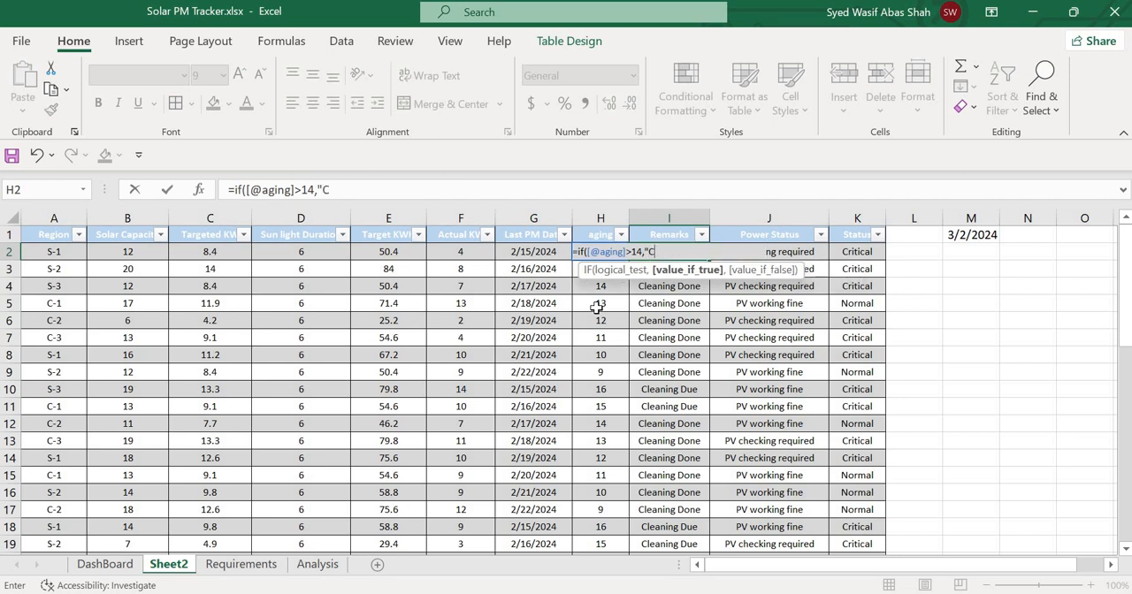
{"action": "type", "text": "leaning Due\","}
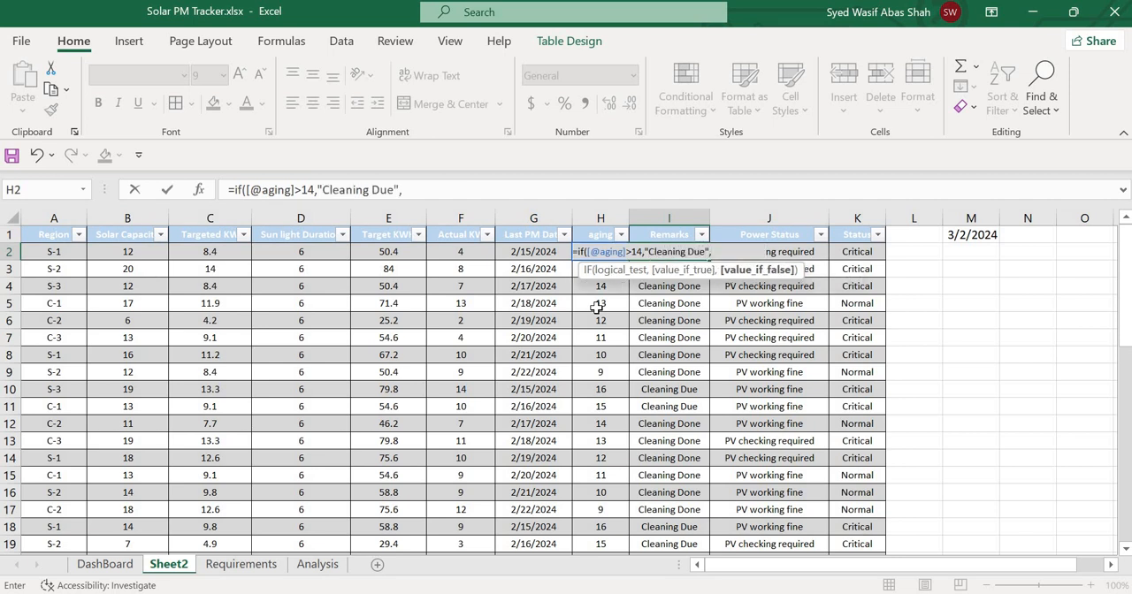
{"action": "type", "text": "\"Cleaning Done\""}
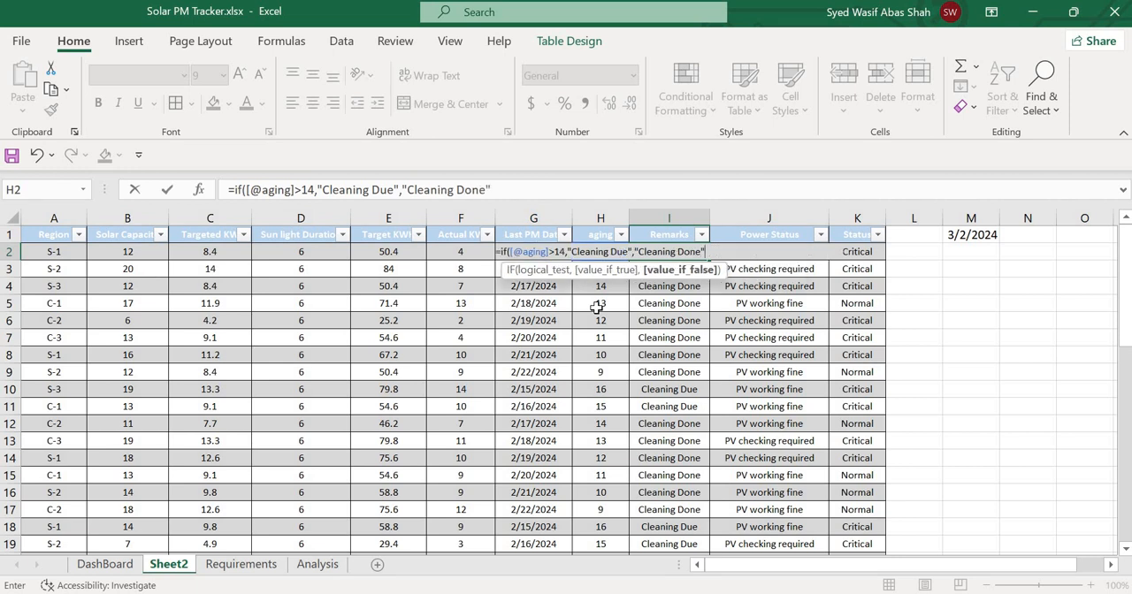
{"action": "type", "text": ")"}
{"action": "key", "text": "Return"}
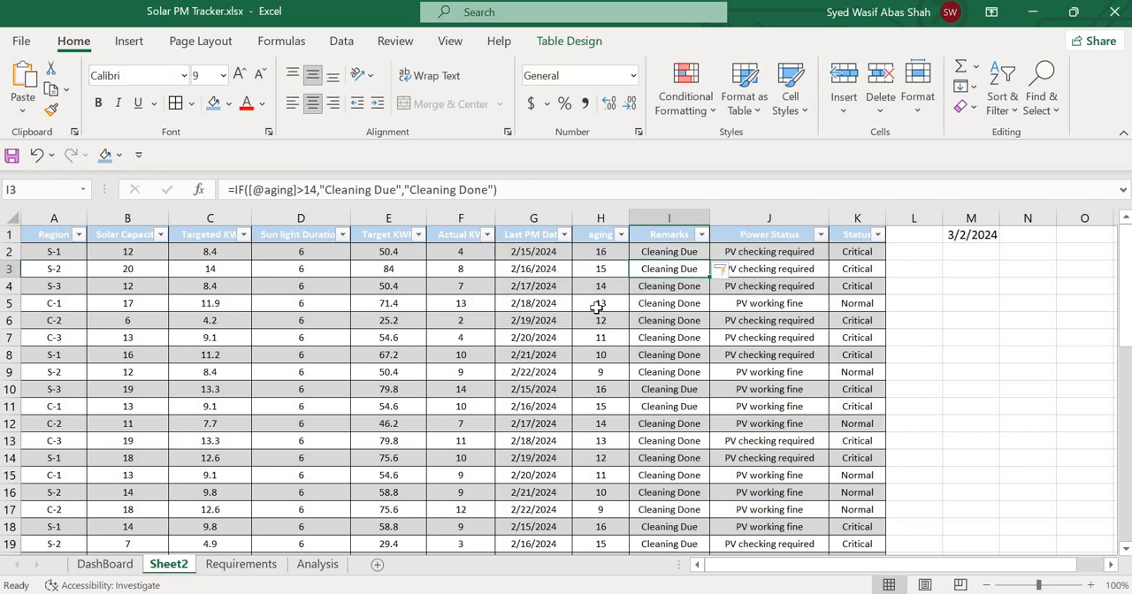
{"action": "key", "text": "Up"}
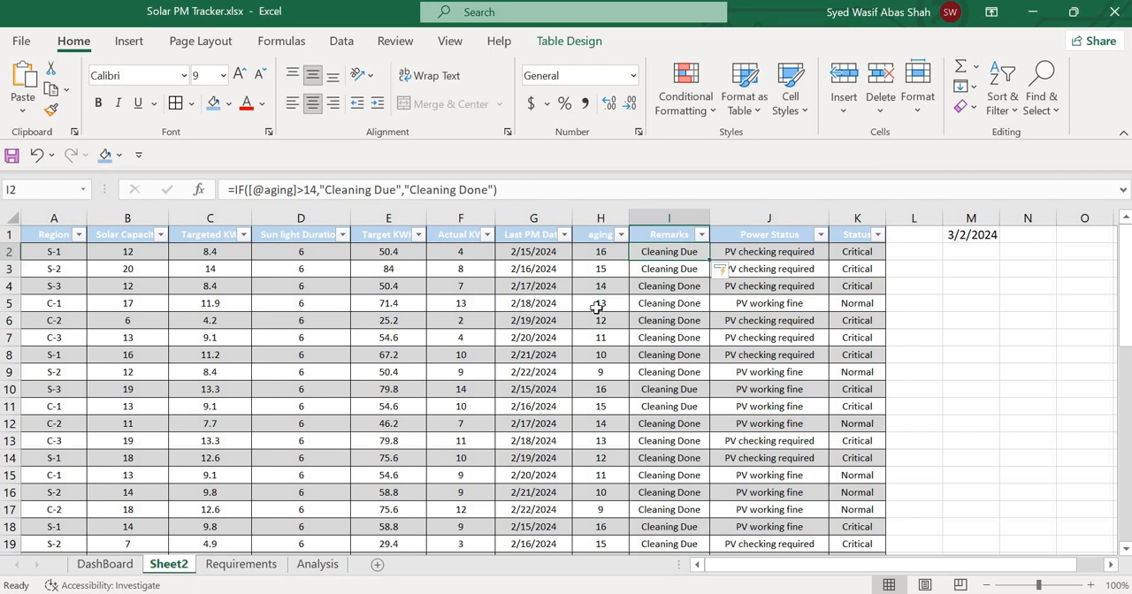
Review the Power Status and Status formulas in J2 and K2, along with the row's Targeted KW and Actual KW cells.
{"action": "key", "text": "Right"}
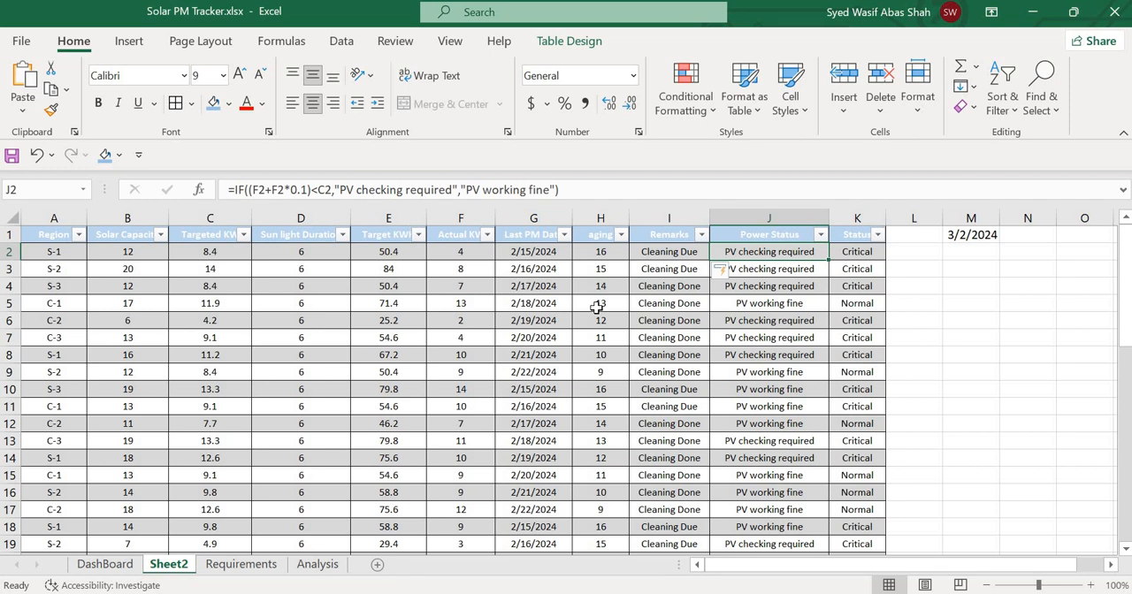
{"action": "key", "text": "Right"}
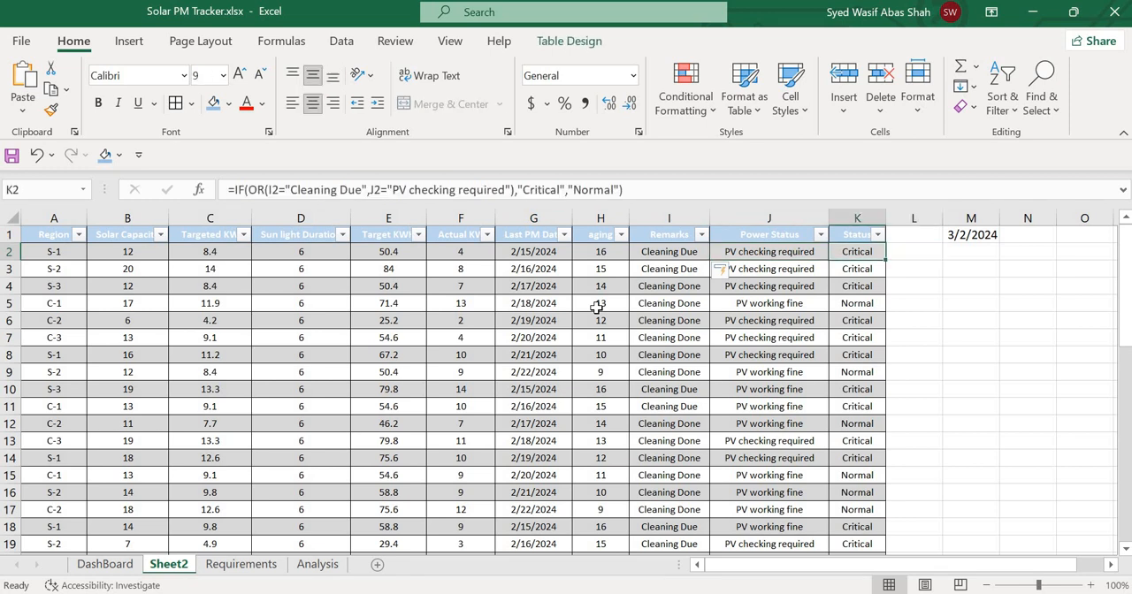
{"action": "key", "text": "Left"}
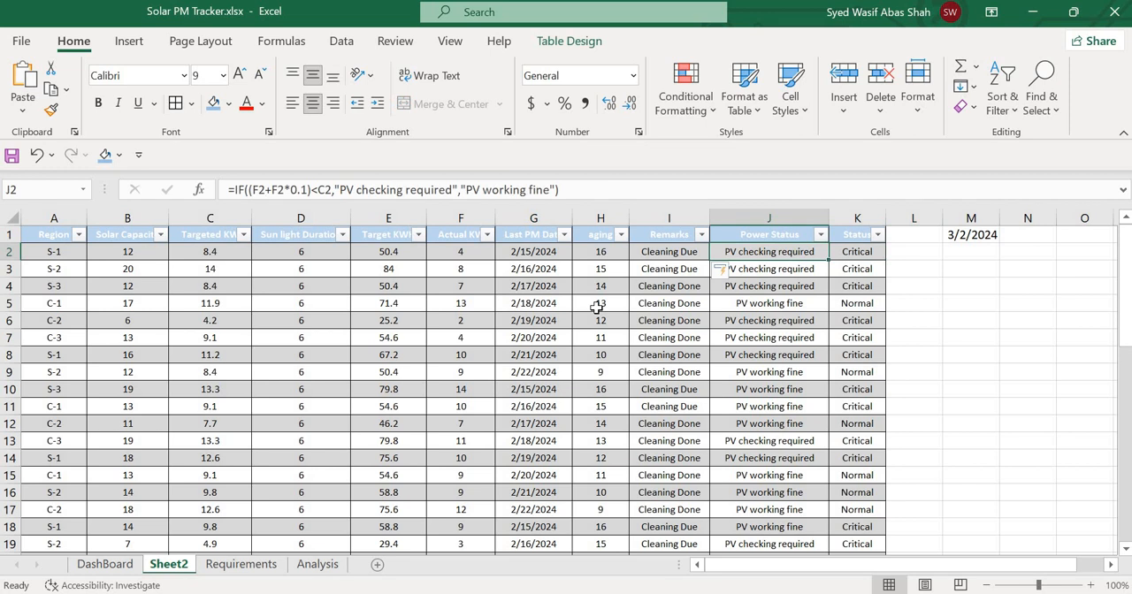
{"action": "key", "text": "Left"}
{"action": "key", "text": "Left"}
{"action": "key", "text": "Left"}
{"action": "key", "text": "Left"}
{"action": "key", "text": "Left"}
{"action": "key", "text": "Left"}
{"action": "key", "text": "Left"}
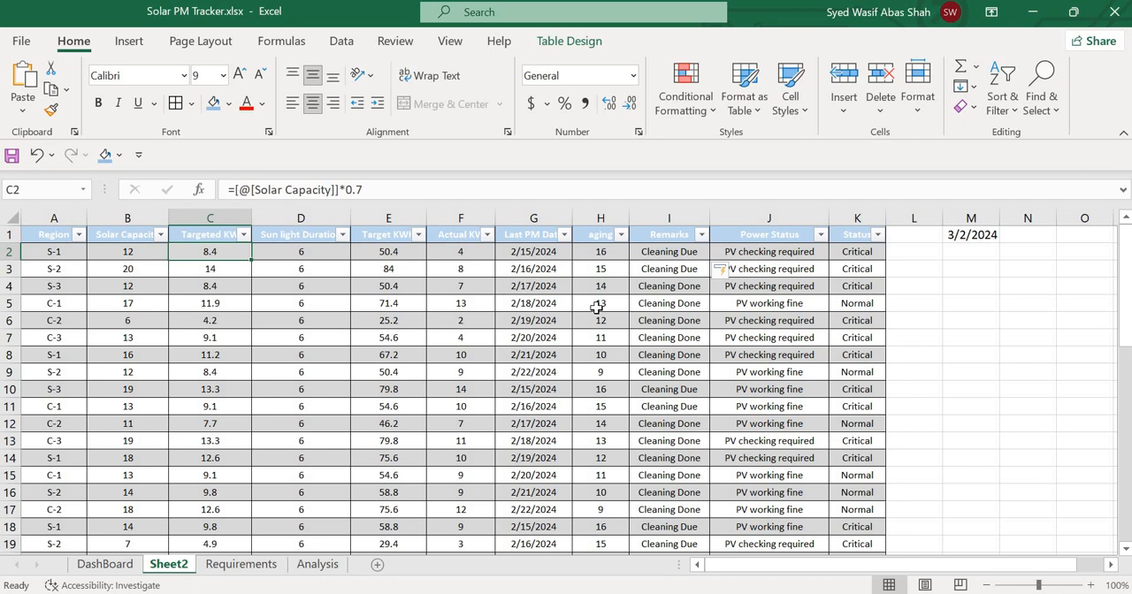
{"action": "key", "text": "Right"}
{"action": "key", "text": "Right"}
{"action": "key", "text": "Right"}
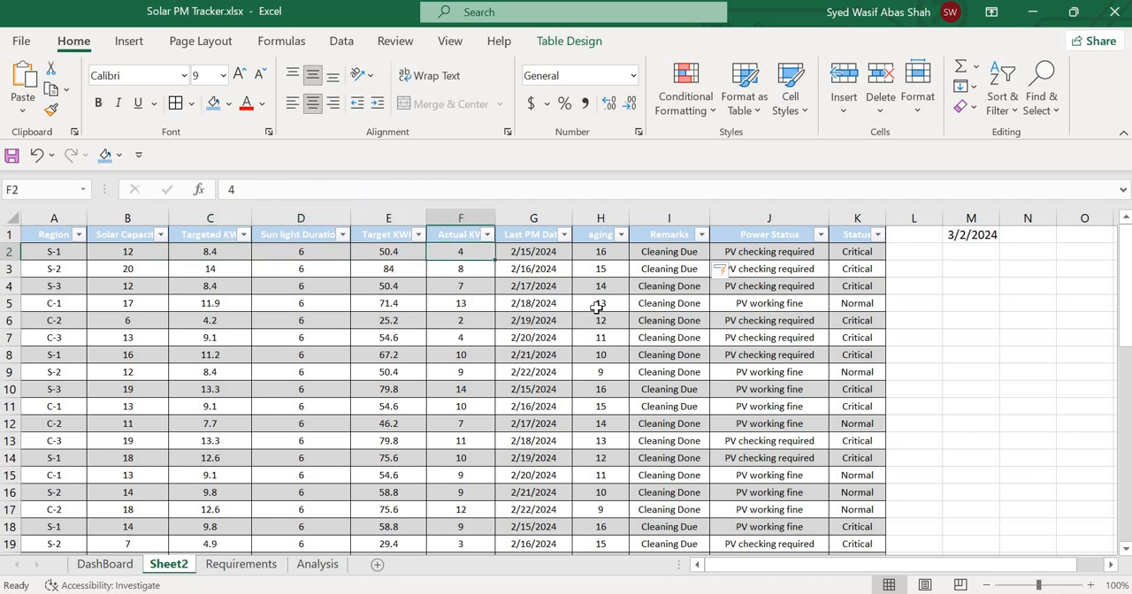
{"action": "key", "text": "Right"}
{"action": "key", "text": "Right"}
{"action": "key", "text": "Right"}
{"action": "key", "text": "Right"}
{"action": "key", "text": "Right"}
{"action": "key", "text": "Right"}
{"action": "key", "text": "Right"}
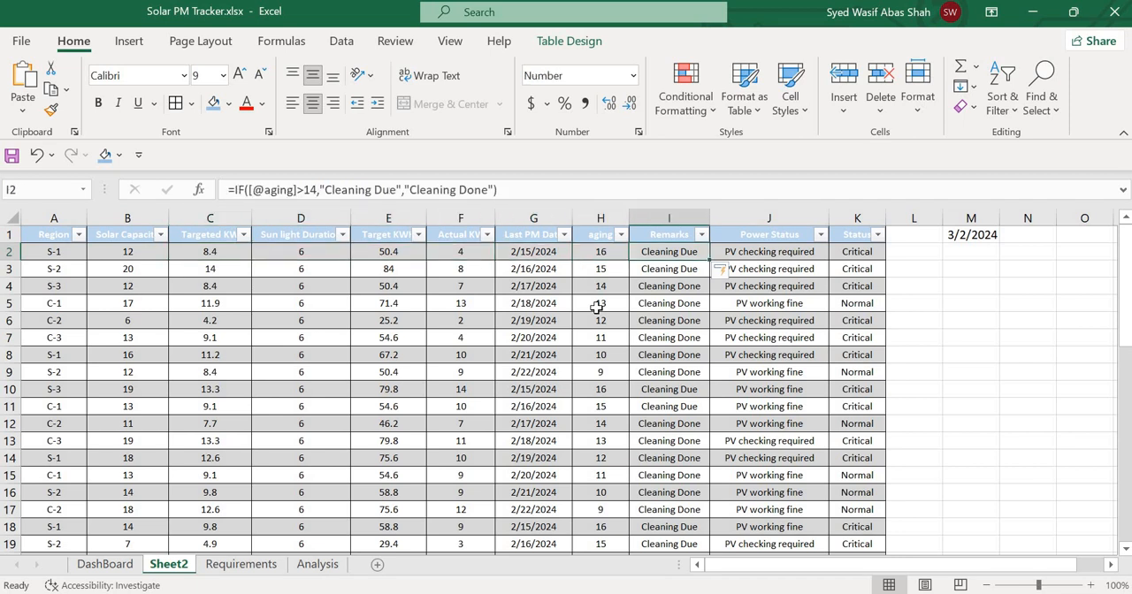
Enter the test formula =F2+(F2*0.1) in M4, outside the table, to add 10% to the first row's Actual KW.
{"action": "key", "text": "Down"}
{"action": "key", "text": "Down"}
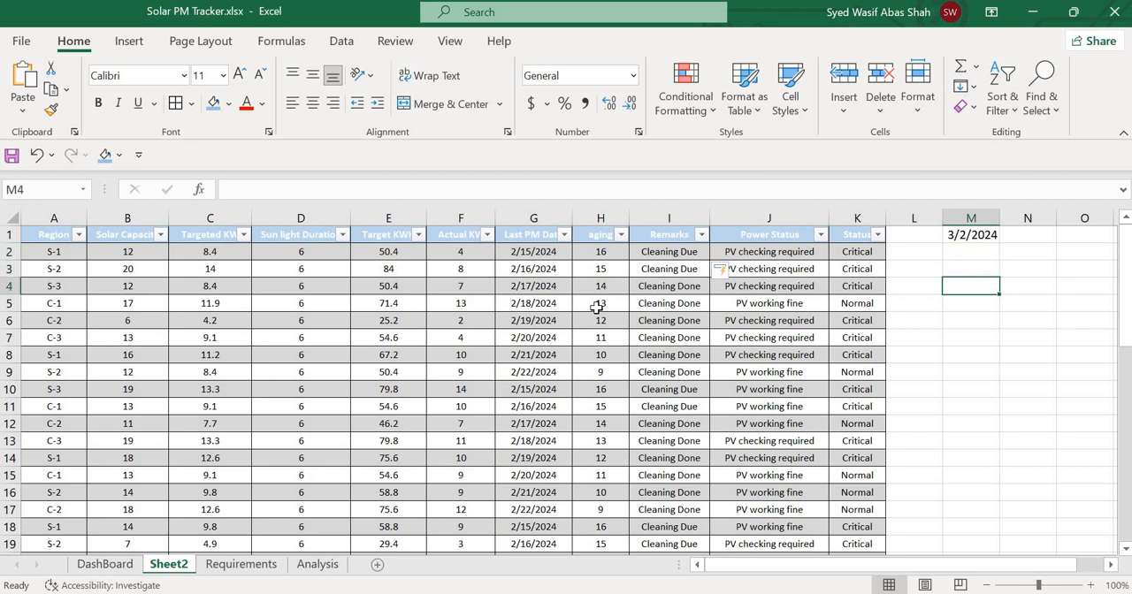
{"action": "type", "text": "="}
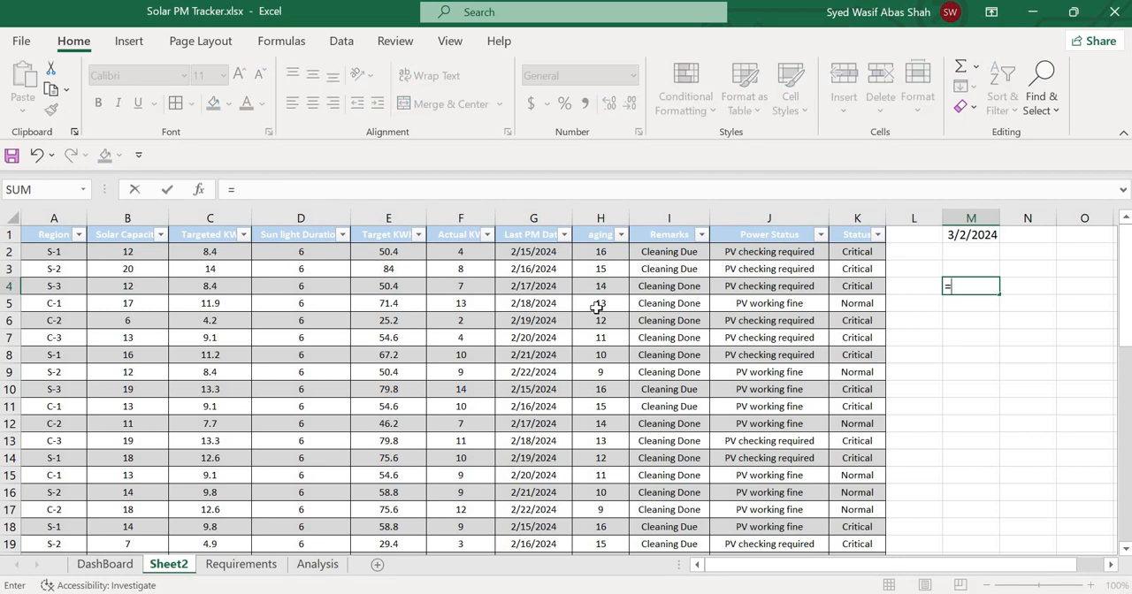
{"action": "key", "text": "Left"}
{"action": "key", "text": "Left"}
{"action": "key", "text": "Left"}
{"action": "key", "text": "Left"}
{"action": "key", "text": "Left"}
{"action": "key", "text": "Left"}
{"action": "key", "text": "Left"}
{"action": "key", "text": "Up"}
{"action": "key", "text": "Up"}
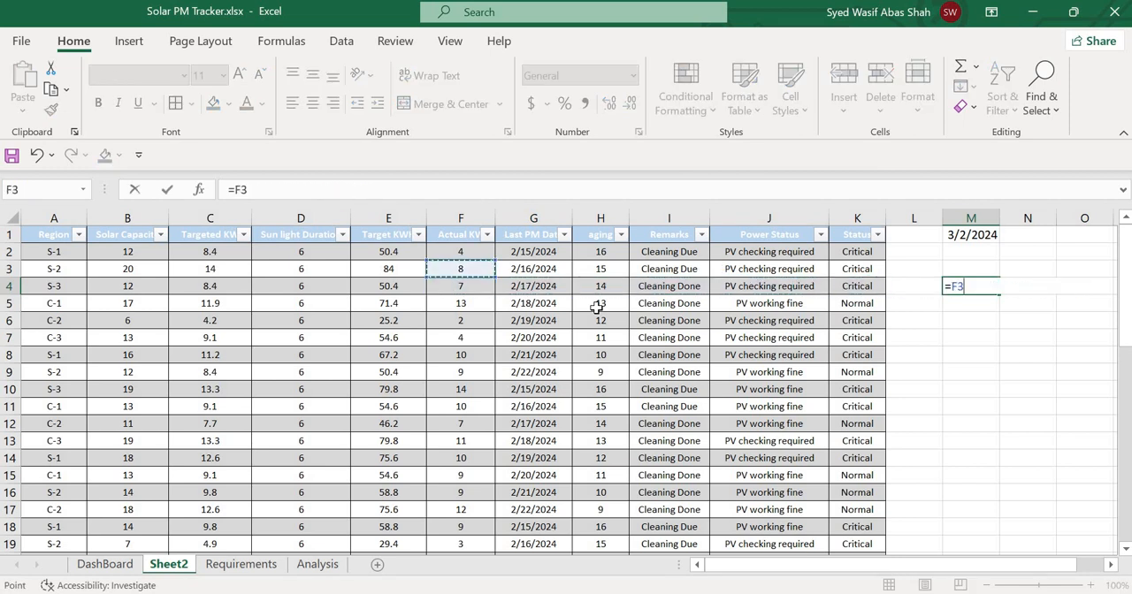
{"action": "type", "text": "+"}
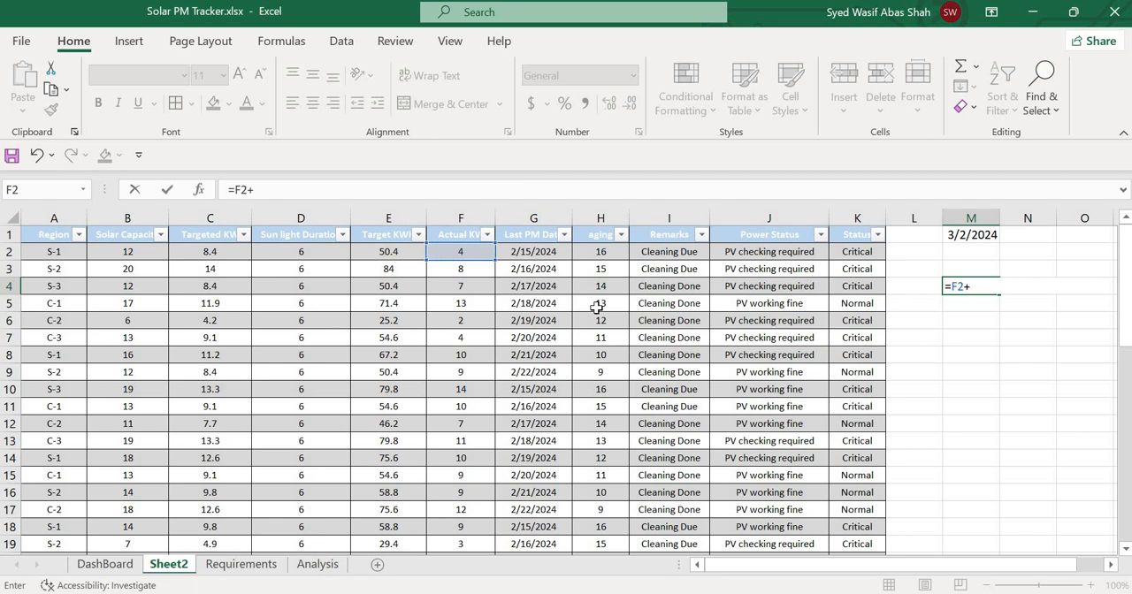
{"action": "type", "text": "("}
{"action": "key", "text": "Left"}
{"action": "key", "text": "Left"}
{"action": "key", "text": "Left"}
{"action": "key", "text": "Left"}
{"action": "key", "text": "Left"}
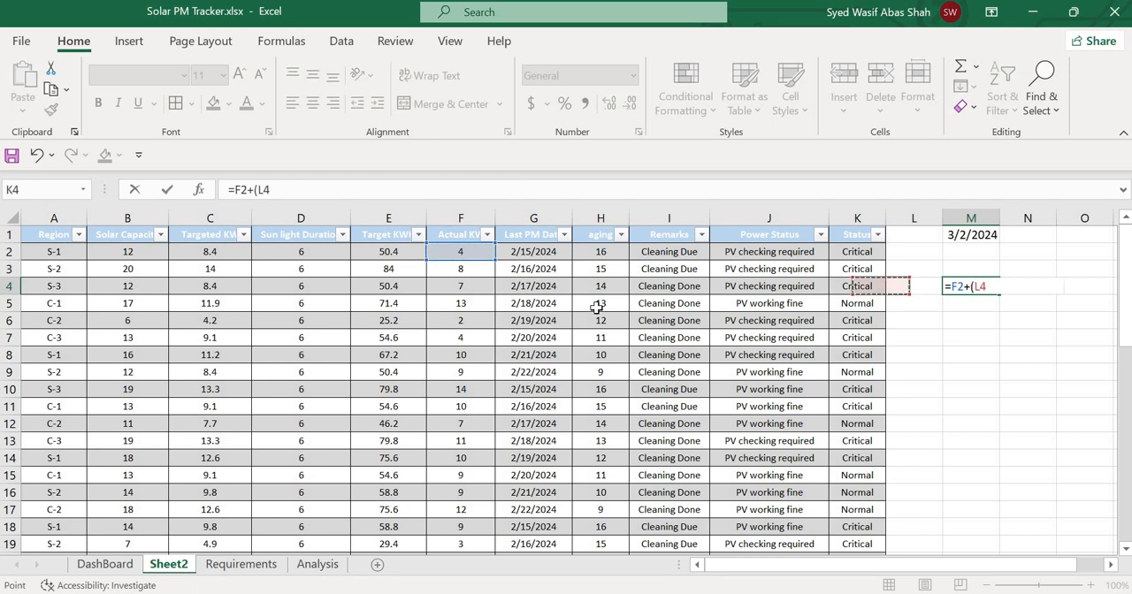
{"action": "key", "text": "Left"}
{"action": "key", "text": "Left"}
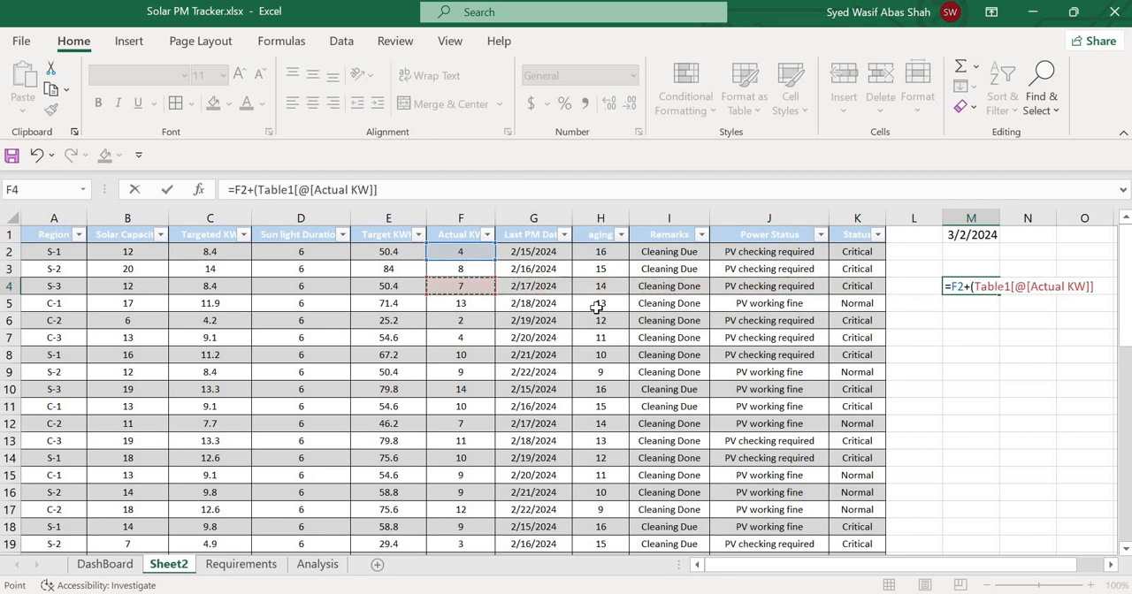
{"action": "key", "text": "Up"}
{"action": "key", "text": "Up"}
{"action": "type", "text": "*"}
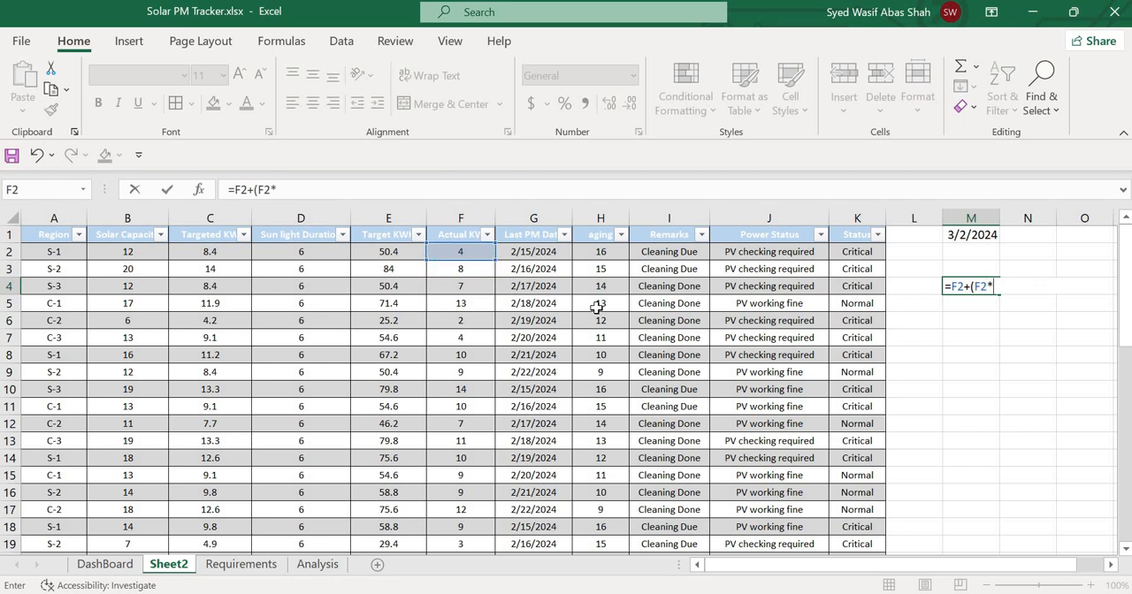
{"action": "type", "text": "0.1)"}
{"action": "key", "text": "Return"}
{"action": "key", "text": "Up"}
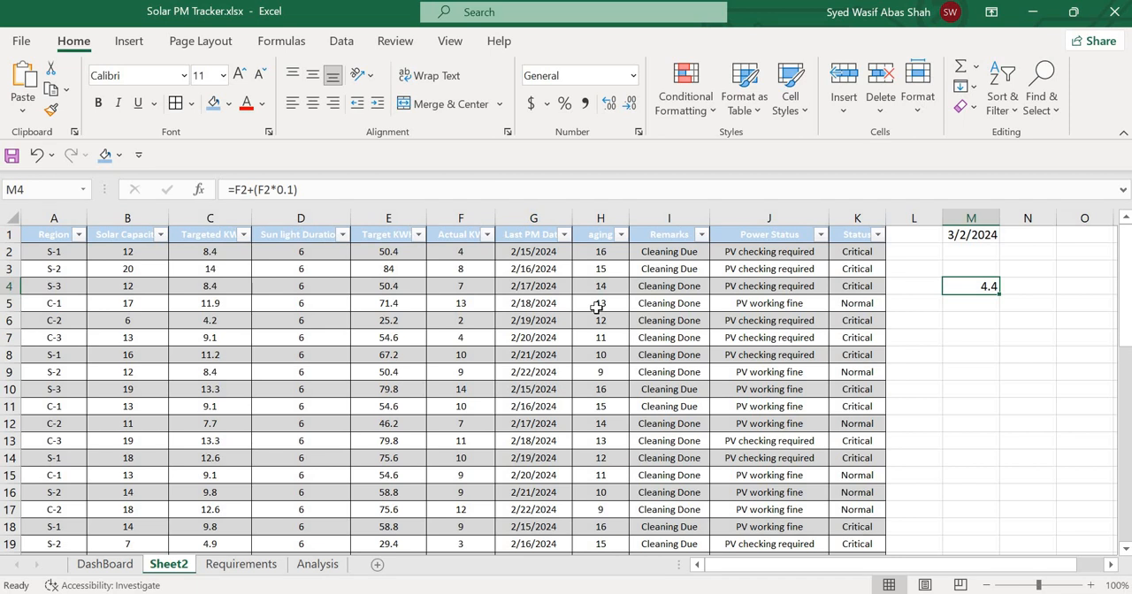
Compare the first row's Targeted KW in C2 with the 10% tolerance result in M4, checking the neighbouring columns through aging.
{"action": "key", "text": "Up"}
{"action": "key", "text": "Left"}
{"action": "key", "text": "Left"}
{"action": "key", "text": "Left"}
{"action": "key", "text": "Left"}
{"action": "key", "text": "Left"}
{"action": "key", "text": "Left"}
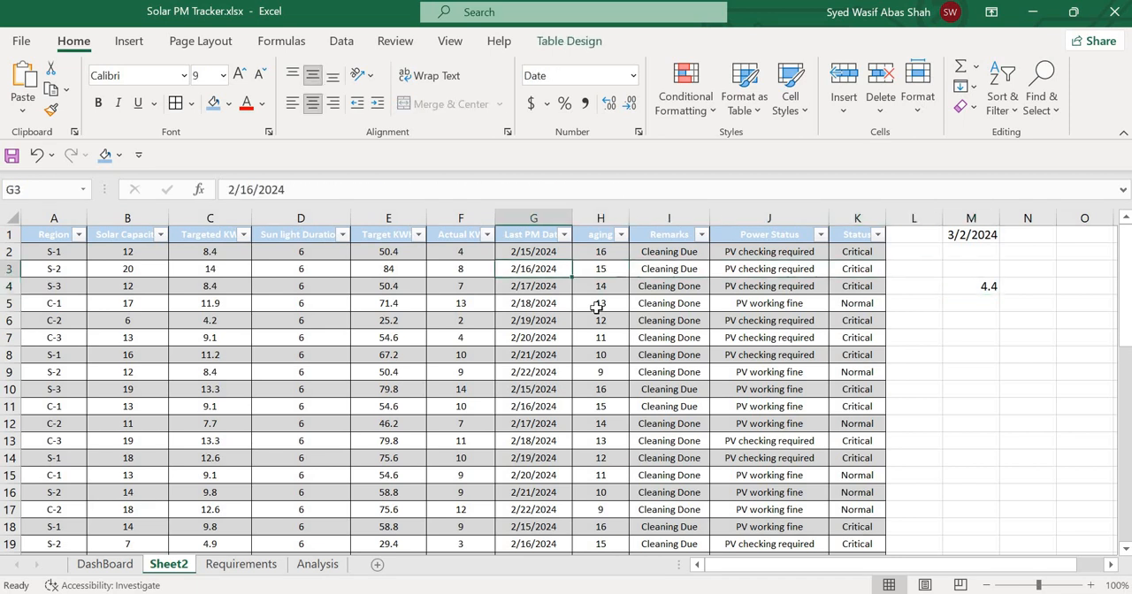
{"action": "key", "text": "Up"}
{"action": "key", "text": "Left"}
{"action": "key", "text": "Left"}
{"action": "key", "text": "Left"}
{"action": "key", "text": "Left"}
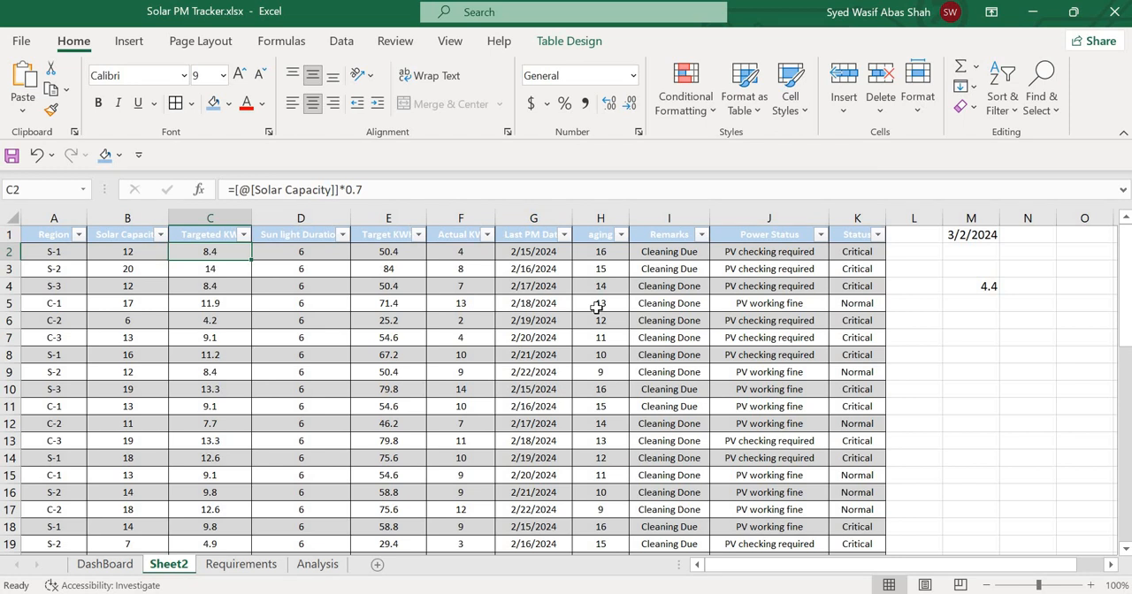
{"action": "key", "text": "Right"}
{"action": "key", "text": "Right"}
{"action": "key", "text": "Left"}
{"action": "key", "text": "Left"}
{"action": "key", "text": "Right"}
{"action": "key", "text": "Right"}
{"action": "key", "text": "Right"}
{"action": "key", "text": "Right"}
{"action": "key", "text": "Right"}
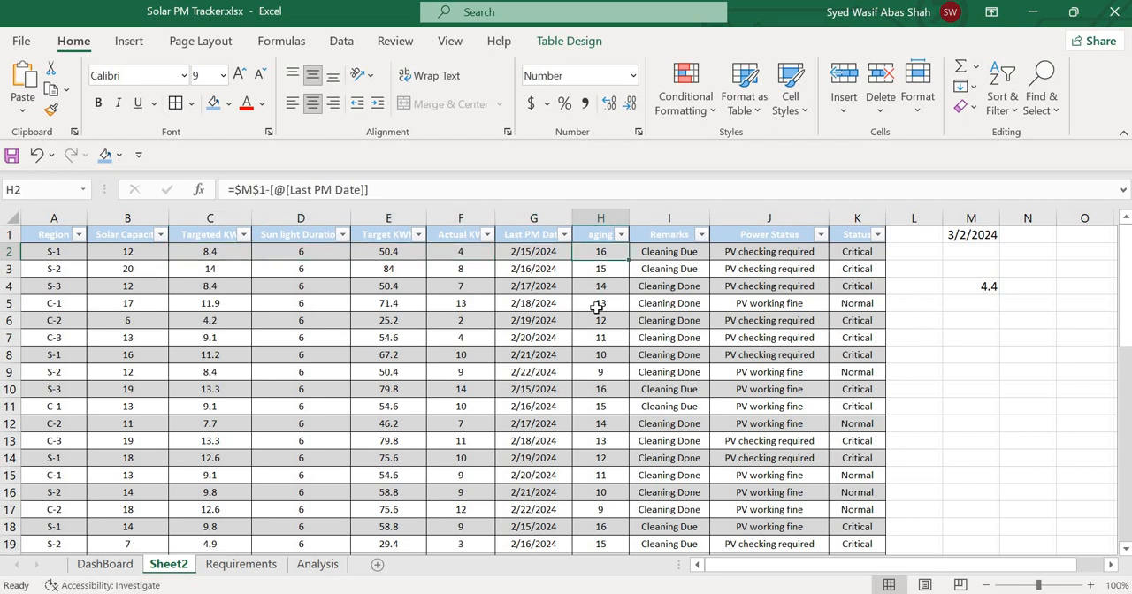
Review the Remarks and Power Status formulas in I2 and J2, the 10% test formula in M4, and the Status formula in K4.
{"action": "key", "text": "Right"}
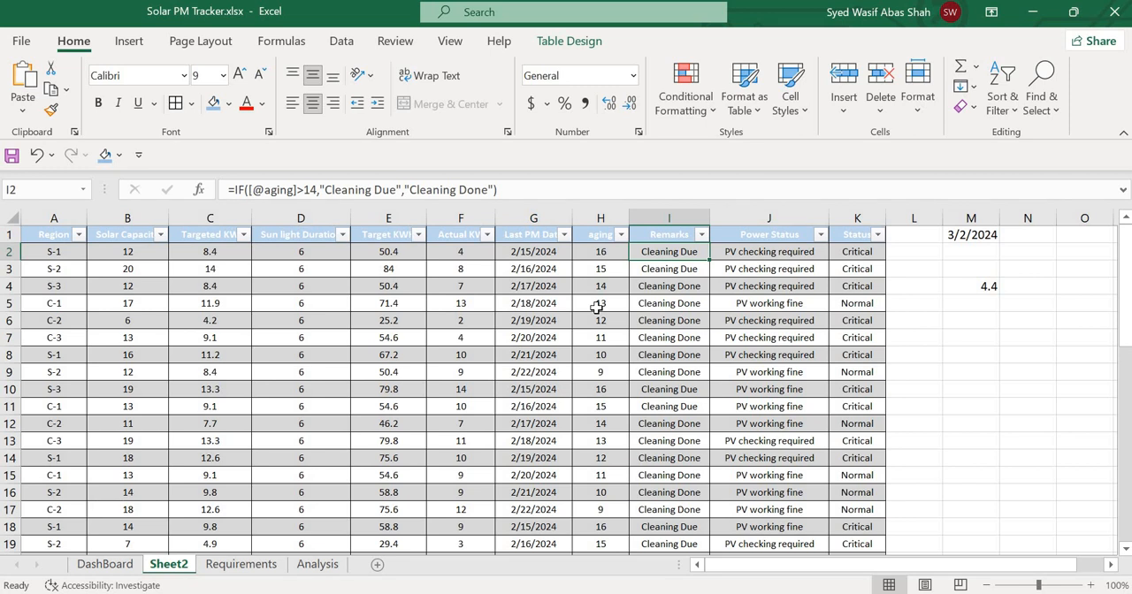
{"action": "key", "text": "Left"}
{"action": "key", "text": "Right"}
{"action": "key", "text": "Right"}
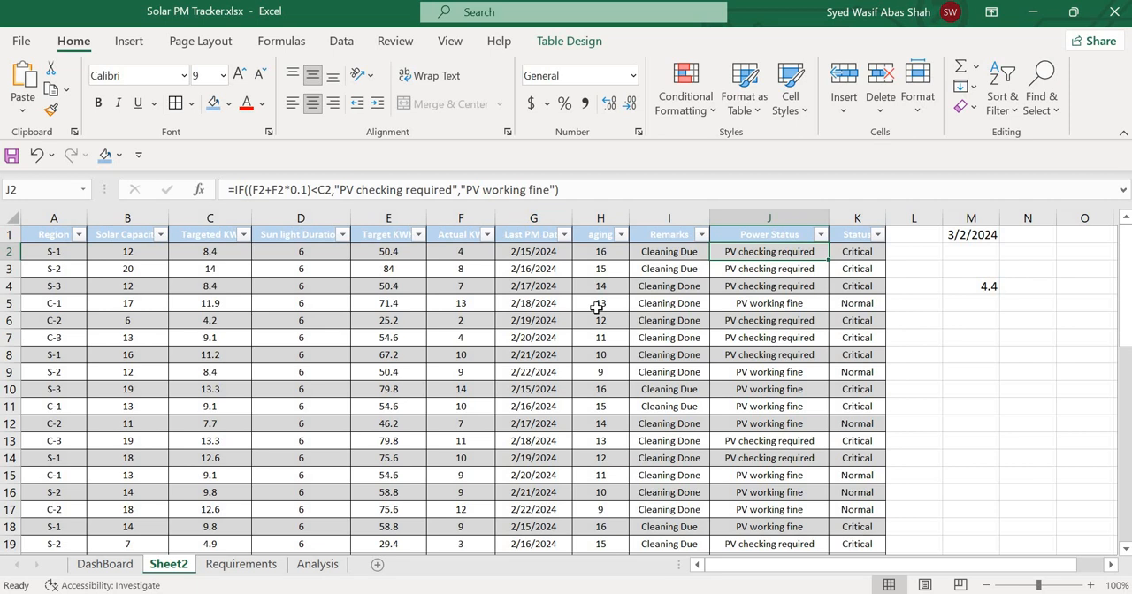
{"action": "key", "text": "Right"}
{"action": "key", "text": "Right"}
{"action": "key", "text": "Right"}
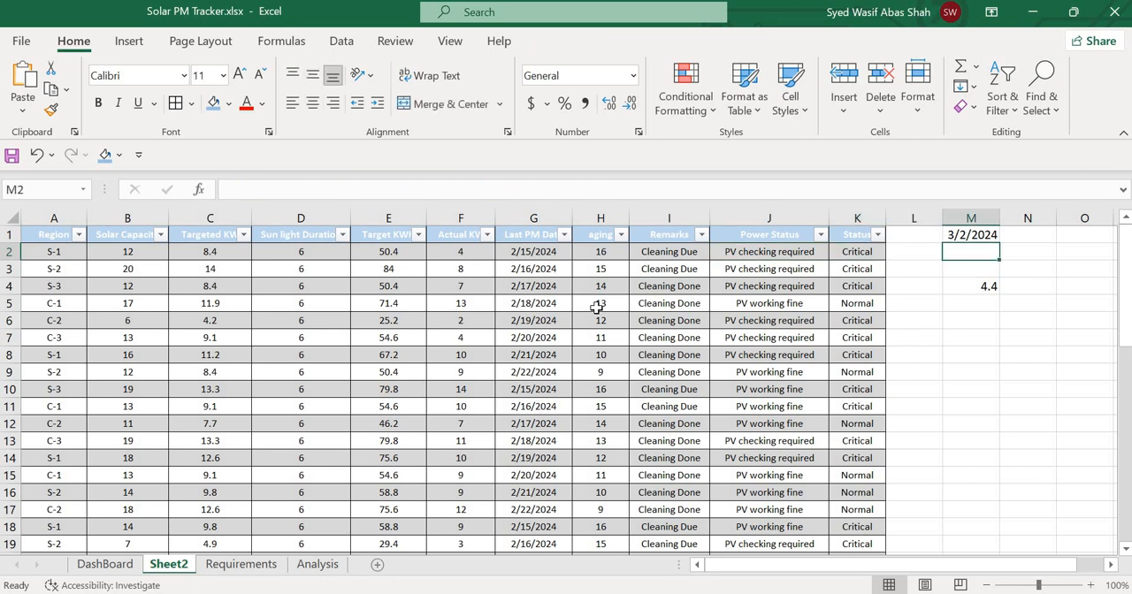
{"action": "key", "text": "Down"}
{"action": "key", "text": "Down"}
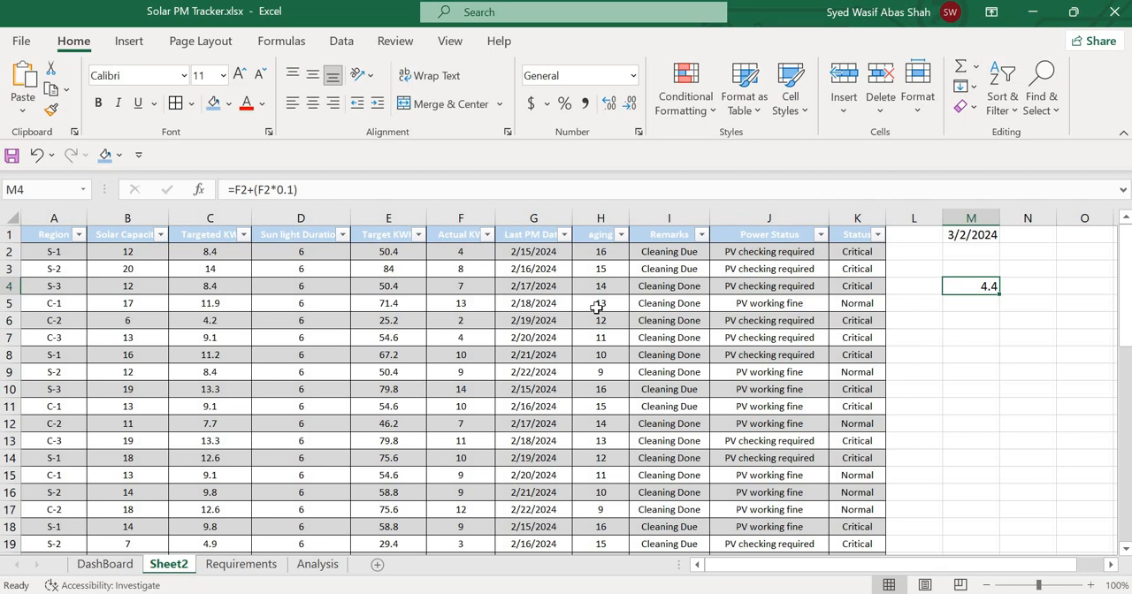
{"action": "key", "text": "Left"}
{"action": "key", "text": "Left"}
{"action": "key", "text": "Left"}
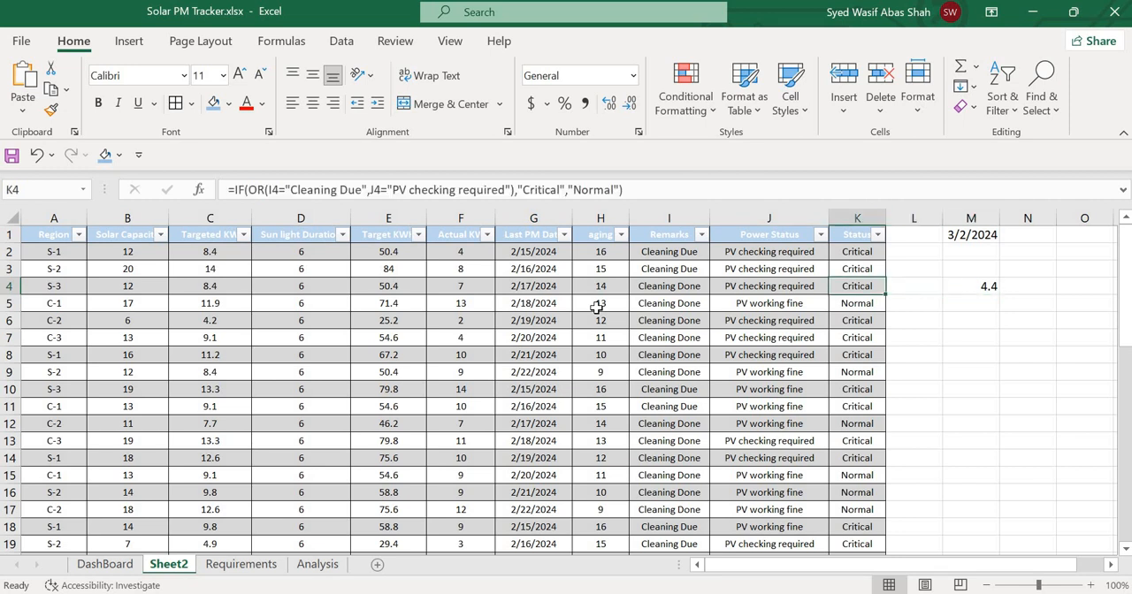
{"action": "key", "text": "Up"}
{"action": "key", "text": "Up"}
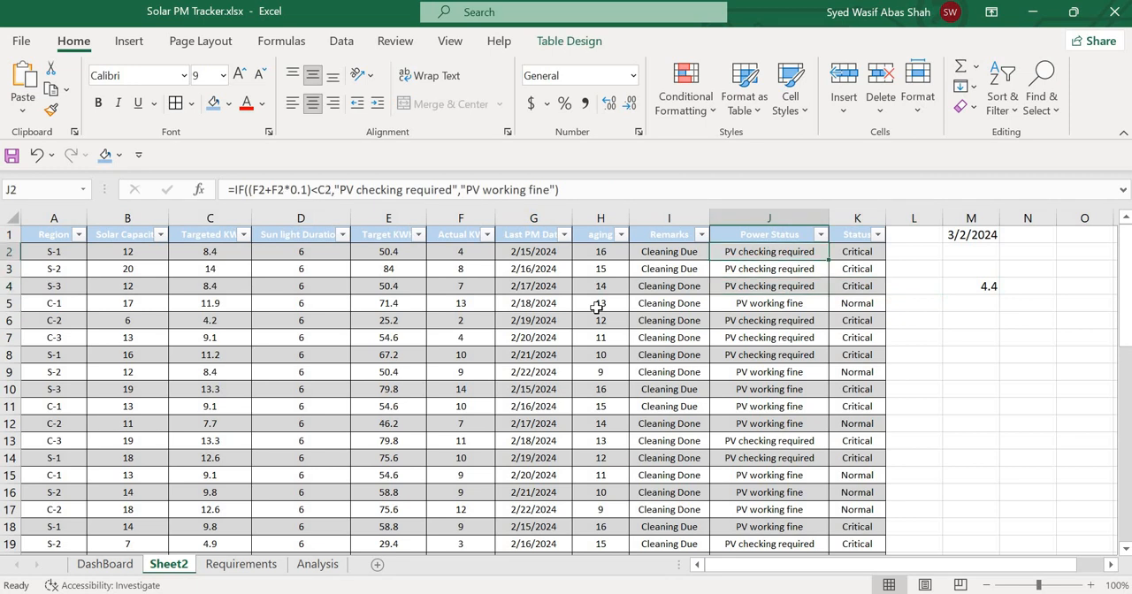
{"action": "type", "text": "="}
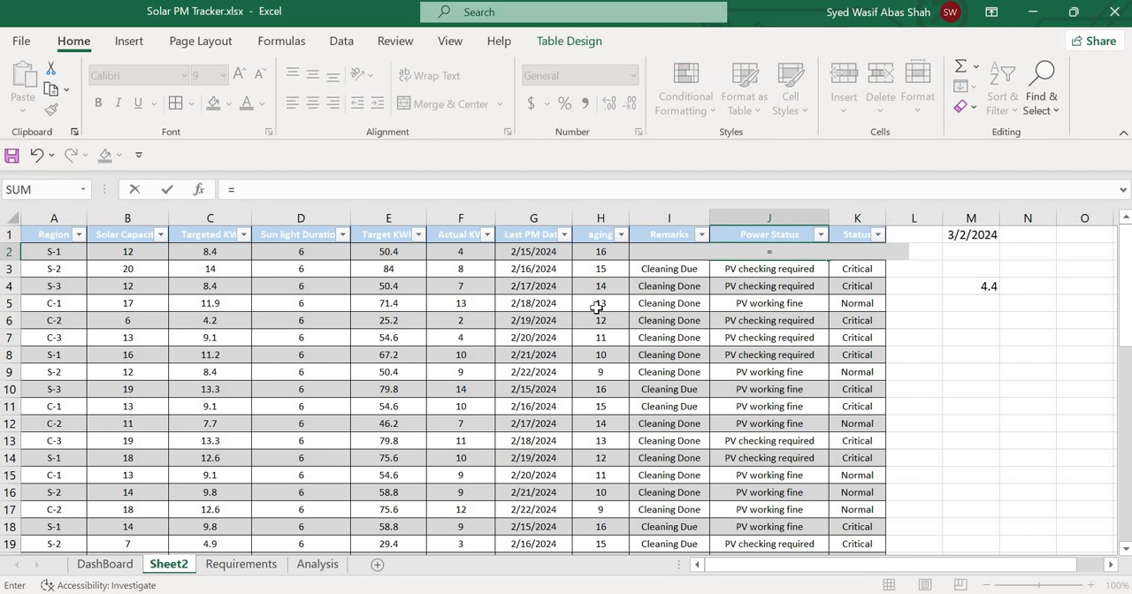
{"action": "type", "text": "if(("}
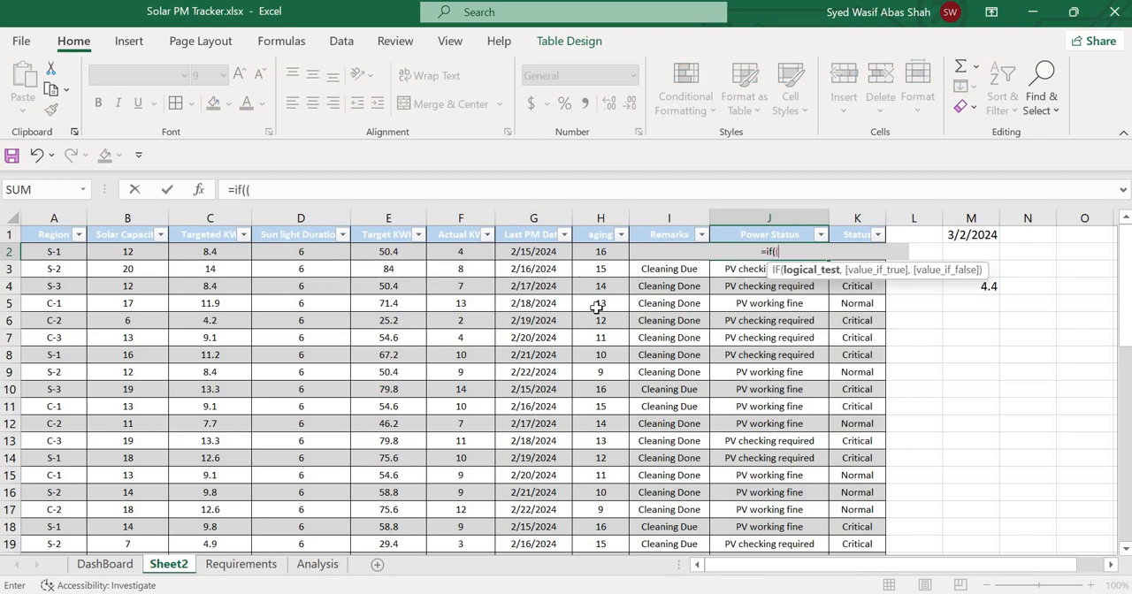
{"action": "key", "text": "Left"}
{"action": "key", "text": "Left"}
{"action": "key", "text": "Left"}
{"action": "key", "text": "Left"}
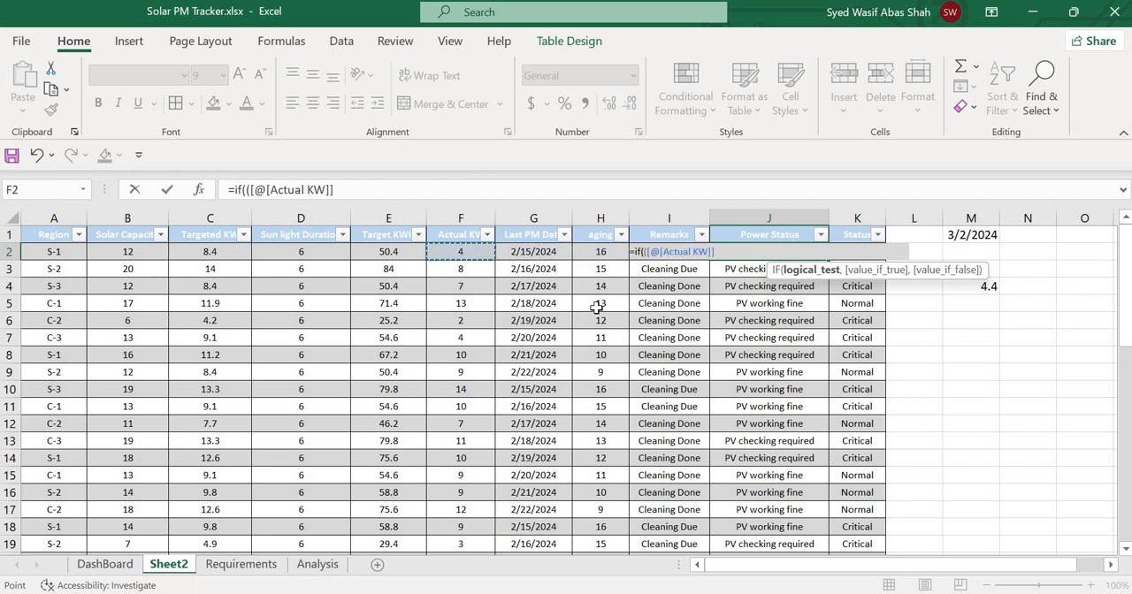
{"action": "type", "text": "+"}
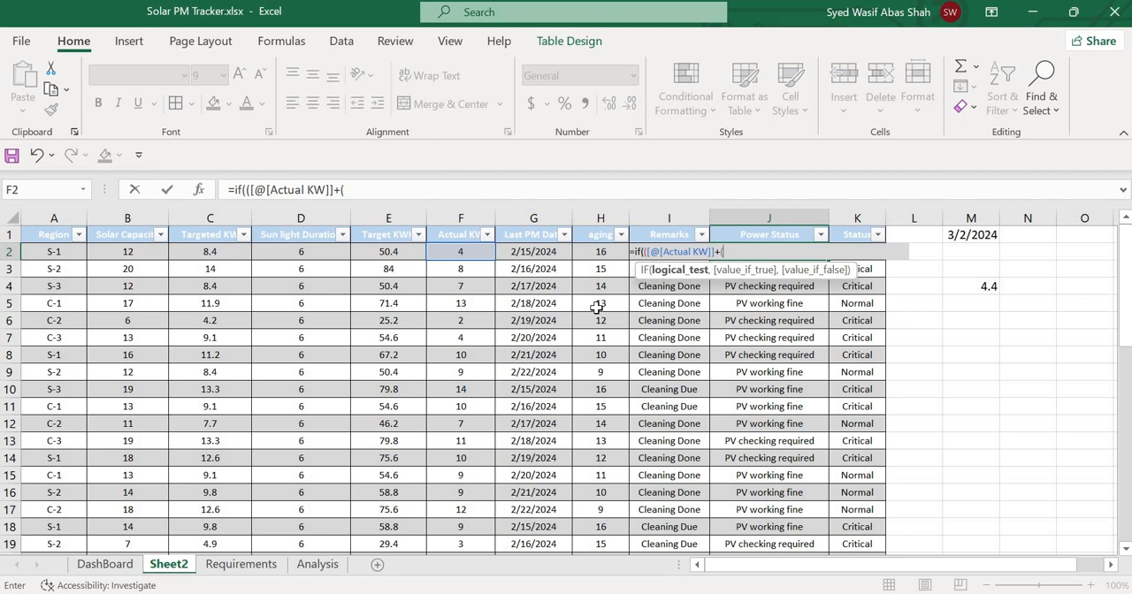
{"action": "type", "text": "("}
{"action": "key", "text": "Left"}
{"action": "key", "text": "Left"}
{"action": "key", "text": "Left"}
{"action": "key", "text": "Left"}
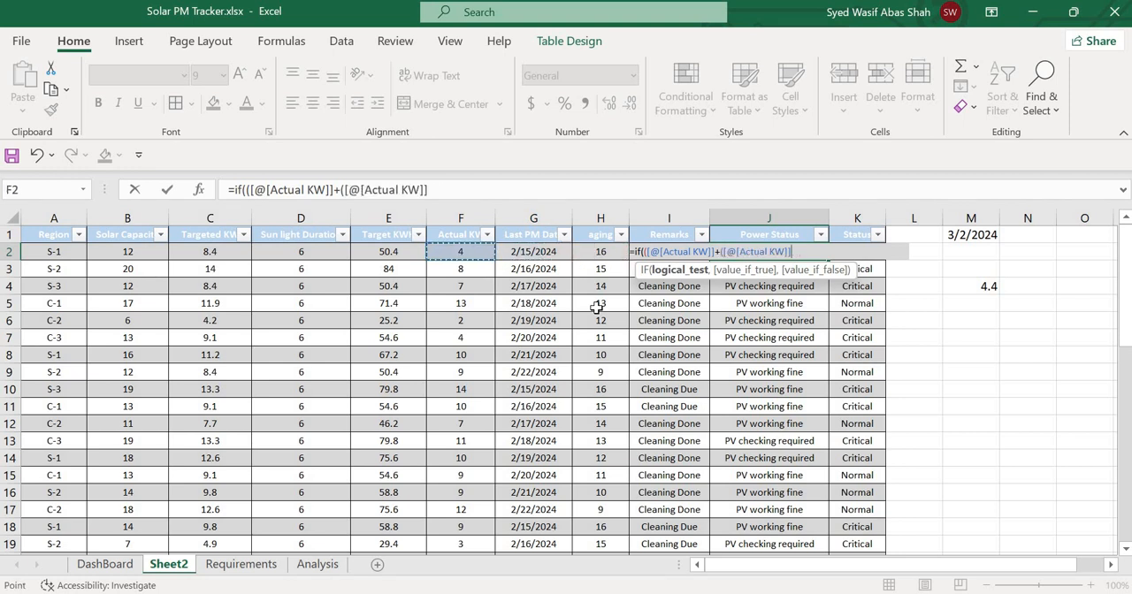
{"action": "type", "text": "*.1"}
{"action": "key", "text": "BackSpace"}
{"action": "key", "text": "BackSpace"}
{"action": "key", "text": "BackSpace"}
{"action": "key", "text": "BackSpace"}
{"action": "key", "text": "BackSpace"}
{"action": "key", "text": "BackSpace"}
{"action": "key", "text": "BackSpace"}
{"action": "key", "text": "BackSpace"}
{"action": "key", "text": "BackSpace"}
{"action": "key", "text": "BackSpace"}
{"action": "key", "text": "BackSpace"}
{"action": "key", "text": "BackSpace"}
{"action": "key", "text": "BackSpace"}
{"action": "key", "text": "BackSpace"}
{"action": "key", "text": "BackSpace"}
{"action": "key", "text": "BackSpace"}
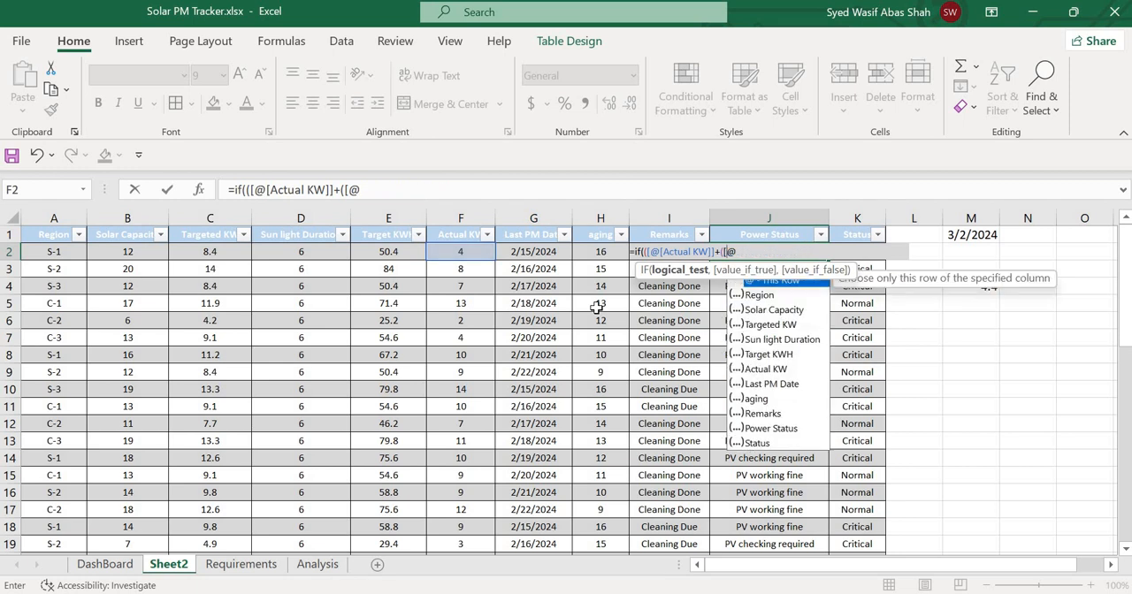
{"action": "key", "text": "BackSpace"}
{"action": "key", "text": "BackSpace"}
{"action": "key", "text": "BackSpace"}
{"action": "key", "text": "BackSpace"}
{"action": "key", "text": "BackSpace"}
{"action": "key", "text": "BackSpace"}
{"action": "key", "text": "BackSpace"}
{"action": "key", "text": "BackSpace"}
{"action": "key", "text": "BackSpace"}
{"action": "key", "text": "BackSpace"}
{"action": "key", "text": "BackSpace"}
{"action": "key", "text": "BackSpace"}
{"action": "key", "text": "BackSpace"}
{"action": "key", "text": "BackSpace"}
{"action": "key", "text": "BackSpace"}
{"action": "key", "text": "BackSpace"}
{"action": "key", "text": "BackSpace"}
{"action": "key", "text": "BackSpace"}
{"action": "key", "text": "BackSpace"}
{"action": "key", "text": "BackSpace"}
{"action": "key", "text": "Return"}
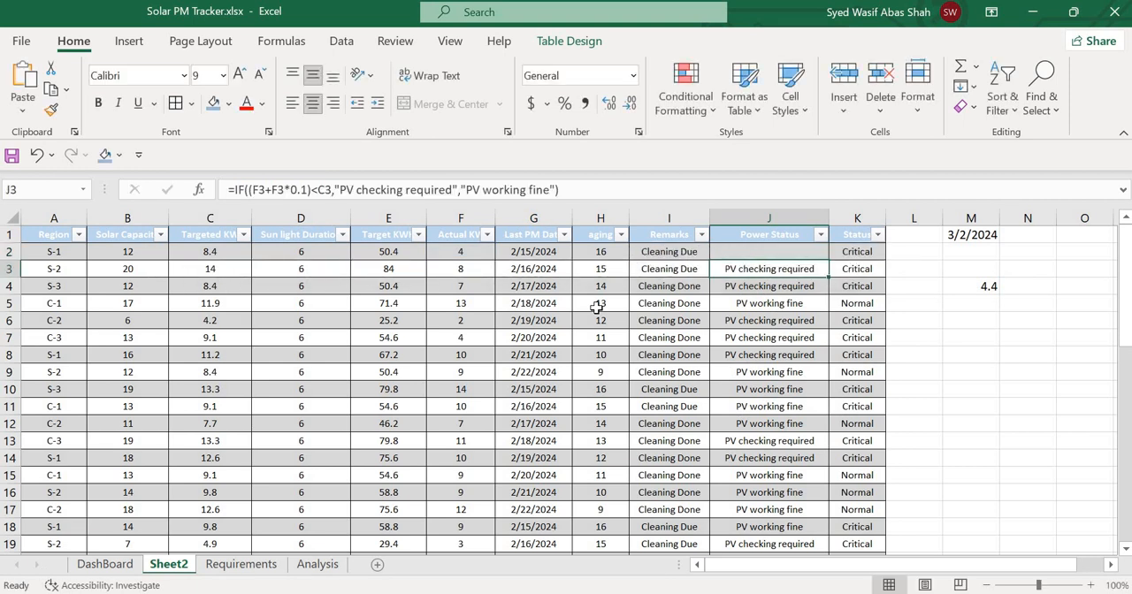
Start the Power Status formula in J2 with the IF test [@[Actual KW]]+([@[Actual KW]]*.1)<[@[Targeted KW]].
{"action": "key", "text": "Up"}
{"action": "type", "text": "i"}
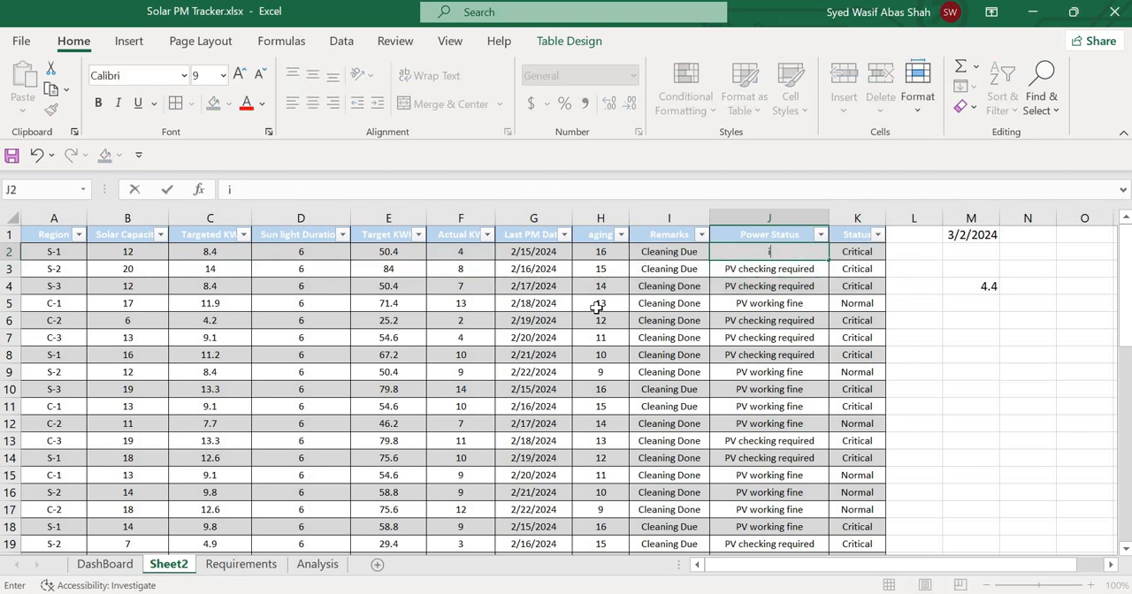
{"action": "key", "text": "BackSpace"}
{"action": "type", "text": "=if("}
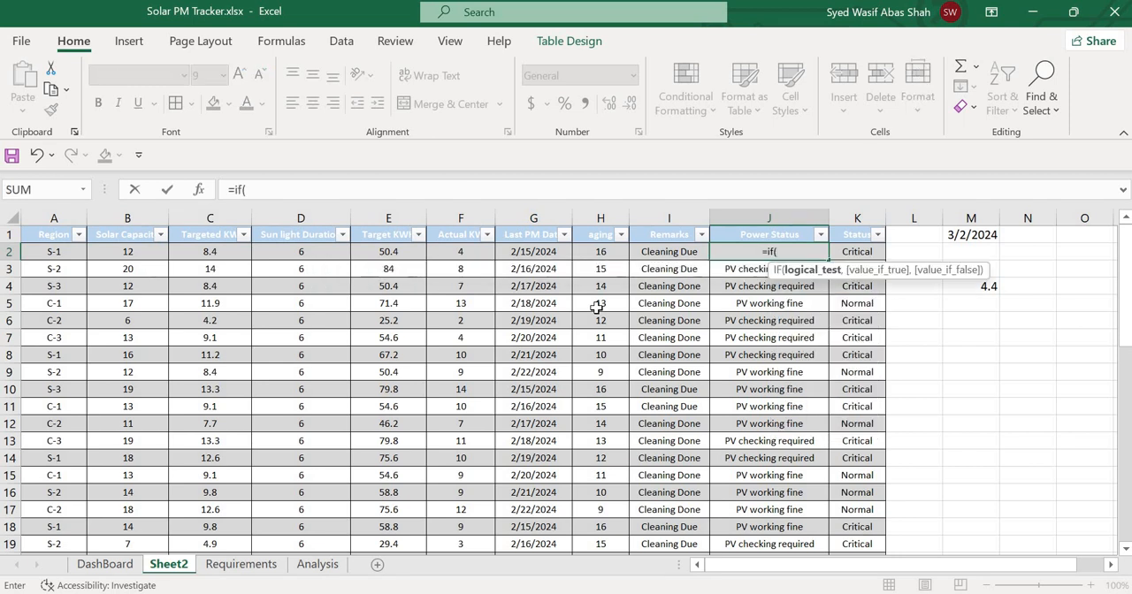
{"action": "key", "text": "Left"}
{"action": "key", "text": "Left"}
{"action": "key", "text": "Left"}
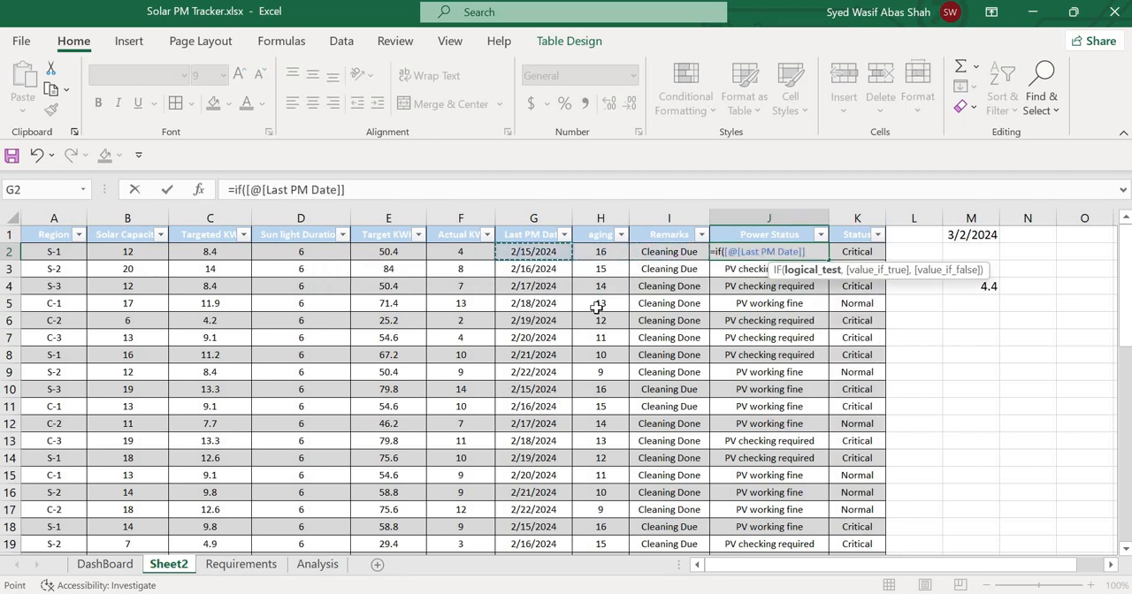
{"action": "key", "text": "Left"}
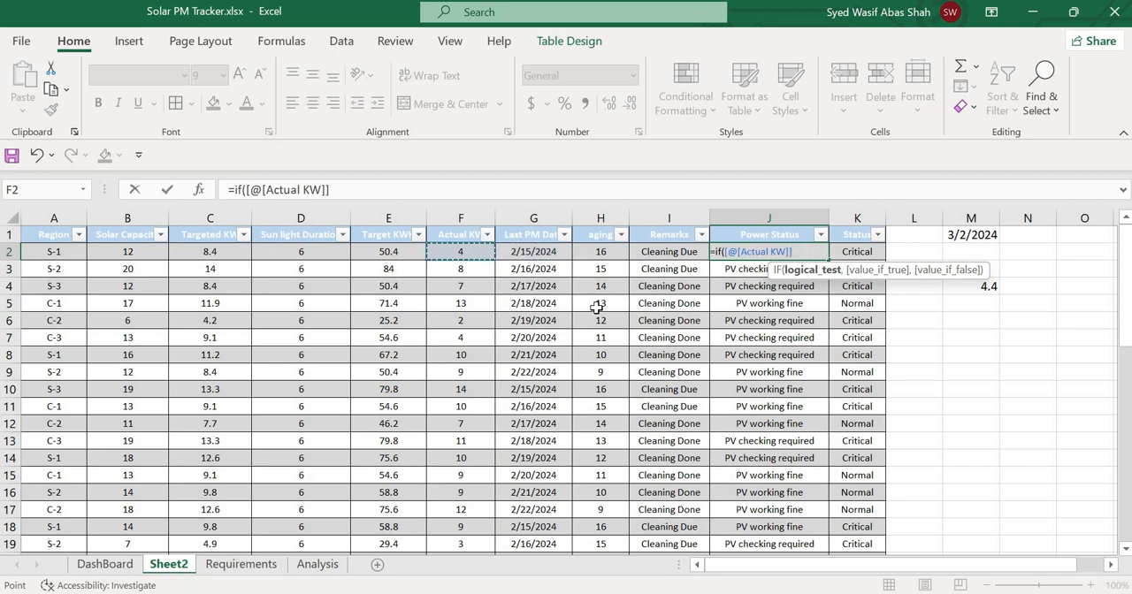
{"action": "type", "text": "+("}
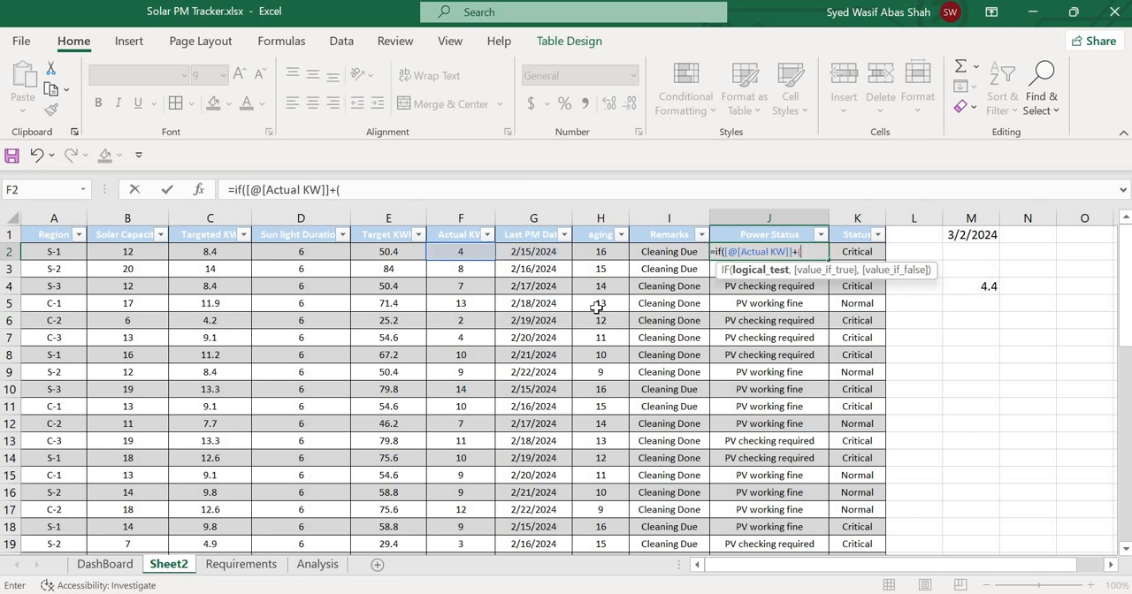
{"action": "key", "text": "Left"}
{"action": "key", "text": "Left"}
{"action": "key", "text": "Left"}
{"action": "key", "text": "Left"}
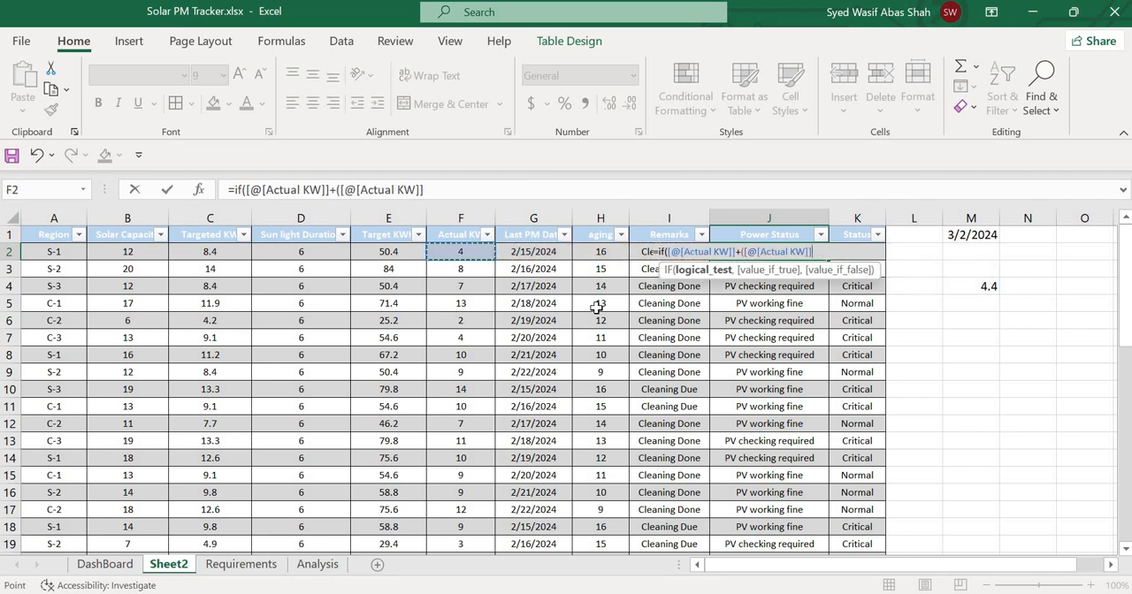
{"action": "type", "text": "*.1)"}
{"action": "type", "text": "<"}
{"action": "key", "text": "Left"}
{"action": "key", "text": "Left"}
{"action": "key", "text": "Left"}
{"action": "key", "text": "Left"}
{"action": "key", "text": "Left"}
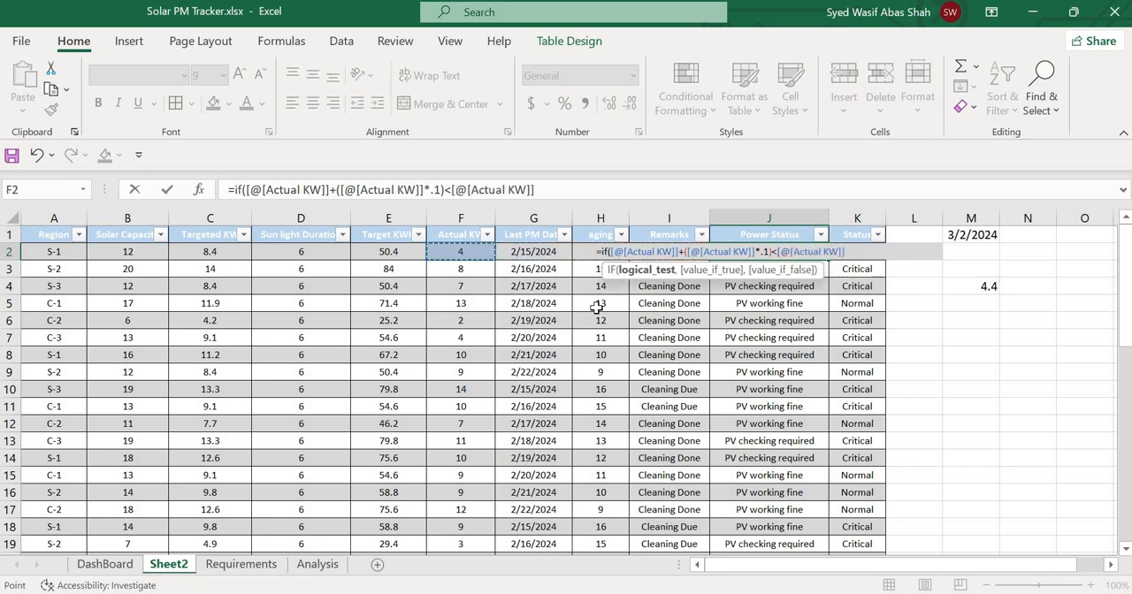
{"action": "key", "text": "Left"}
{"action": "key", "text": "Left"}
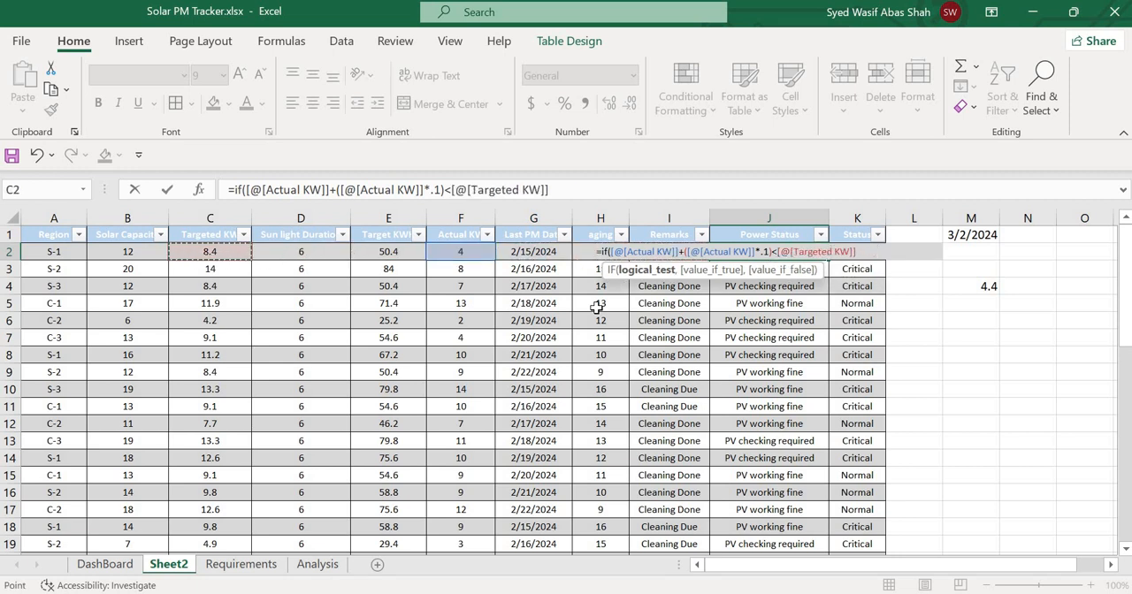
Complete the J2 formula with "PV checking required" as the true result and "PV working fine" as the false result, and enter it.
{"action": "type", "text": ","}
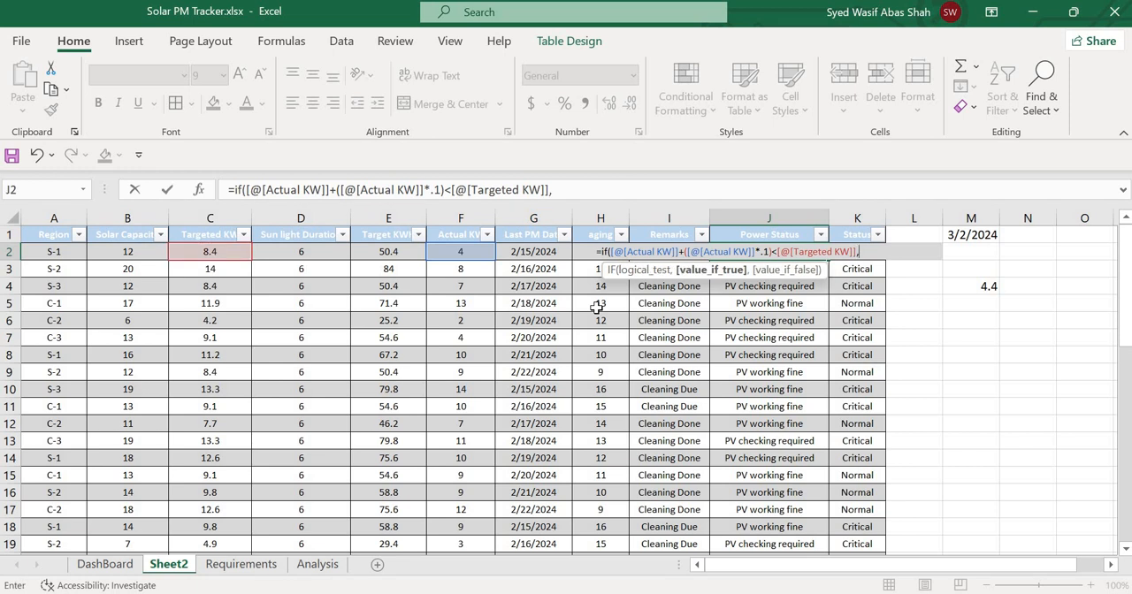
{"action": "type", "text": "\"PV checking"}
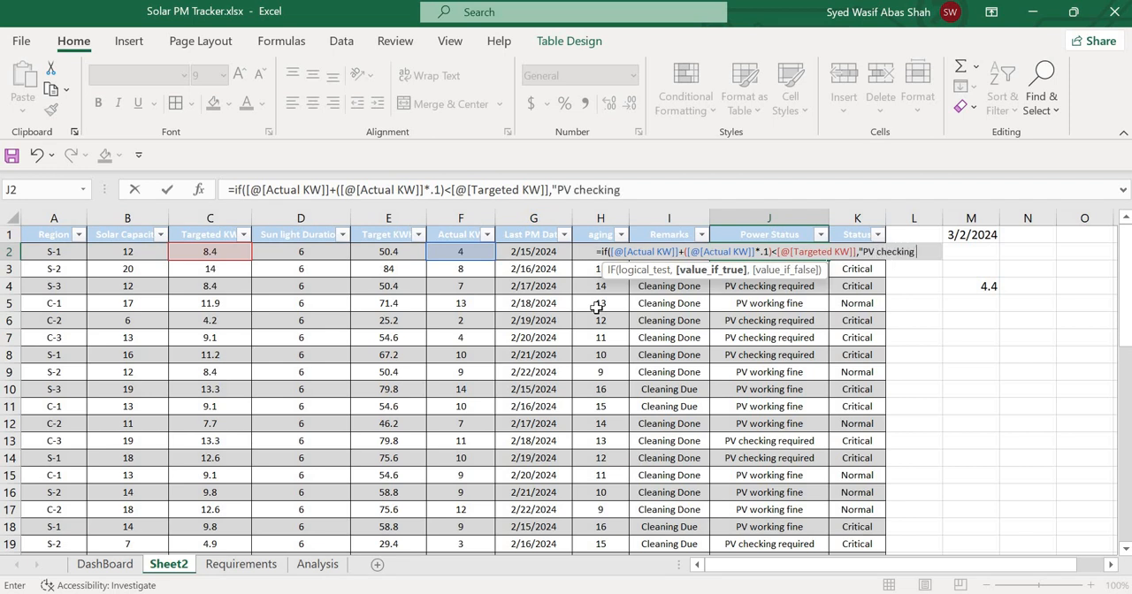
{"action": "type", "text": " required"}
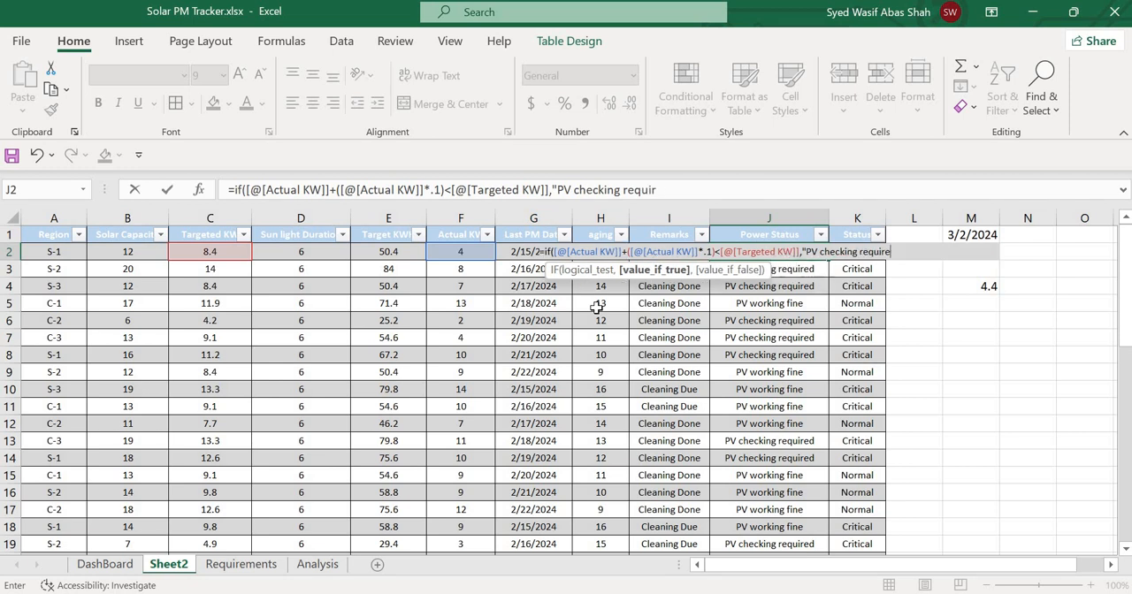
{"action": "type", "text": "\""}
{"action": "type", "text": ",\"PV"}
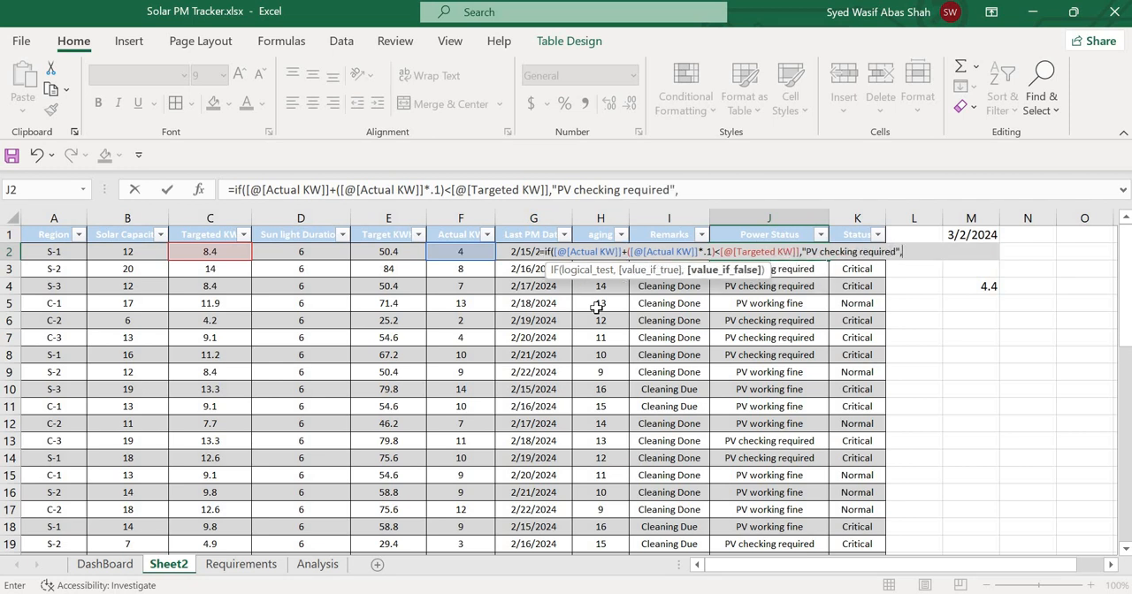
{"action": "type", "text": " working fin"}
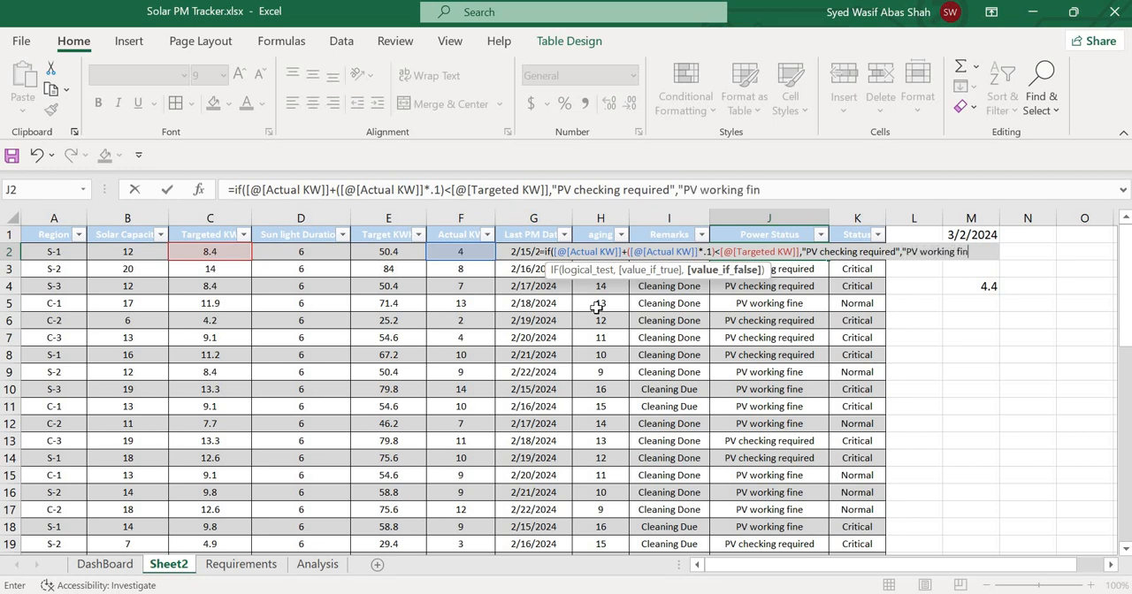
{"action": "type", "text": "e\")"}
{"action": "key", "text": "Return"}
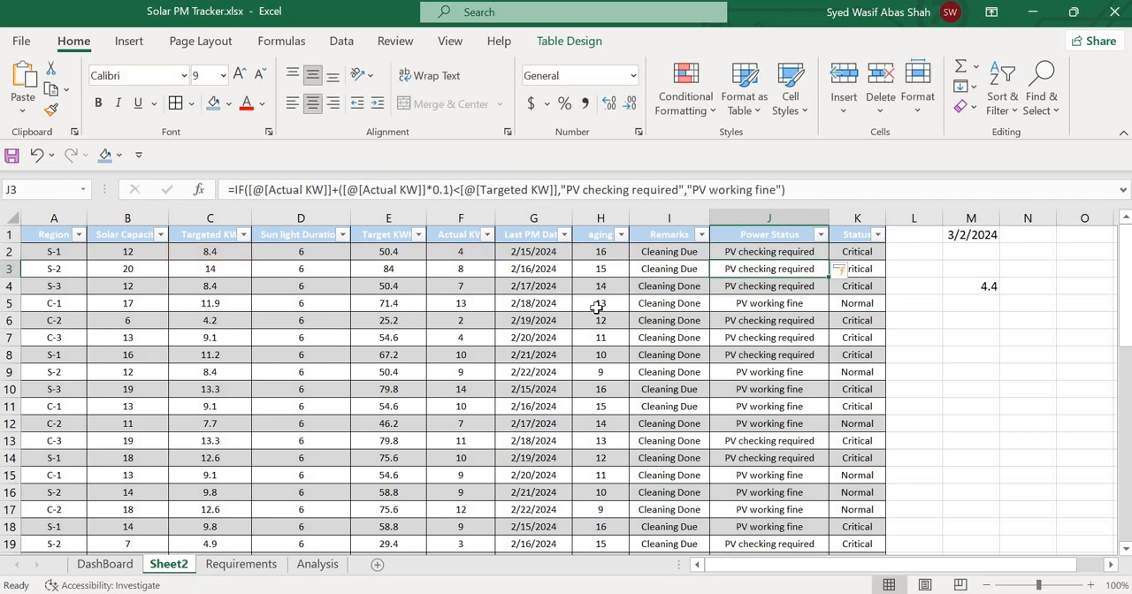
Compare Targeted KW with Actual KW in rows 2 to 5 and check the matching Power Status formula in J5.
{"action": "key", "text": "Up"}
{"action": "key", "text": "Left"}
{"action": "key", "text": "Left"}
{"action": "key", "text": "Left"}
{"action": "key", "text": "Left"}
{"action": "key", "text": "Left"}
{"action": "key", "text": "Left"}
{"action": "key", "text": "Left"}
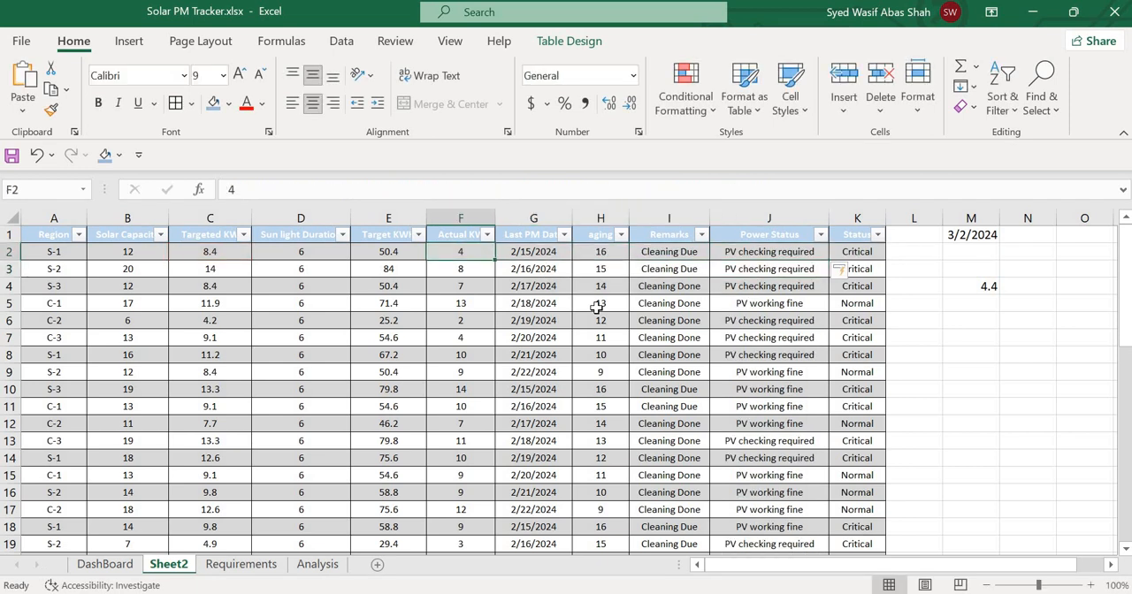
{"action": "key", "text": "Down"}
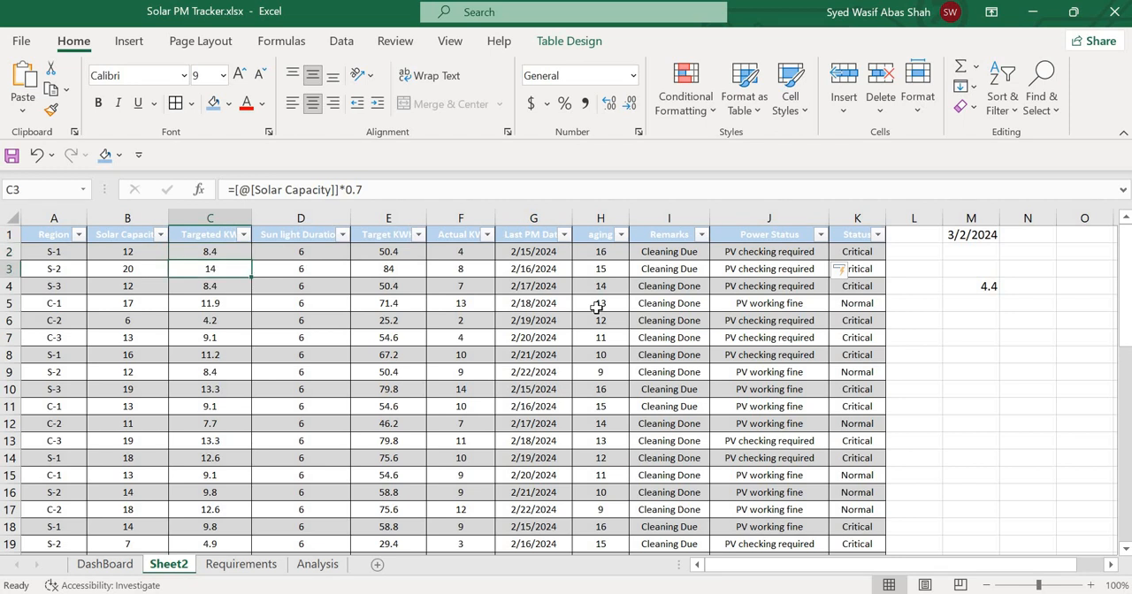
{"action": "key", "text": "Right"}
{"action": "key", "text": "Right"}
{"action": "key", "text": "Right"}
{"action": "key", "text": "Down"}
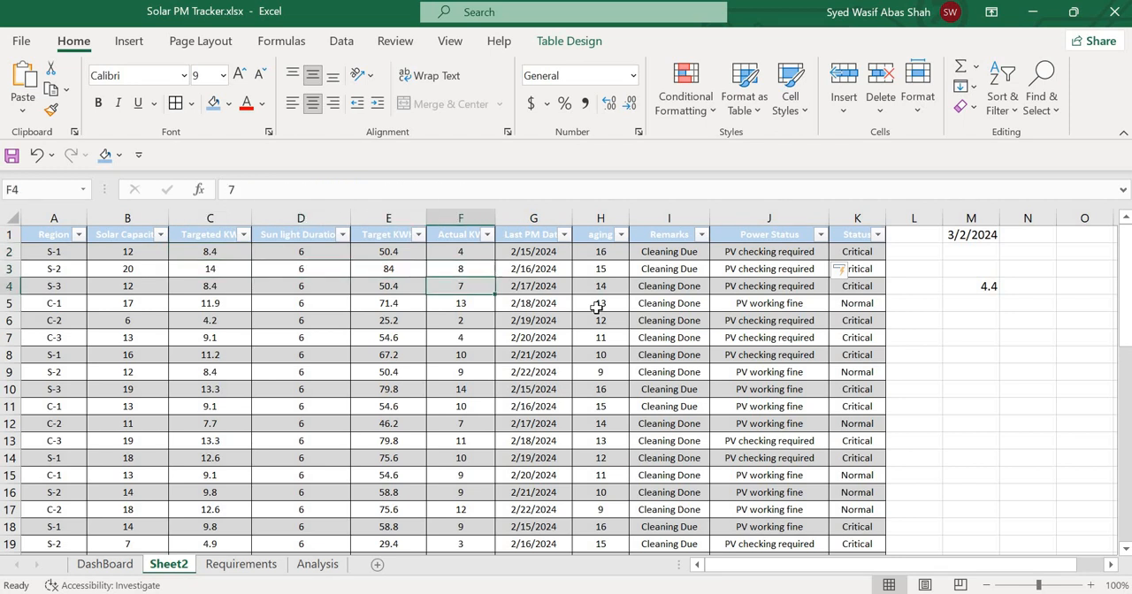
{"action": "key", "text": "Down"}
{"action": "key", "text": "Left"}
{"action": "key", "text": "Left"}
{"action": "key", "text": "Left"}
{"action": "key", "text": "Left"}
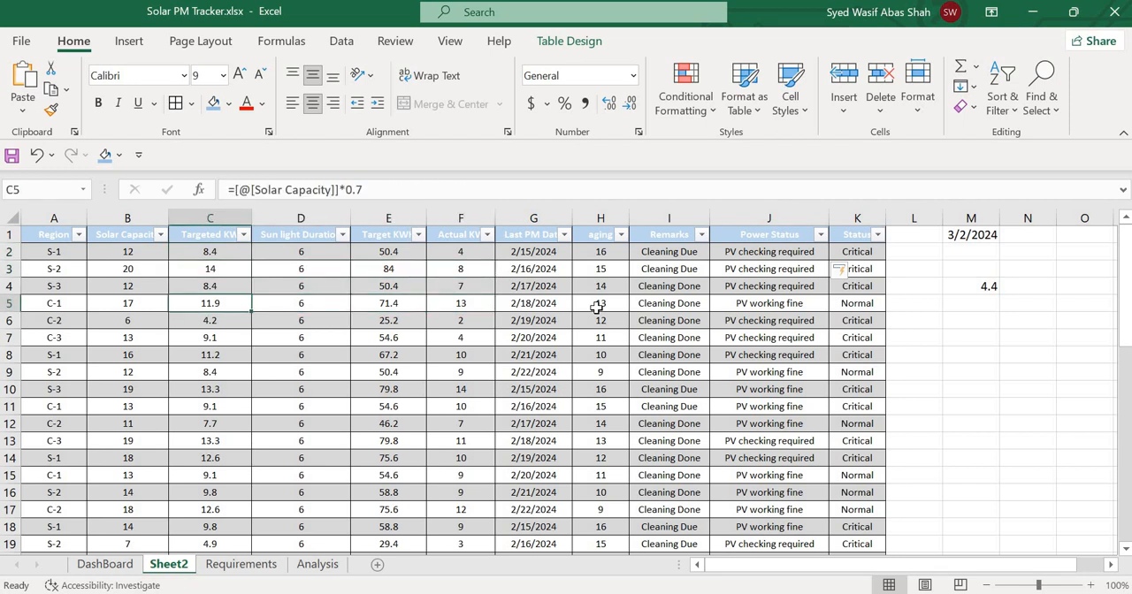
{"action": "key", "text": "Right"}
{"action": "key", "text": "Right"}
{"action": "key", "text": "Right"}
{"action": "key", "text": "Right"}
{"action": "key", "text": "Right"}
{"action": "key", "text": "Right"}
{"action": "key", "text": "Right"}
{"action": "key", "text": "Right"}
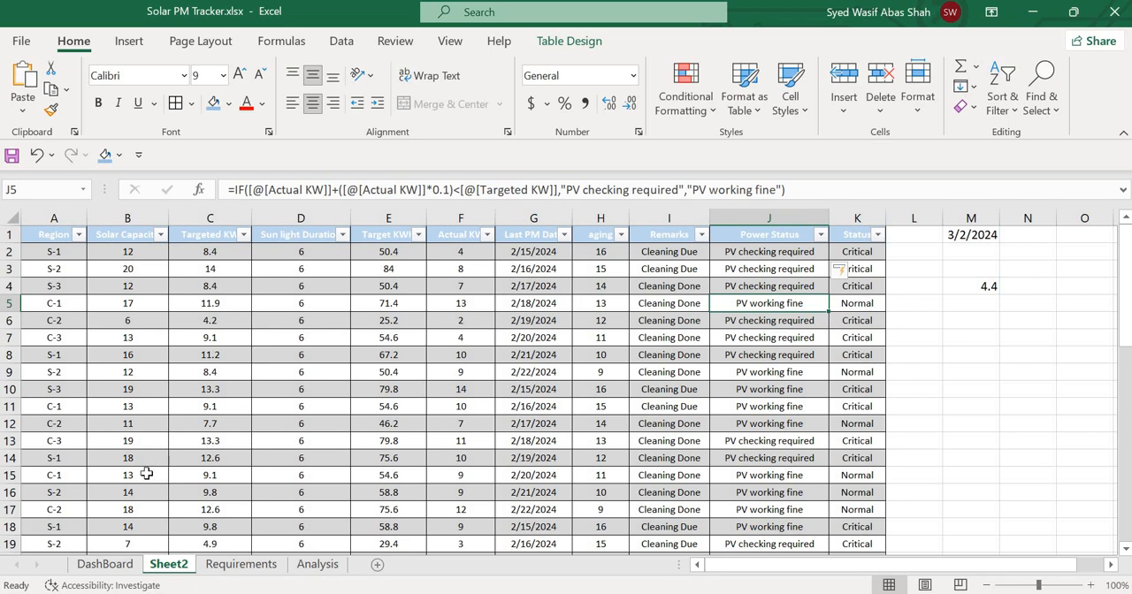
Read and highlight the solar panel checking condition on the Requirements sheet, and return to Sheet2.
{"action": "left_click", "coordinate": [232, 564]}
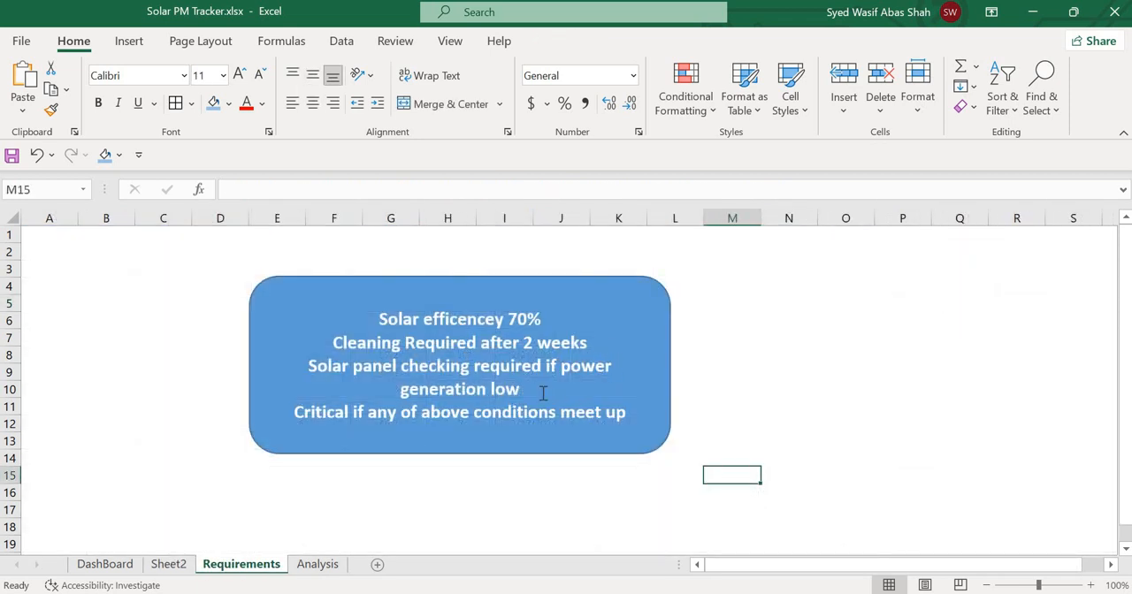
{"action": "left_click_drag", "start_coordinate": [500, 376], "coordinate": [524, 389]}
{"action": "left_click_drag", "start_coordinate": [347, 358], "coordinate": [315, 372]}
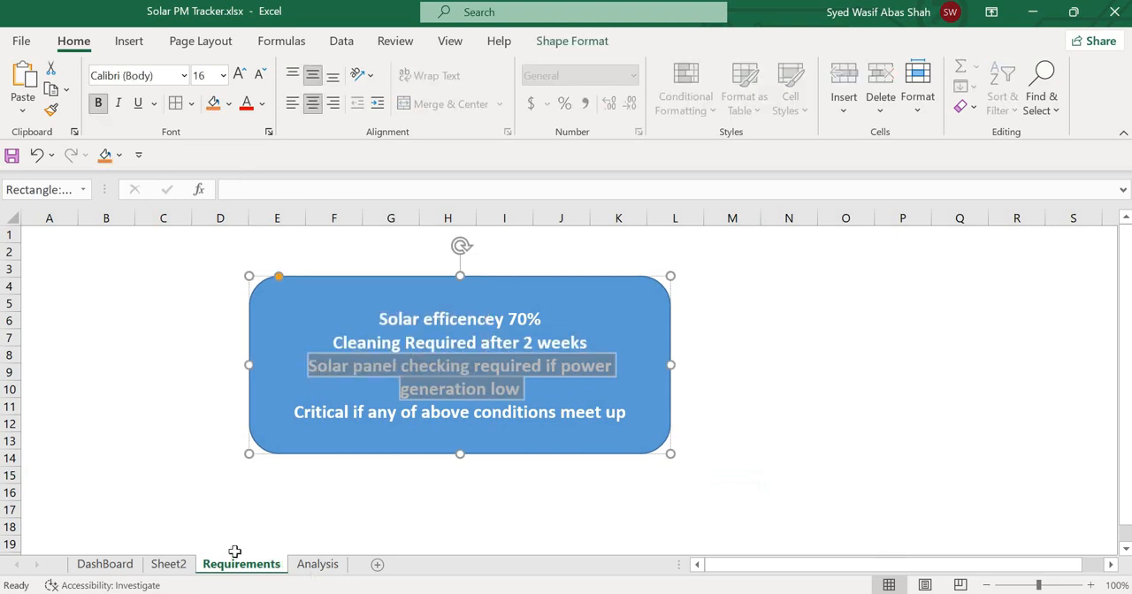
{"action": "left_click", "coordinate": [168, 564]}
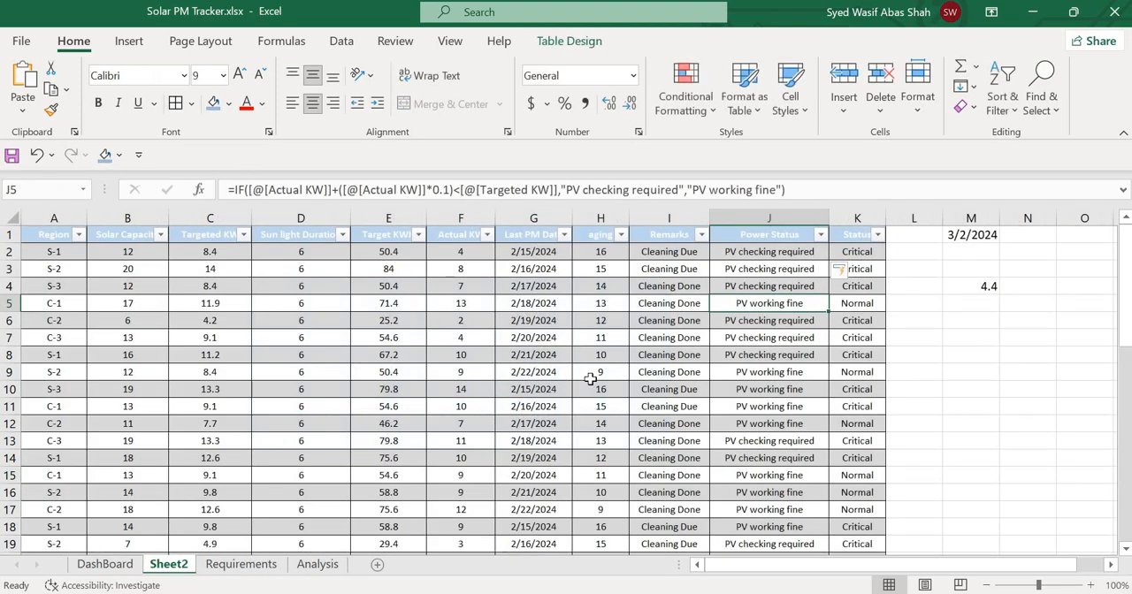
Select the first Status formula in K2 and widen the Status column to fit its contents.
{"action": "key", "text": "Up"}
{"action": "key", "text": "Up"}
{"action": "key", "text": "Up"}
{"action": "key", "text": "Right"}
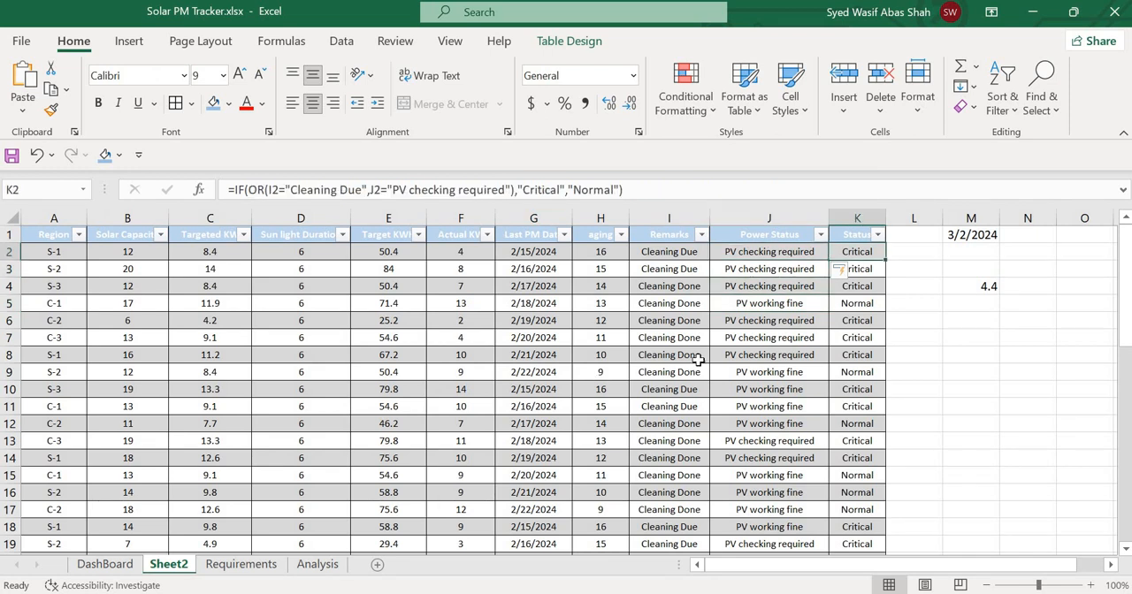
{"action": "double_click", "coordinate": [886, 218]}
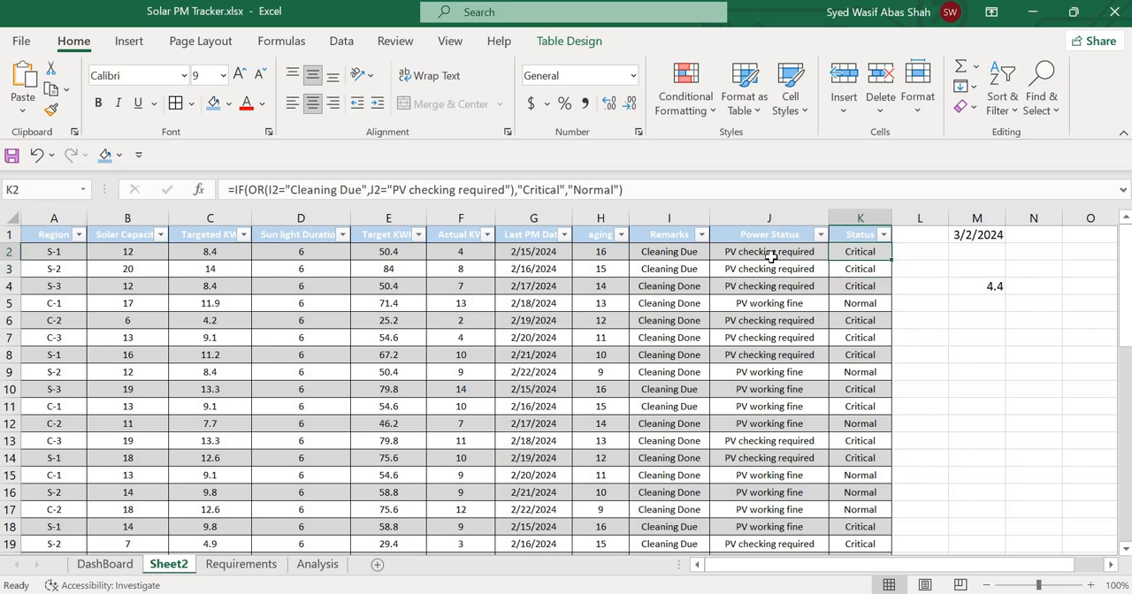
Review the K2 Status formula that combines the Remarks and Power Status conditions with OR, leaving it as it is.
{"action": "left_click", "coordinate": [637, 190]}
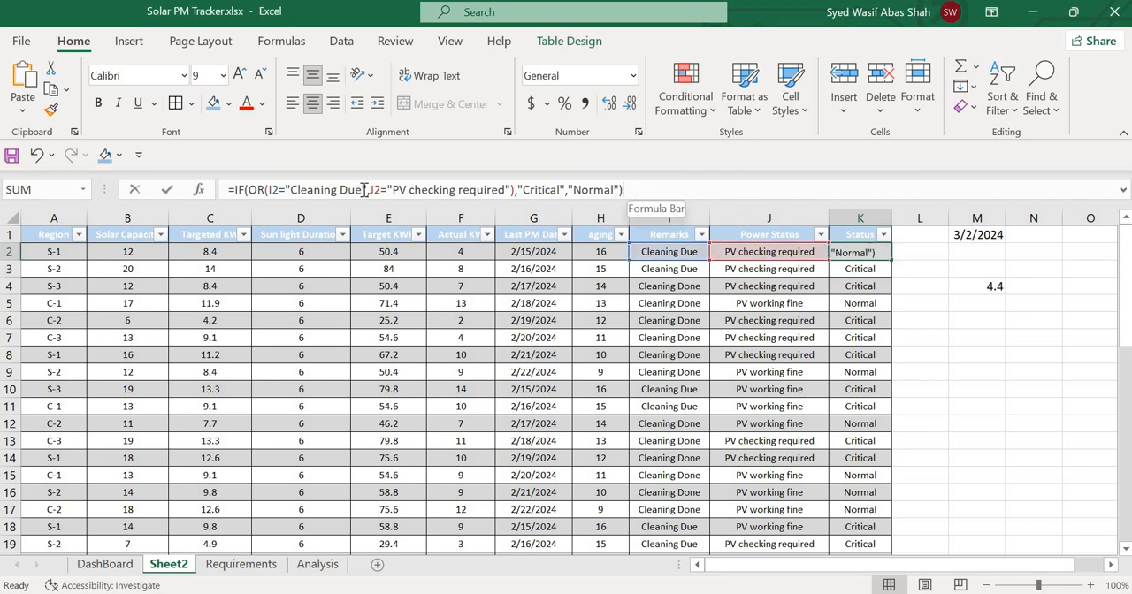
{"action": "left_click_drag", "start_coordinate": [625, 189], "coordinate": [230, 193]}
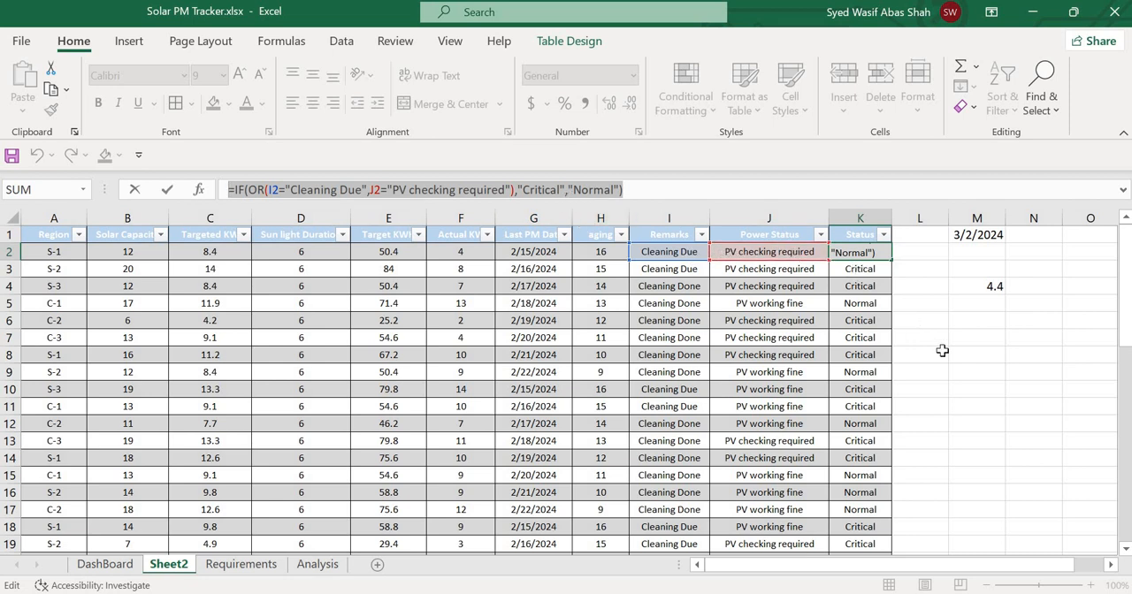
{"action": "key", "text": "Return"}
{"action": "key", "text": "Up"}
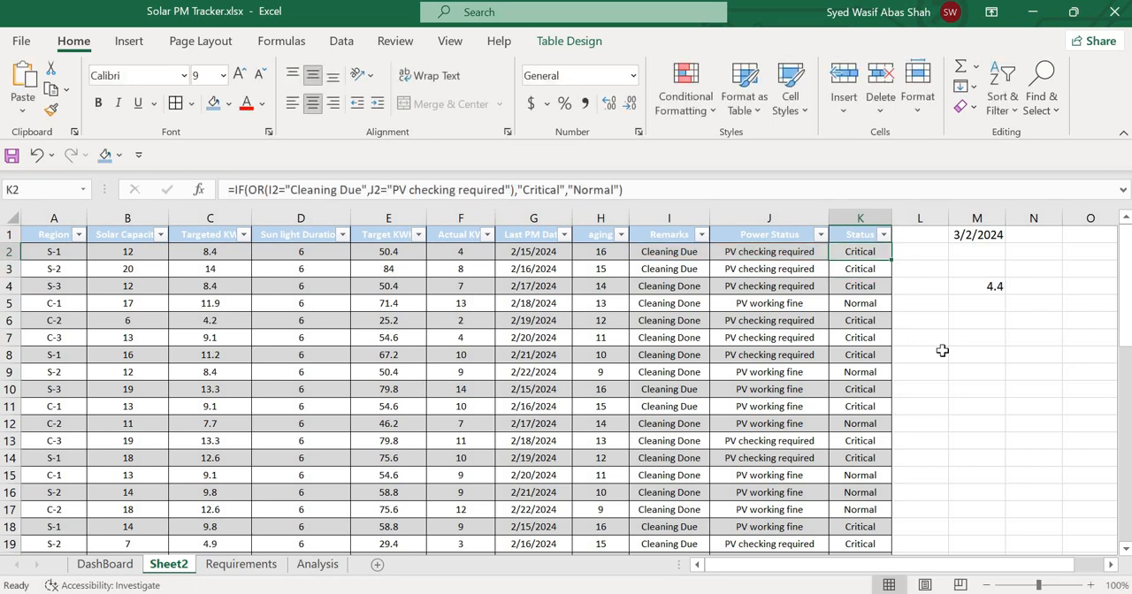
Look through the tracker table on Sheet2 and the regional summary and pivot tables on the Analysis sheet.
{"action": "key", "text": "Page_Down"}
{"action": "key", "text": "Page_Down"}
{"action": "scroll", "coordinate": [943, 350], "scroll_direction": "down", "scroll_amount": 3}
{"action": "key", "text": "Page_Up"}
{"action": "key", "text": "Page_Up"}
{"action": "left_click", "coordinate": [316, 564]}
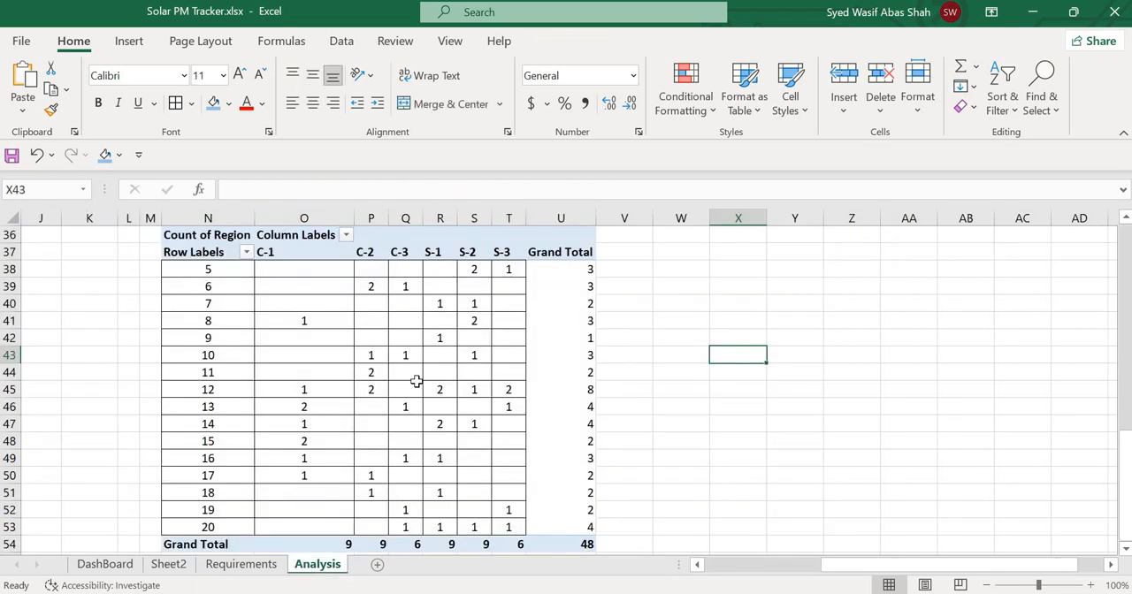
{"action": "left_click", "coordinate": [171, 566]}
{"action": "left_click", "coordinate": [312, 565]}
{"action": "scroll", "coordinate": [442, 379], "scroll_direction": "left", "scroll_amount": 4}
{"action": "scroll", "coordinate": [441, 379], "scroll_direction": "down", "scroll_amount": 5}
{"action": "scroll", "coordinate": [441, 378], "scroll_direction": "up", "scroll_amount": 16}
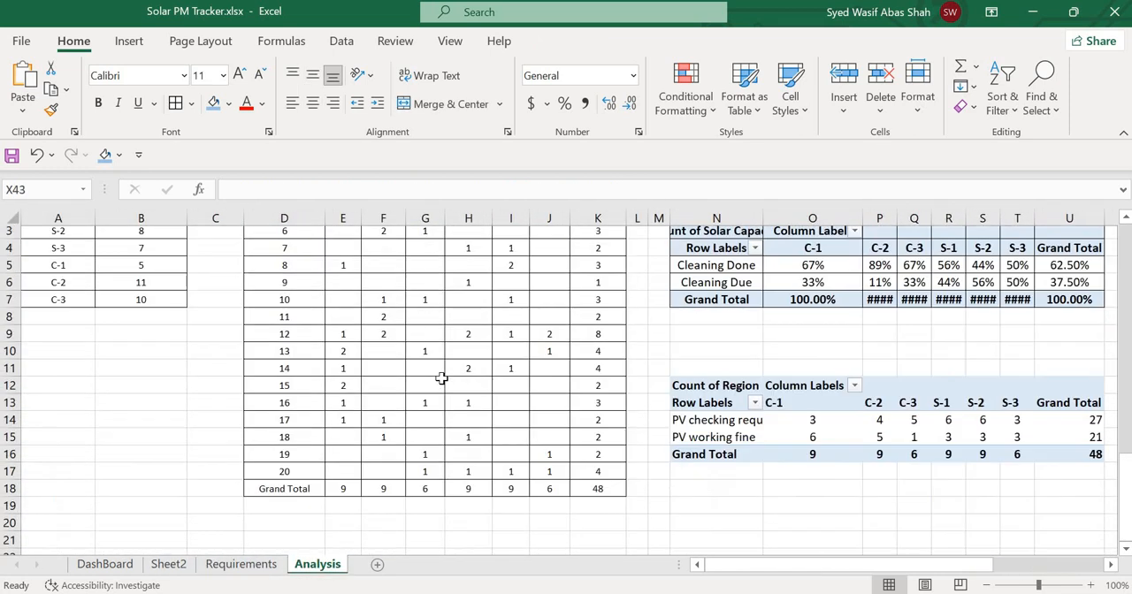
{"action": "scroll", "coordinate": [441, 378], "scroll_direction": "up", "scroll_amount": 1}
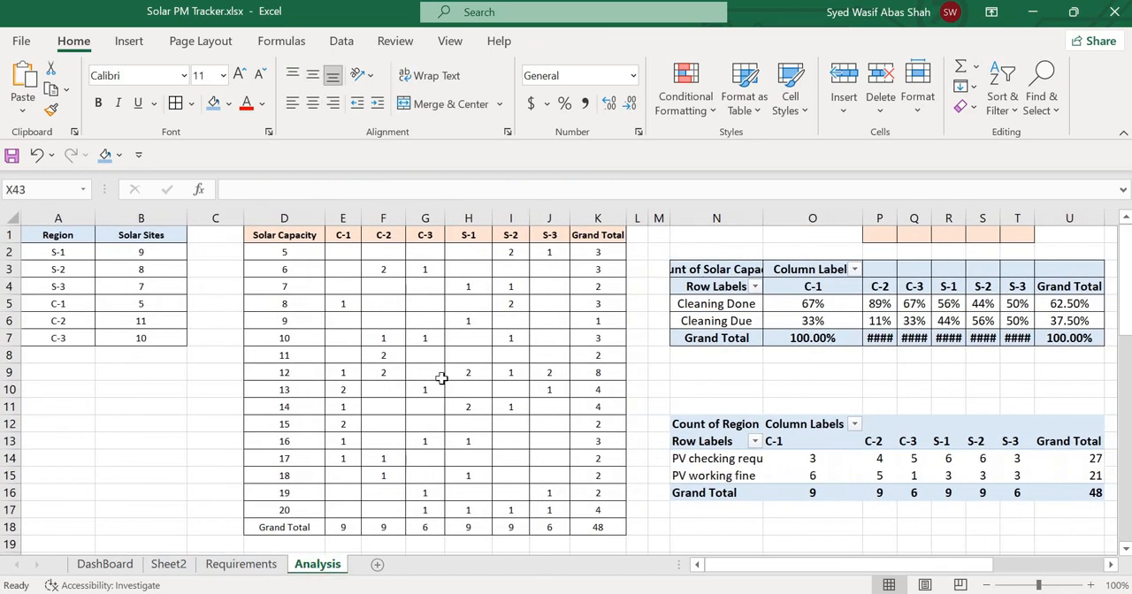
Examine the Solar Panel Status and Total Solar Install charts on the DashBoard sheet and compare them with the Analysis tables.
{"action": "left_click", "coordinate": [104, 564]}
{"action": "scroll", "coordinate": [392, 423], "scroll_direction": "down", "scroll_amount": 10}
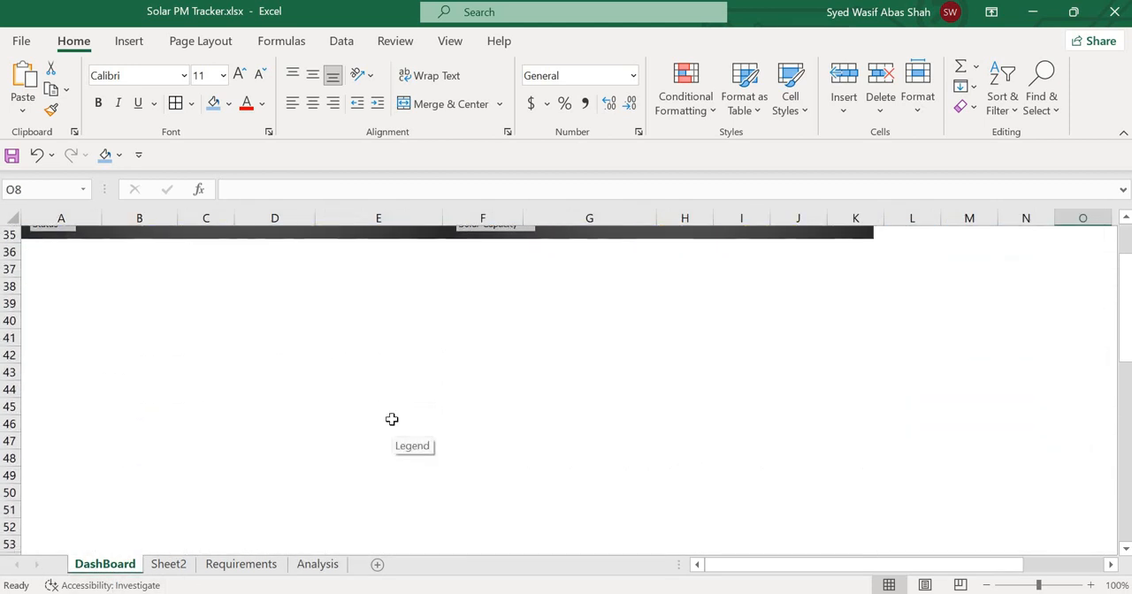
{"action": "scroll", "coordinate": [392, 423], "scroll_direction": "up", "scroll_amount": 5}
{"action": "scroll", "coordinate": [391, 425], "scroll_direction": "down", "scroll_amount": 1}
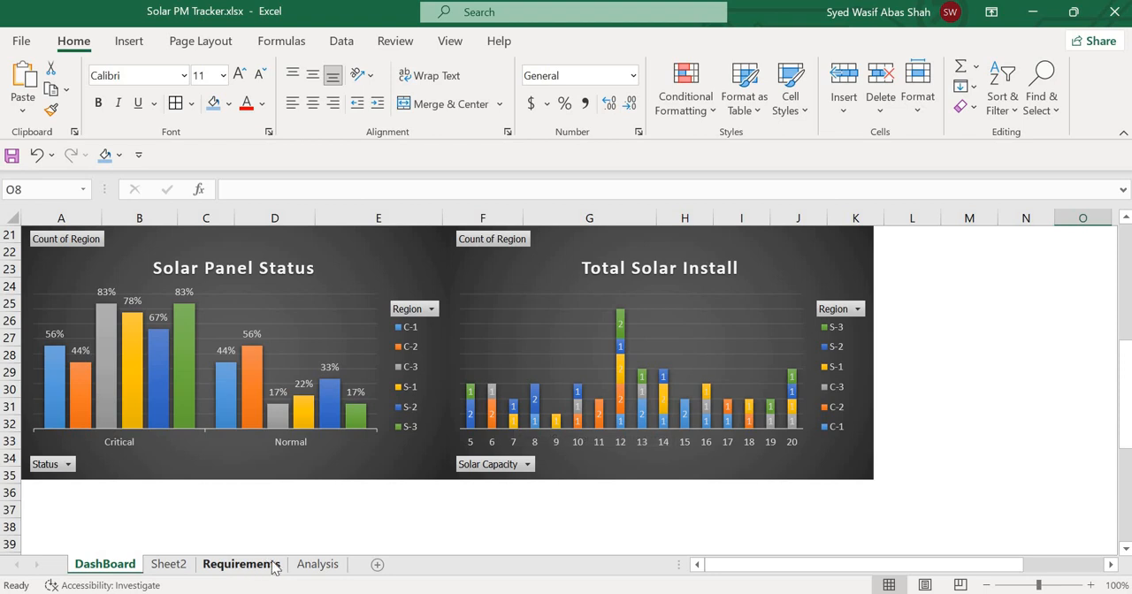
{"action": "left_click", "coordinate": [314, 565]}
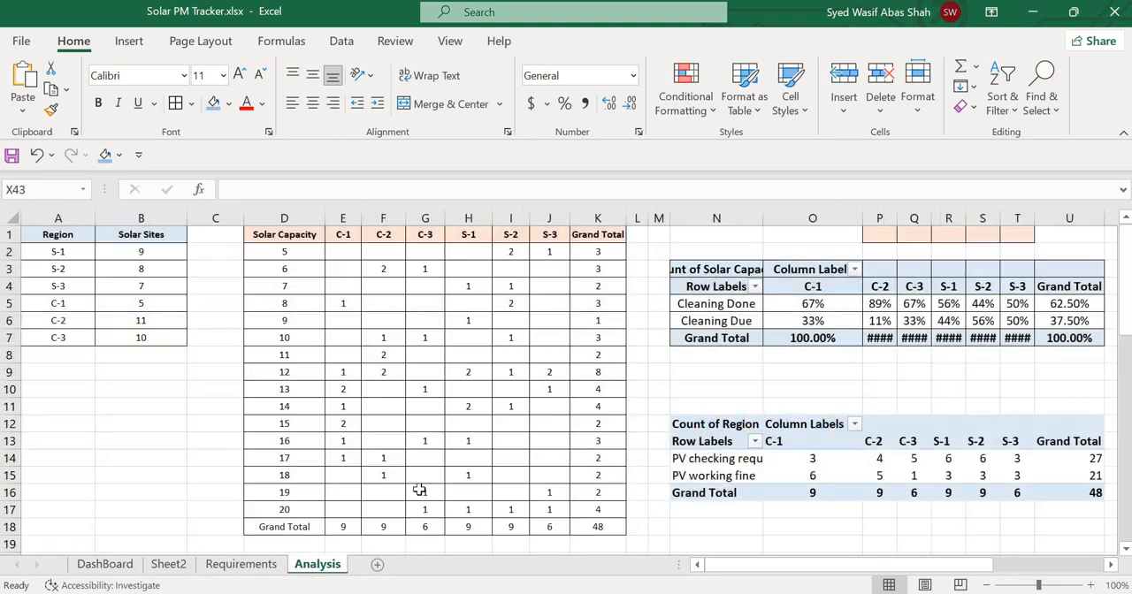
{"action": "left_click", "coordinate": [164, 565]}
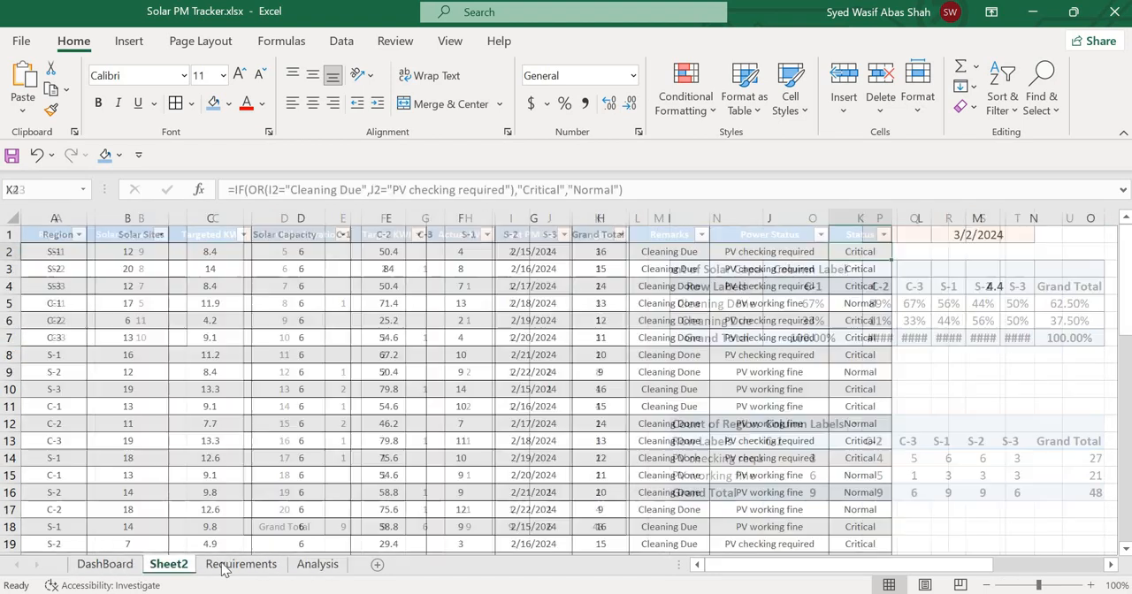
{"action": "left_click", "coordinate": [308, 566]}
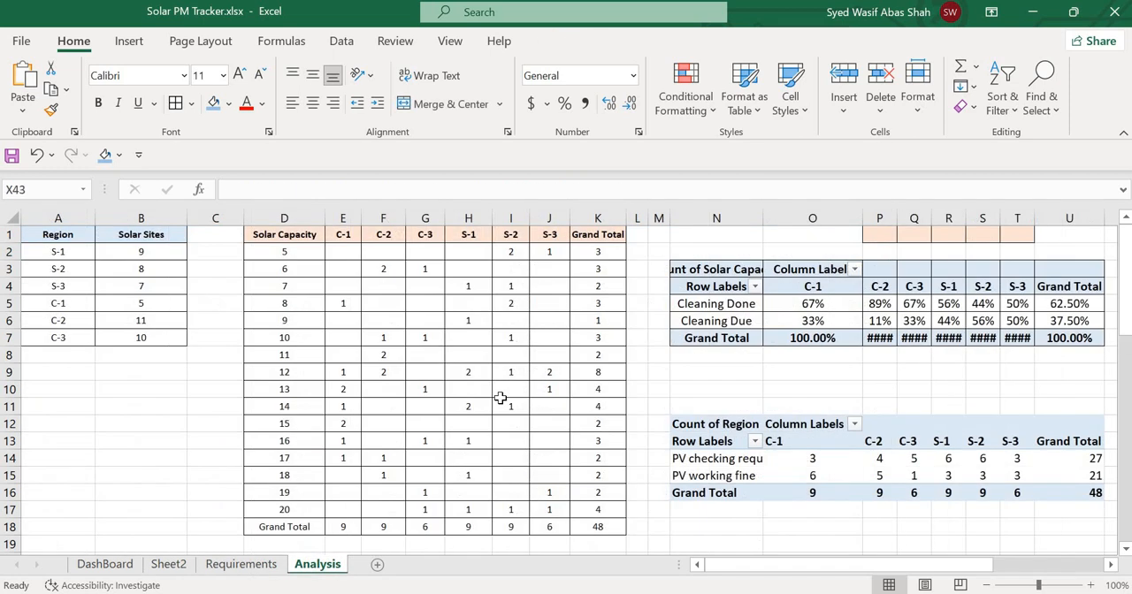
Create a PivotTable from Table1 on Sheet2 and place it on the existing Analysis sheet at cell A73.
{"action": "left_click", "coordinate": [182, 567]}
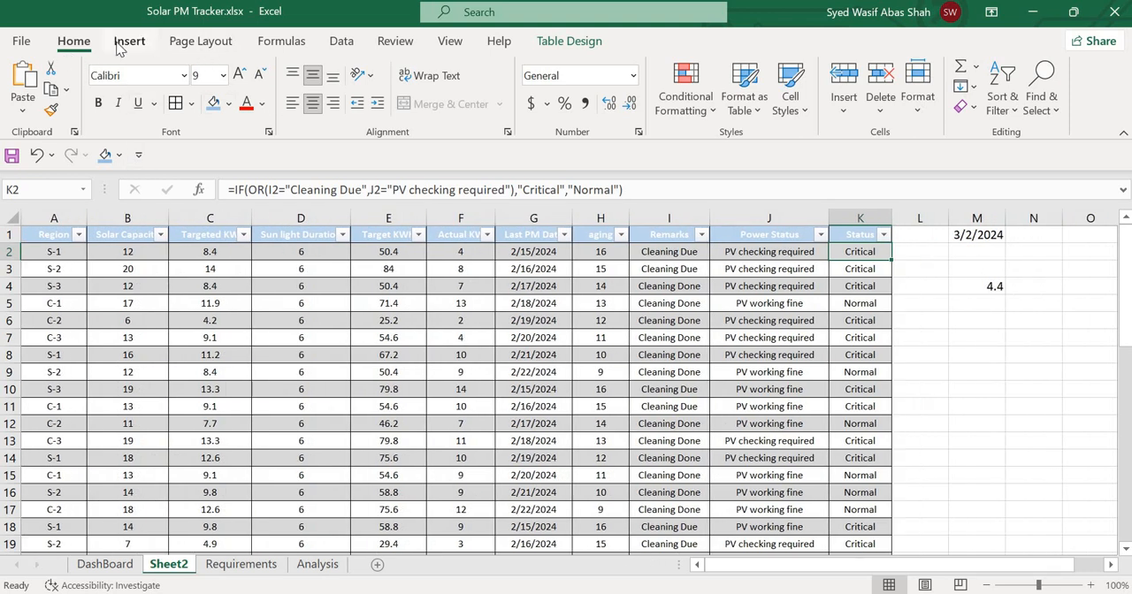
{"action": "left_click", "coordinate": [129, 42]}
{"action": "left_click", "coordinate": [36, 88]}
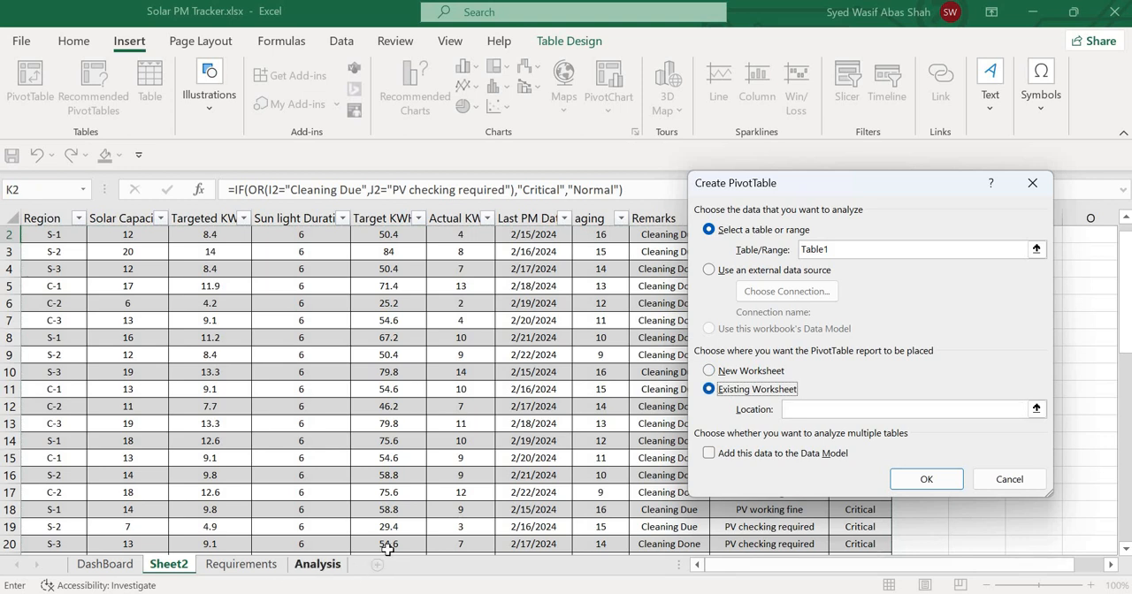
{"action": "left_click", "coordinate": [317, 565]}
{"action": "scroll", "coordinate": [390, 485], "scroll_direction": "down", "scroll_amount": 20}
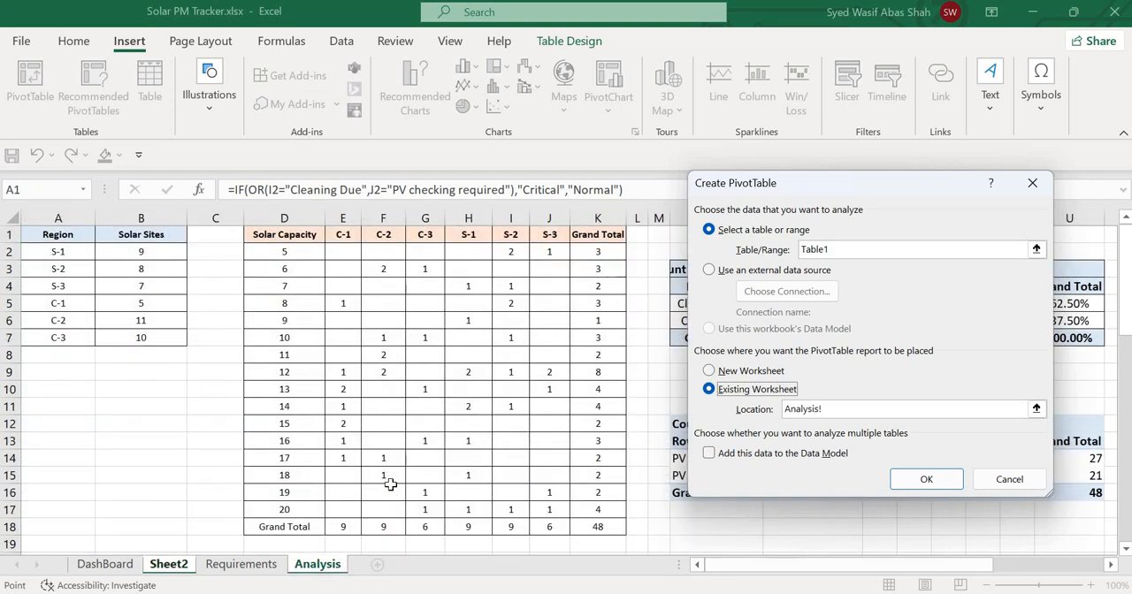
{"action": "scroll", "coordinate": [91, 417], "scroll_direction": "up", "scroll_amount": 1}
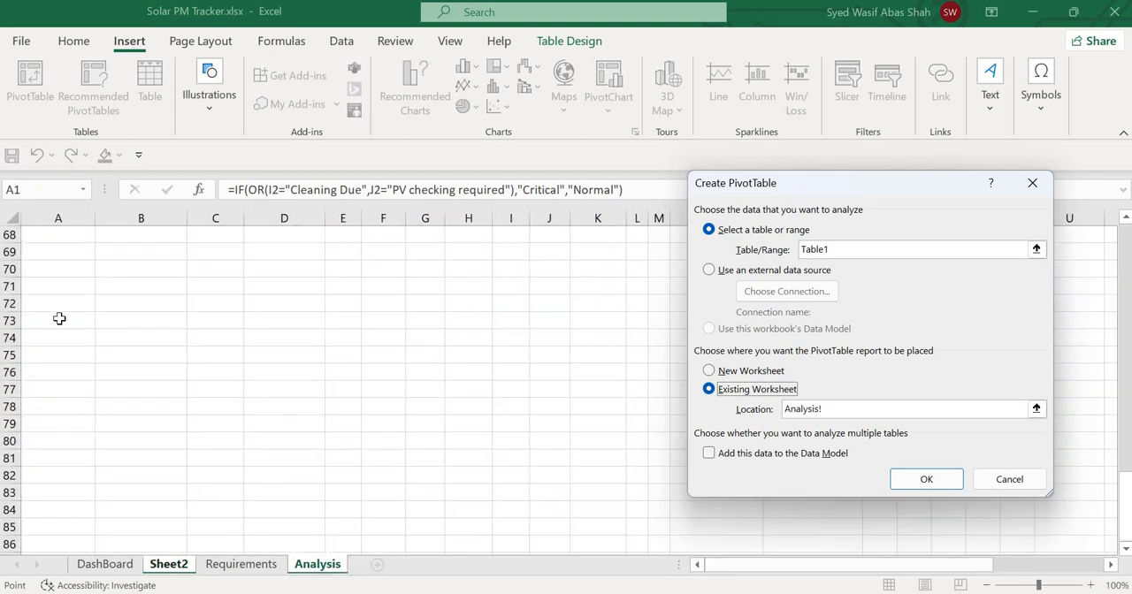
{"action": "left_click", "coordinate": [59, 321]}
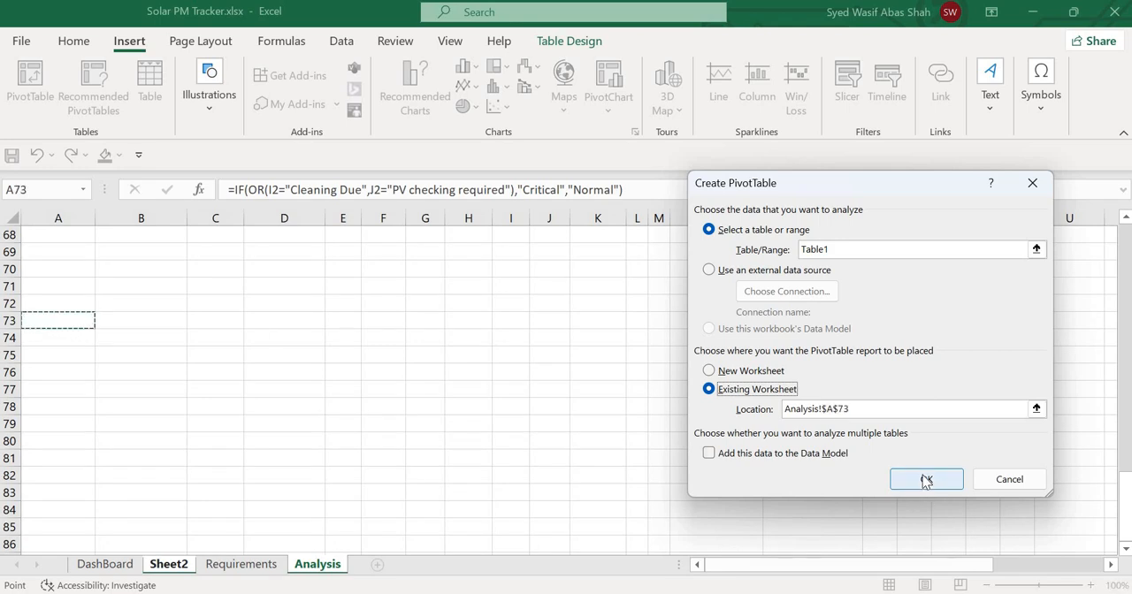
{"action": "left_click", "coordinate": [926, 480]}
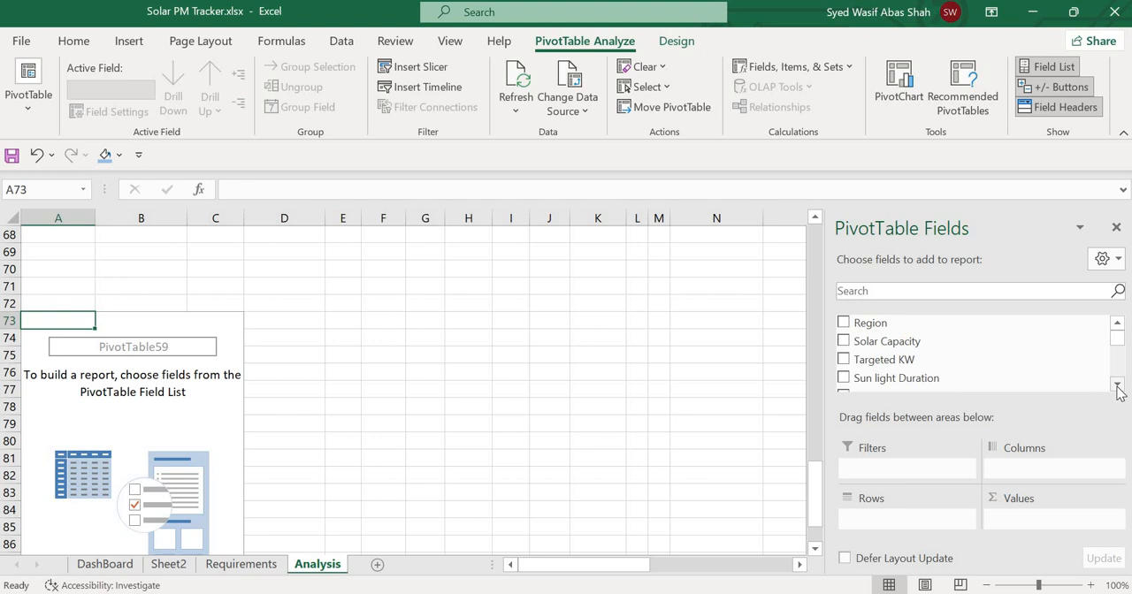
Lay out the PivotTable with Region as columns, Solar Capacity as rows and Count of Region as values.
{"action": "left_click_drag", "start_coordinate": [910, 322], "coordinate": [1034, 465]}
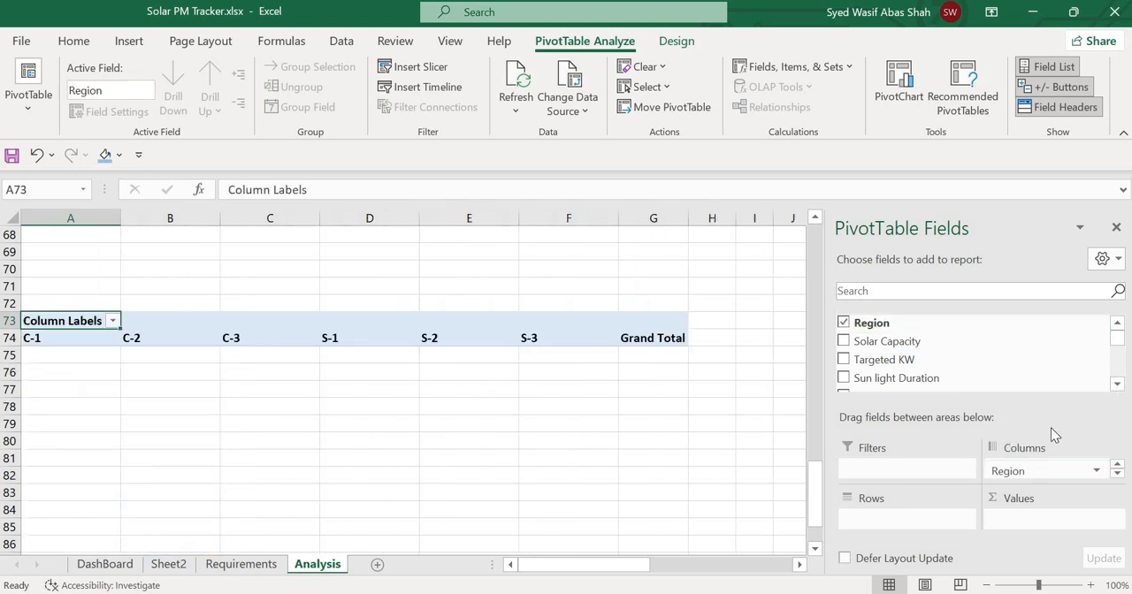
{"action": "left_click_drag", "start_coordinate": [891, 346], "coordinate": [890, 518]}
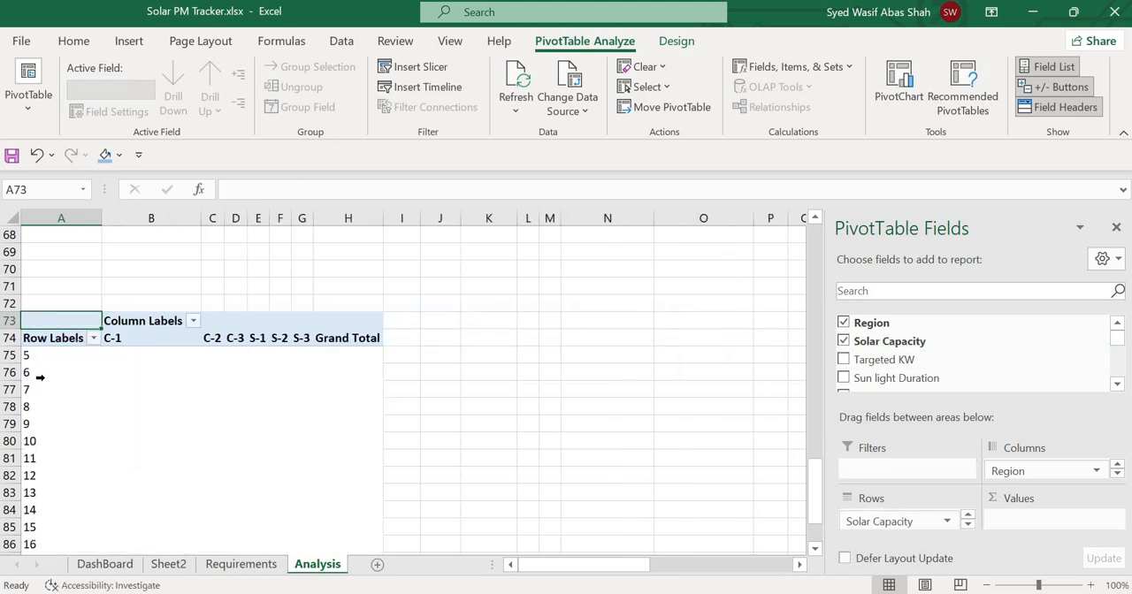
{"action": "scroll", "coordinate": [40, 377], "scroll_direction": "down", "scroll_amount": 3}
{"action": "scroll", "coordinate": [40, 377], "scroll_direction": "up", "scroll_amount": 2}
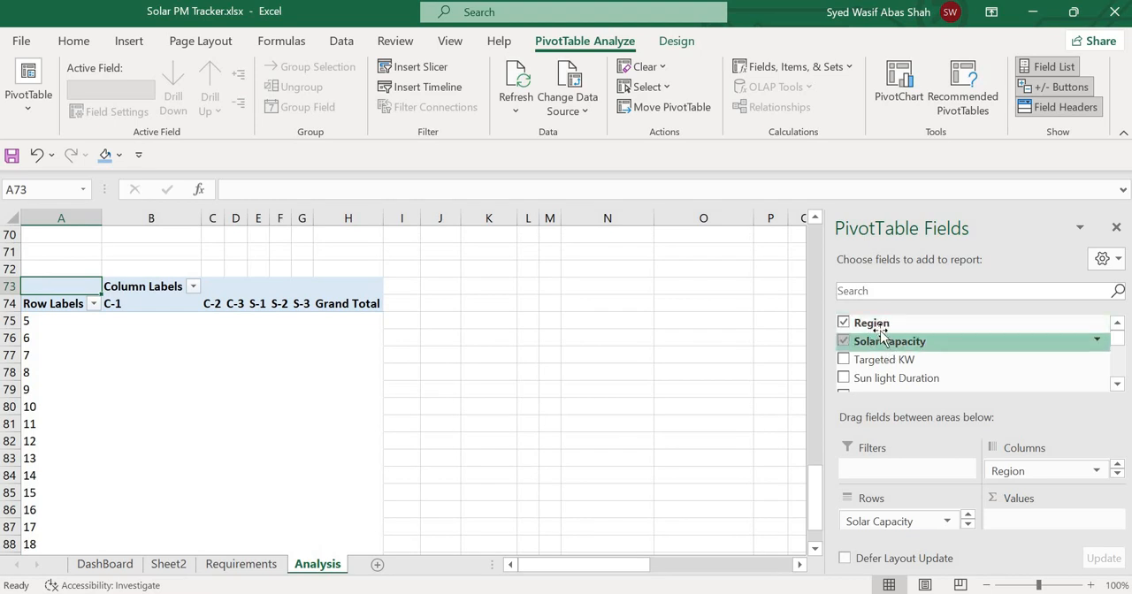
{"action": "left_click_drag", "start_coordinate": [881, 332], "coordinate": [1036, 522]}
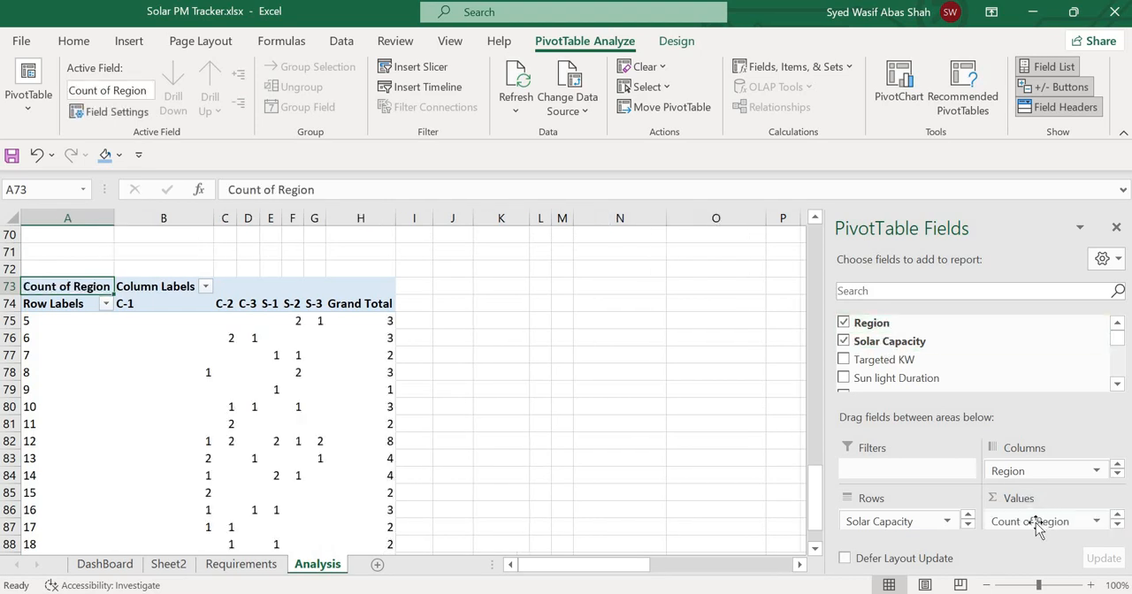
Insert a Stacked Column PivotChart from the new PivotTable's range A74:G90, leaving the grand totals out of the selection.
{"action": "left_click", "coordinate": [537, 375]}
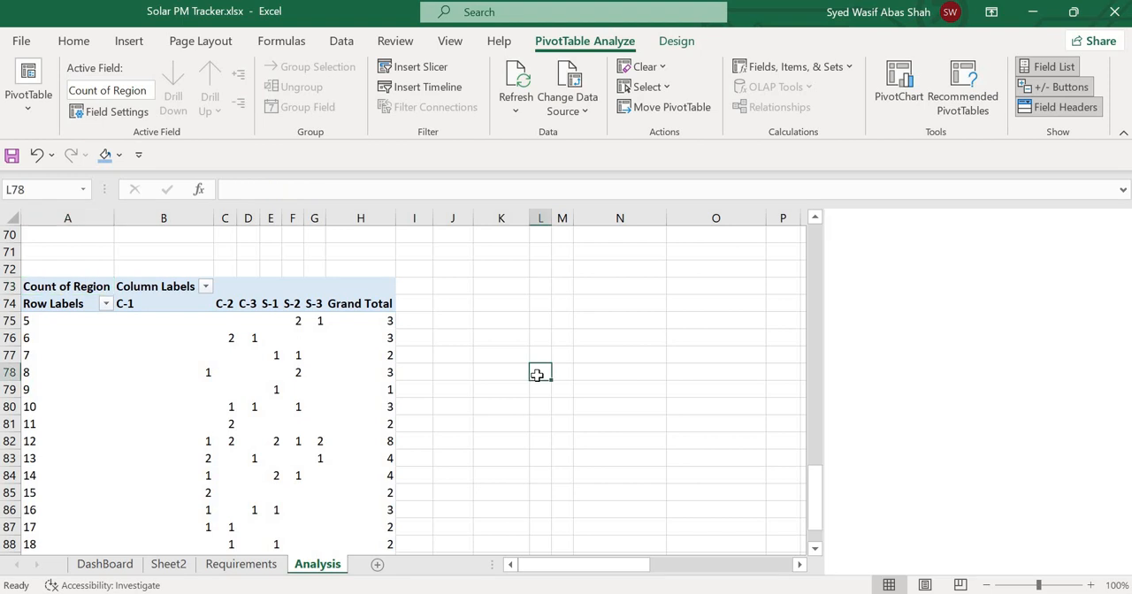
{"action": "key", "text": "Left"}
{"action": "key", "text": "Left"}
{"action": "key", "text": "Left"}
{"action": "key", "text": "Left"}
{"action": "key", "text": "Left"}
{"action": "key", "text": "Left"}
{"action": "key", "text": "Up"}
{"action": "key", "text": "Up"}
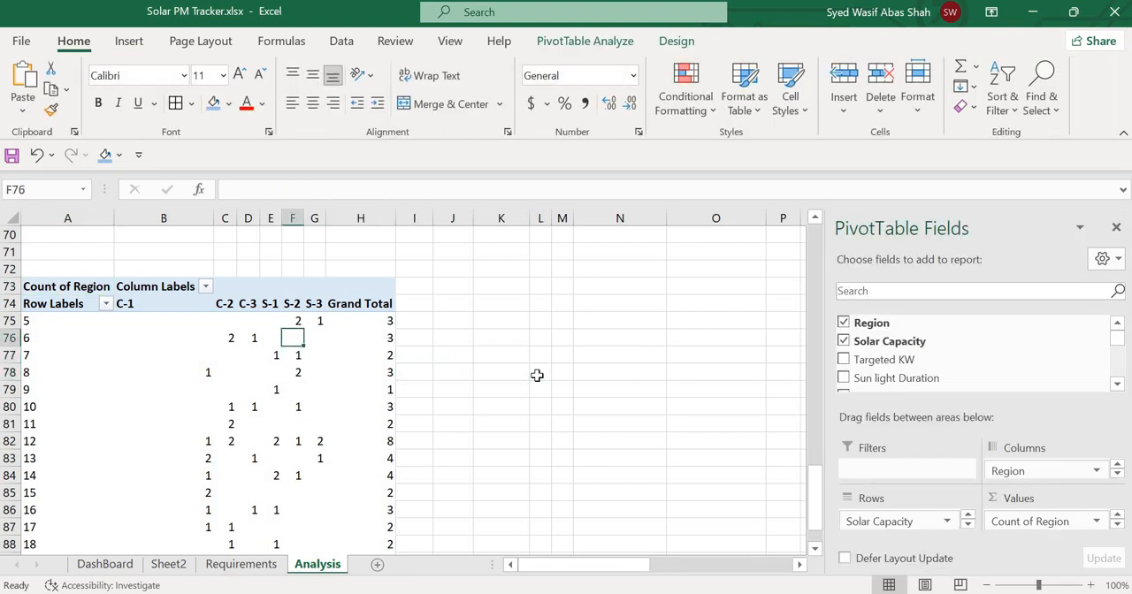
{"action": "key", "text": "Left"}
{"action": "key", "text": "Left"}
{"action": "key", "text": "Left"}
{"action": "key", "text": "Left"}
{"action": "key", "text": "Left"}
{"action": "key", "text": "Up"}
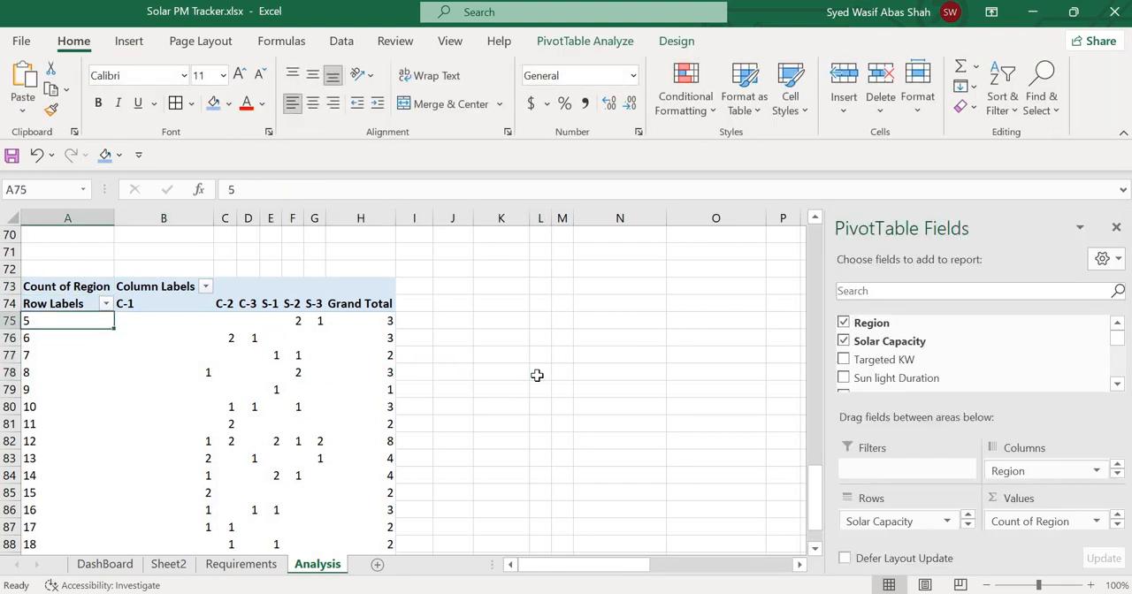
{"action": "key", "text": "Up"}
{"action": "key", "text": "shift+Right"}
{"action": "key", "text": "shift+Right"}
{"action": "key", "text": "shift+Right"}
{"action": "key", "text": "shift+Right"}
{"action": "key", "text": "shift+Right"}
{"action": "key", "text": "shift+Right"}
{"action": "key", "text": "shift+Down"}
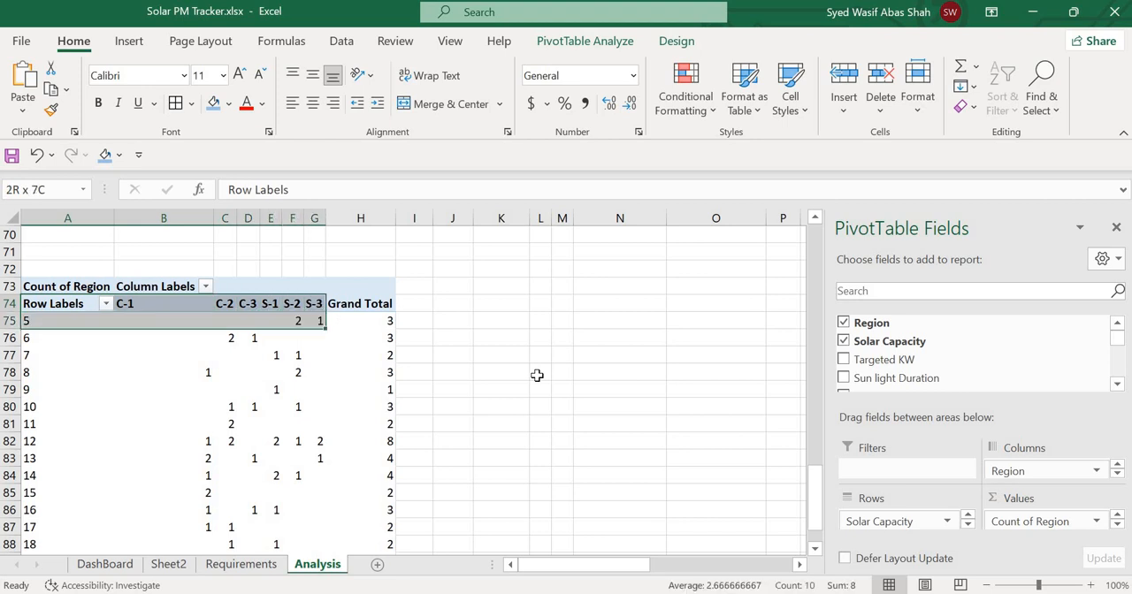
{"action": "key", "text": "shift+Down"}
{"action": "key", "text": "shift+Down"}
{"action": "key", "text": "shift+Down"}
{"action": "key", "text": "shift+Down"}
{"action": "key", "text": "shift+Down"}
{"action": "key", "text": "shift+Down"}
{"action": "key", "text": "shift+Down"}
{"action": "key", "text": "shift+Down"}
{"action": "key", "text": "shift+Down"}
{"action": "key", "text": "shift+Down"}
{"action": "key", "text": "shift+Down"}
{"action": "key", "text": "shift+Down"}
{"action": "key", "text": "shift+Down"}
{"action": "key", "text": "shift+Down"}
{"action": "key", "text": "shift+Down"}
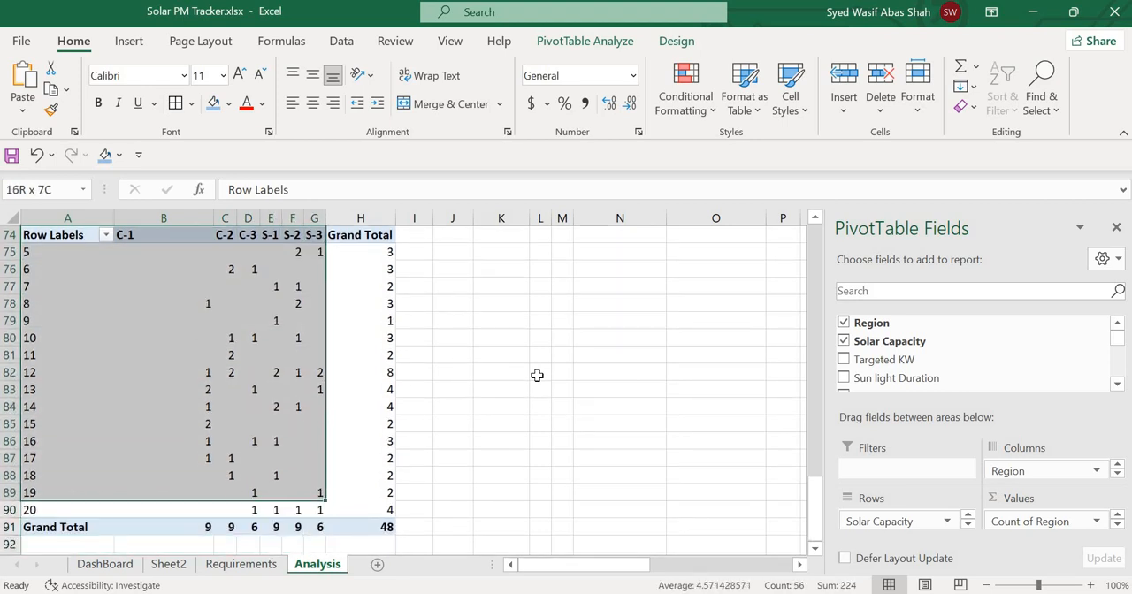
{"action": "left_click", "coordinate": [130, 45]}
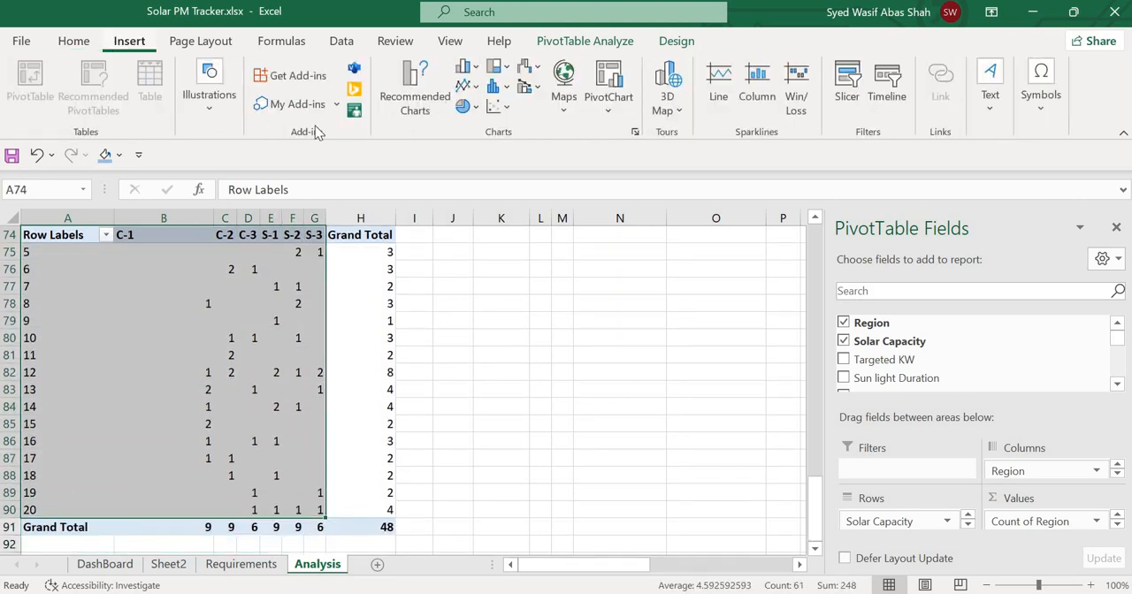
{"action": "left_click", "coordinate": [412, 93]}
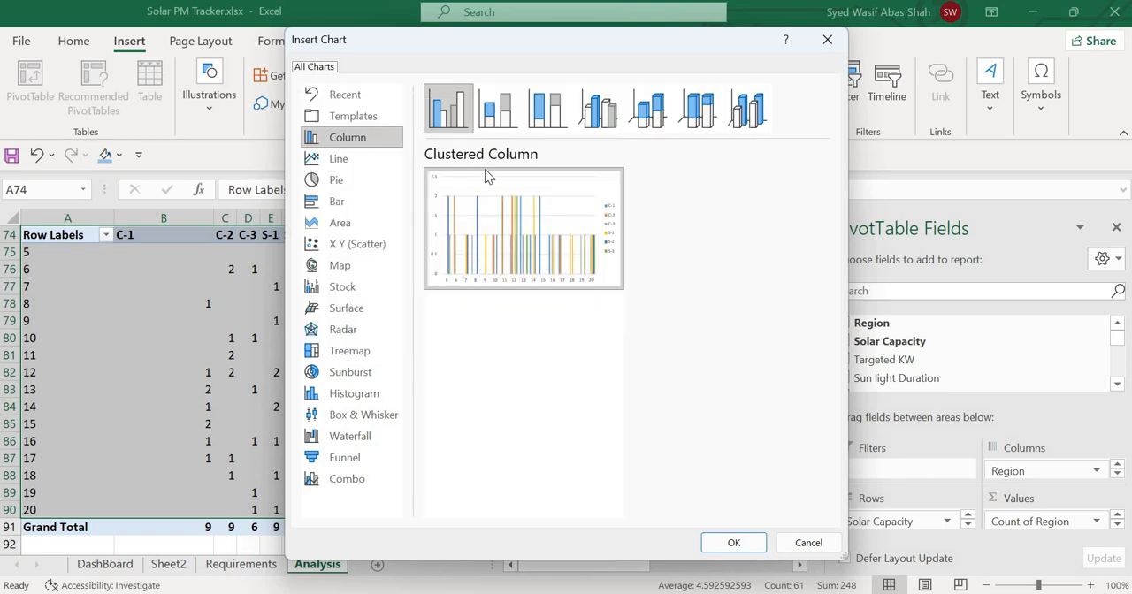
{"action": "left_click", "coordinate": [497, 111]}
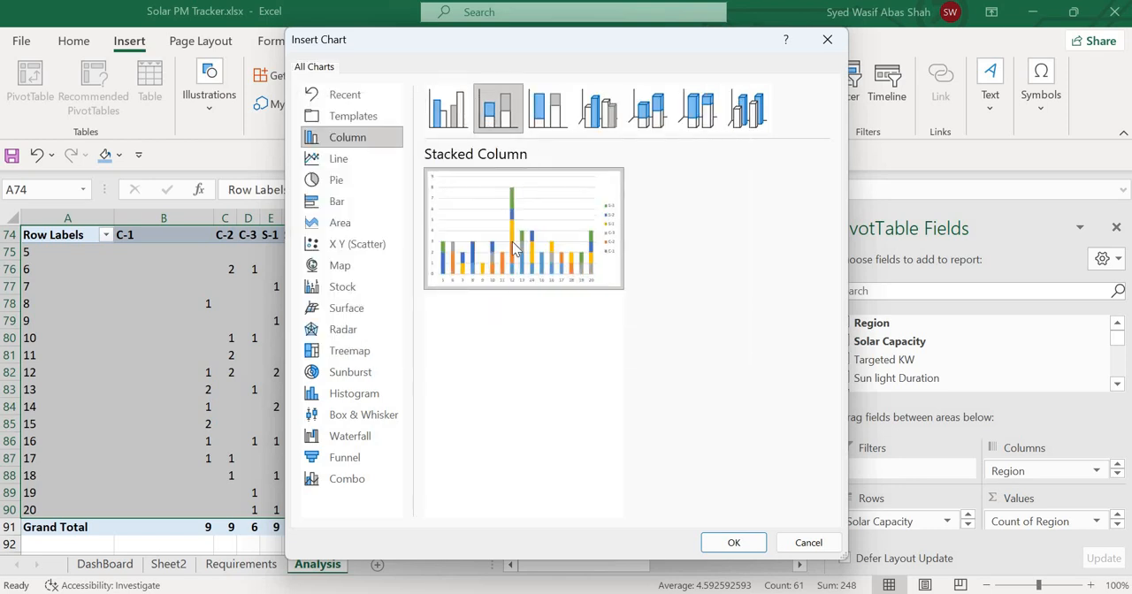
{"action": "mouse_move", "coordinate": [513, 249]}
{"action": "double_click", "coordinate": [519, 283]}
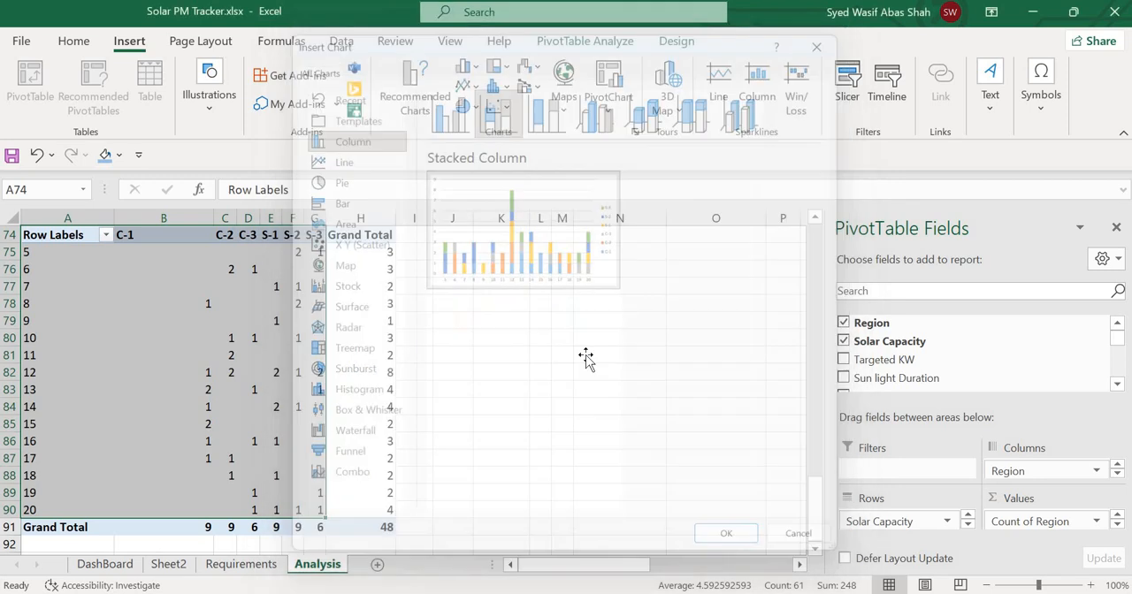
Format the new PivotChart with the dark gradient chart style, showing data labels and hiding the primary vertical axis.
{"action": "left_click", "coordinate": [677, 41]}
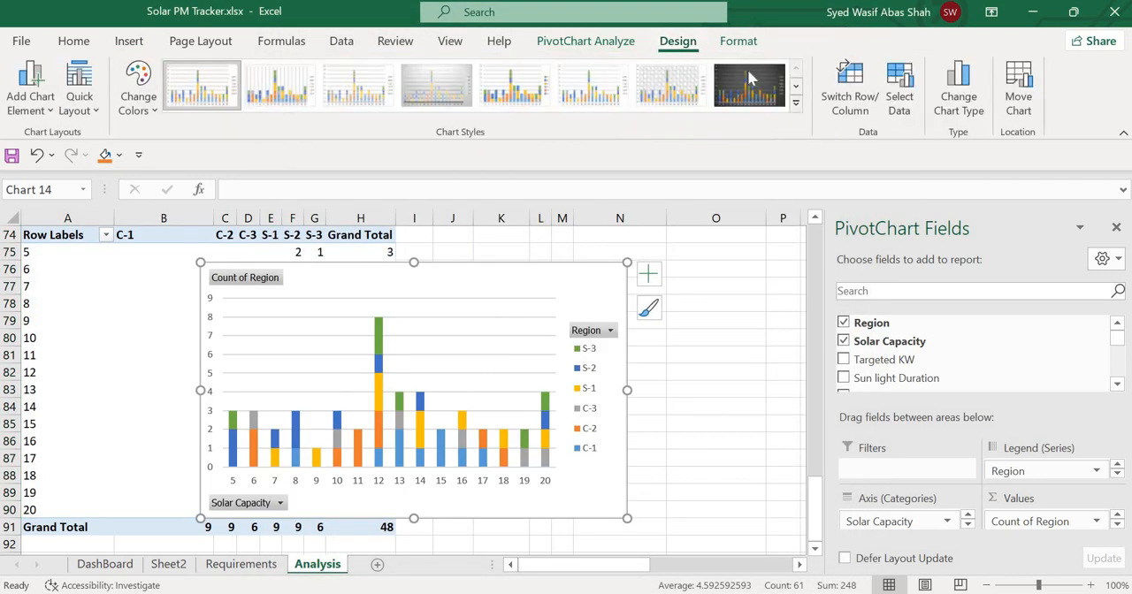
{"action": "left_click", "coordinate": [747, 69]}
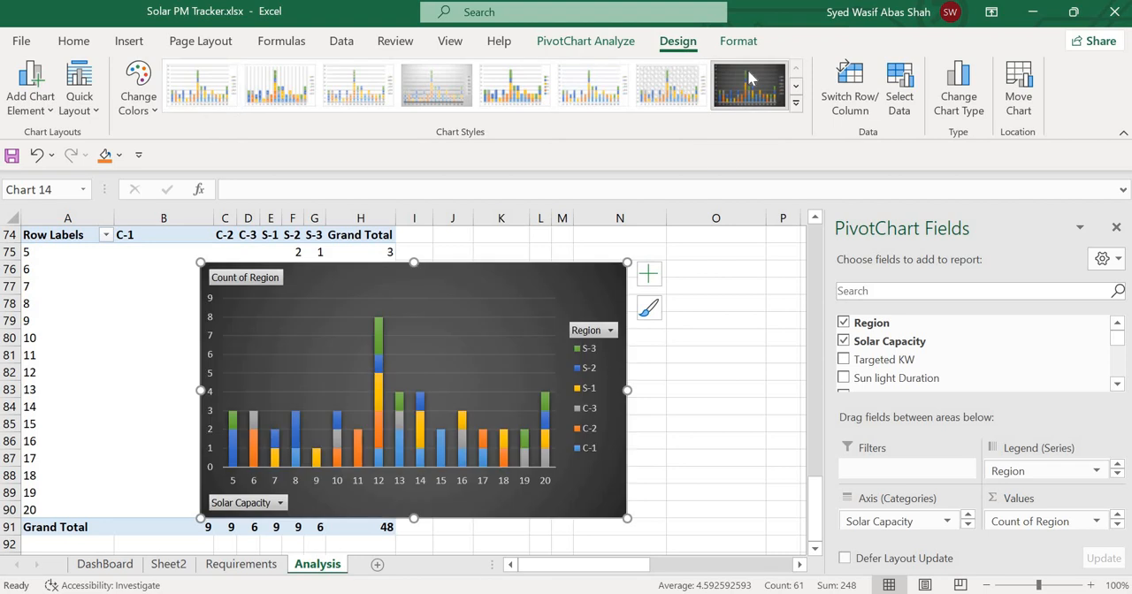
{"action": "left_click", "coordinate": [647, 276]}
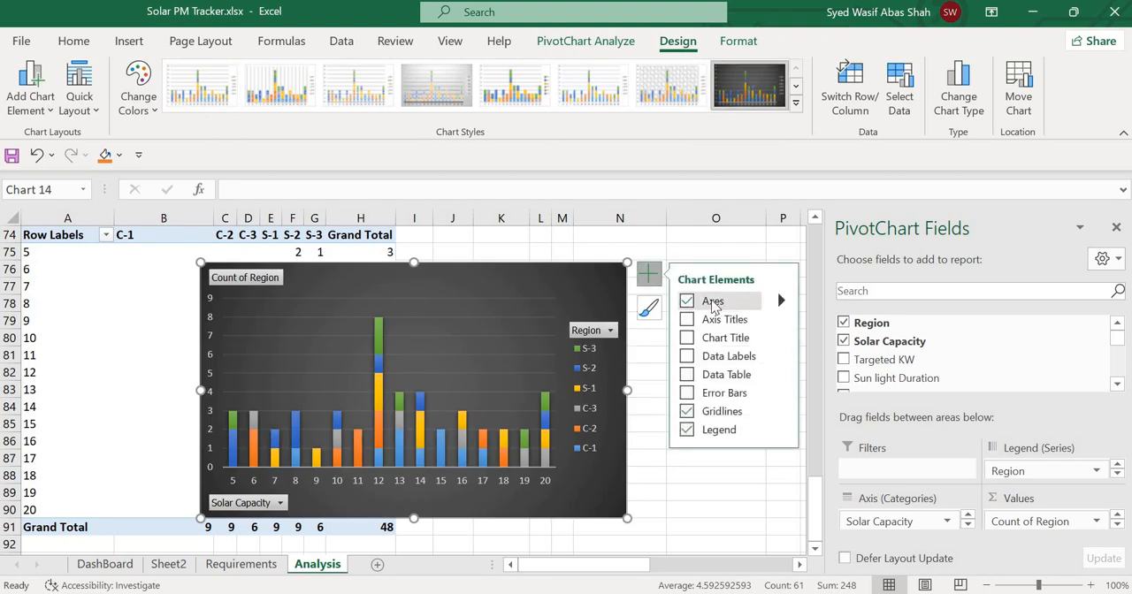
{"action": "left_click", "coordinate": [782, 301]}
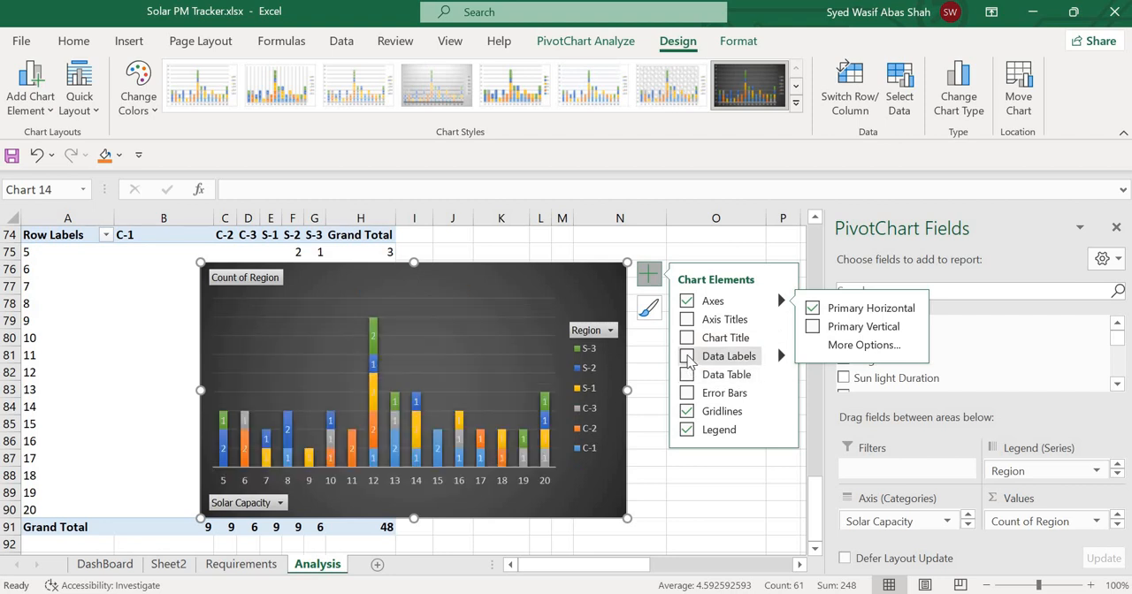
{"action": "left_click", "coordinate": [688, 359]}
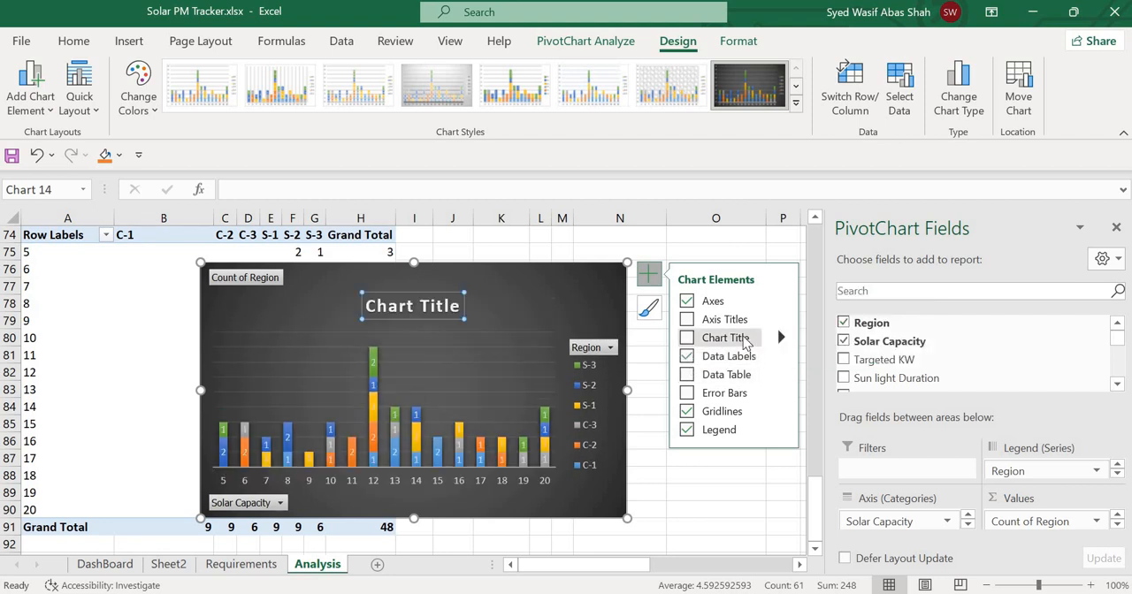
Add a chart title to the PivotChart reading "Total Solar Install".
{"action": "left_click", "coordinate": [688, 337]}
{"action": "left_click", "coordinate": [430, 306]}
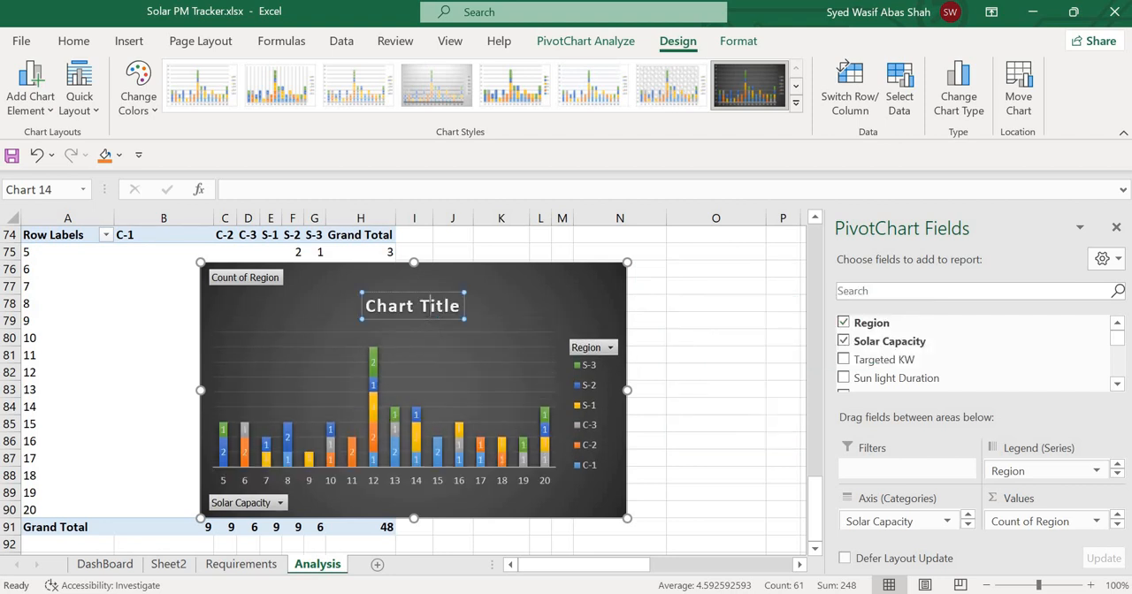
{"action": "key", "text": "BackSpace"}
{"action": "key", "text": "BackSpace"}
{"action": "key", "text": "BackSpace"}
{"action": "key", "text": "BackSpace"}
{"action": "key", "text": "BackSpace"}
{"action": "key", "text": "BackSpace"}
{"action": "key", "text": "BackSpace"}
{"action": "key", "text": "BackSpace"}
{"action": "key", "text": "BackSpace"}
{"action": "key", "text": "BackSpace"}
{"action": "key", "text": "BackSpace"}
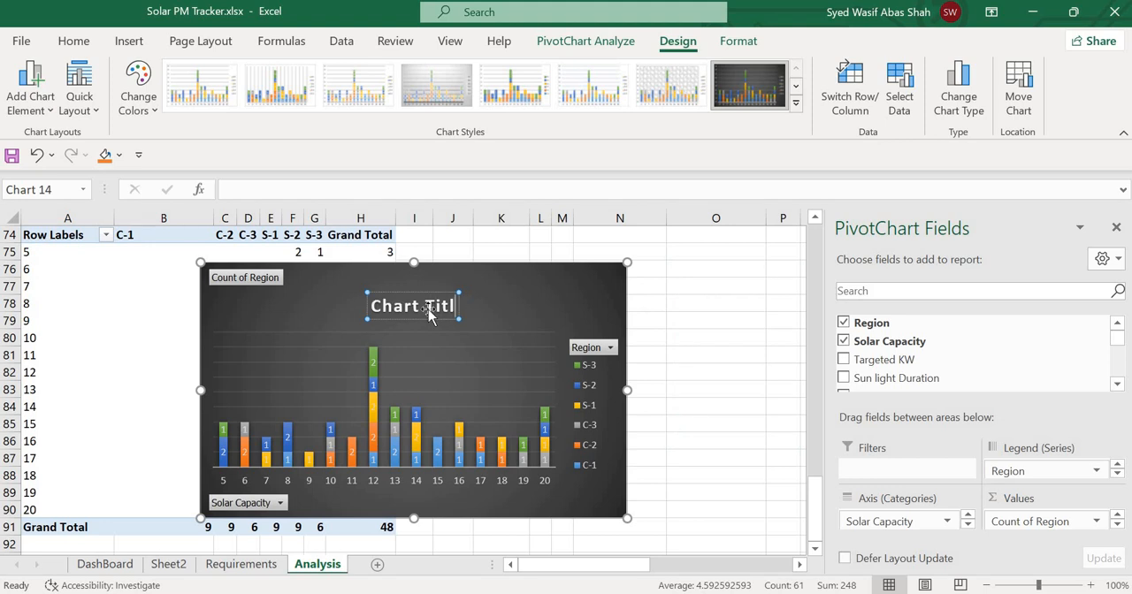
{"action": "type", "text": "Total"}
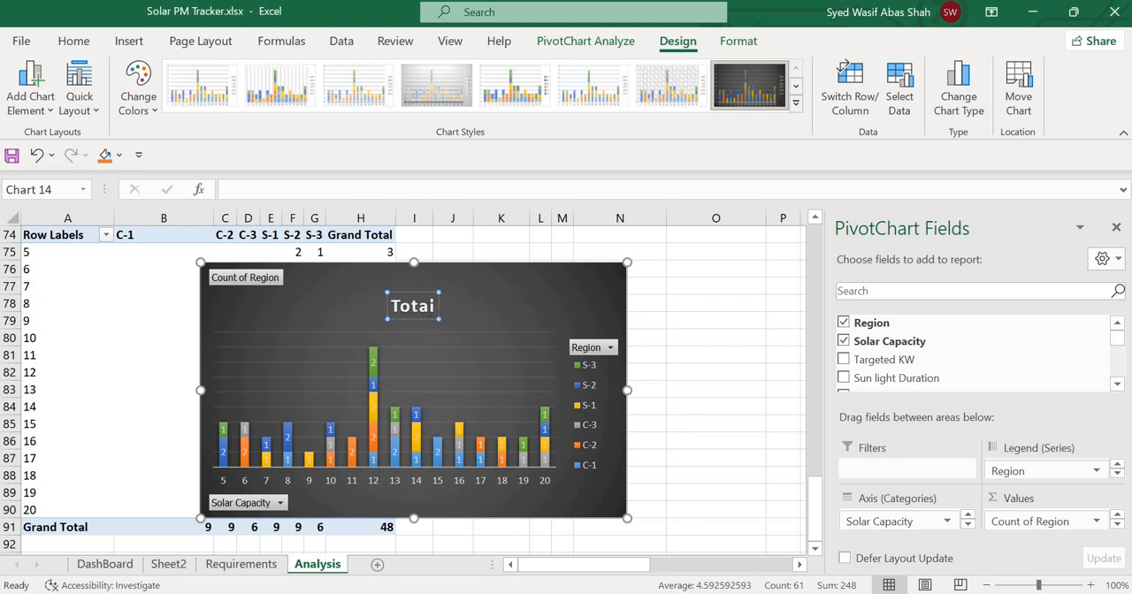
{"action": "type", "text": " Solar Un"}
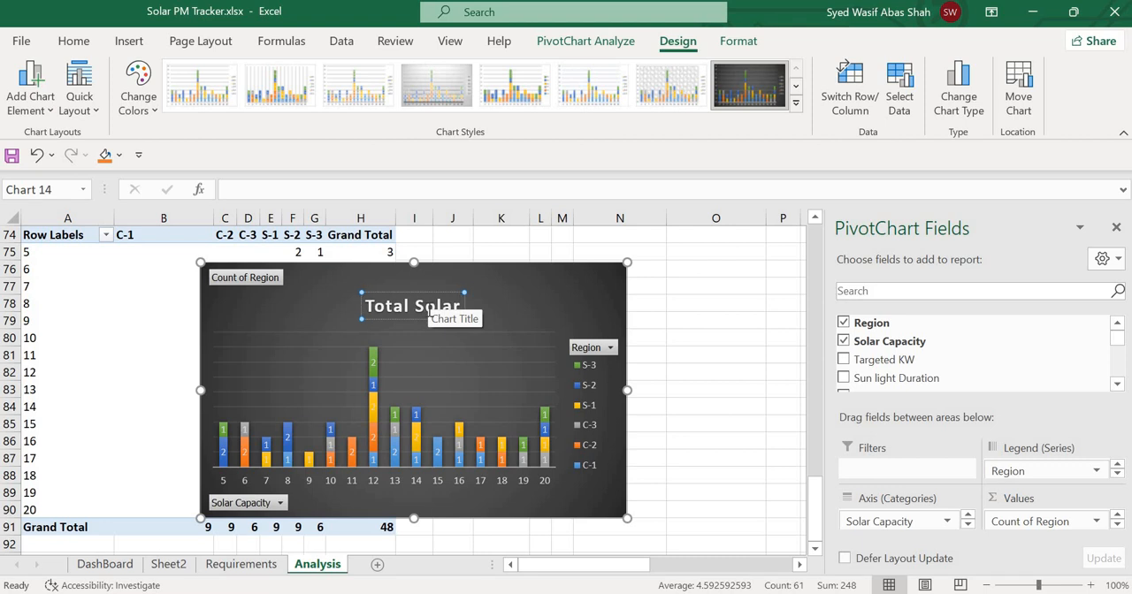
{"action": "key", "text": "BackSpace"}
{"action": "key", "text": "BackSpace"}
{"action": "type", "text": "Install"}
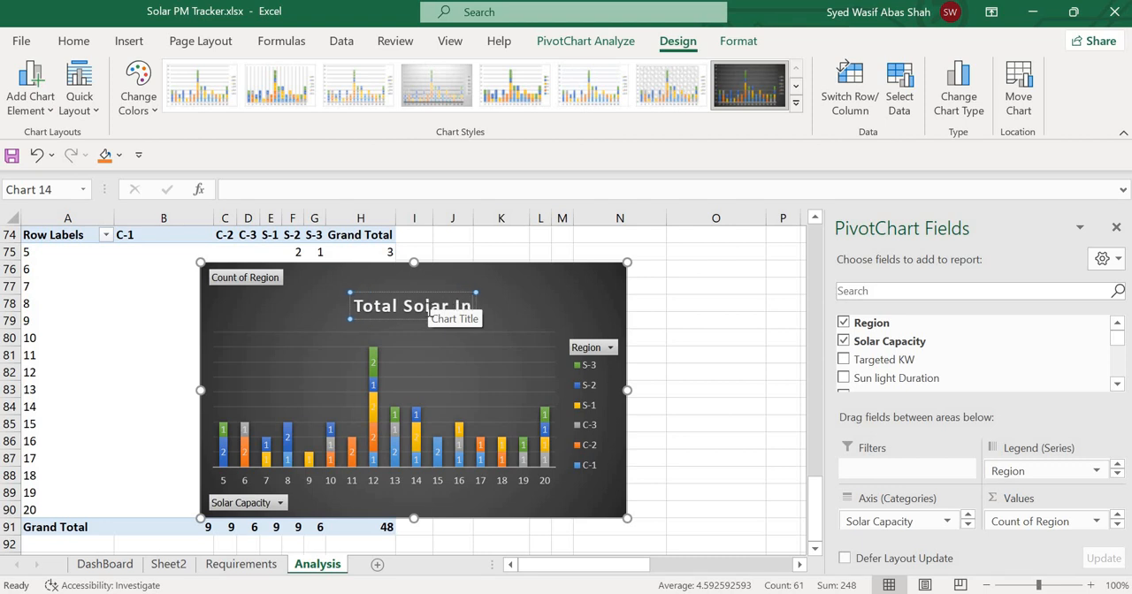
{"action": "left_click", "coordinate": [675, 354]}
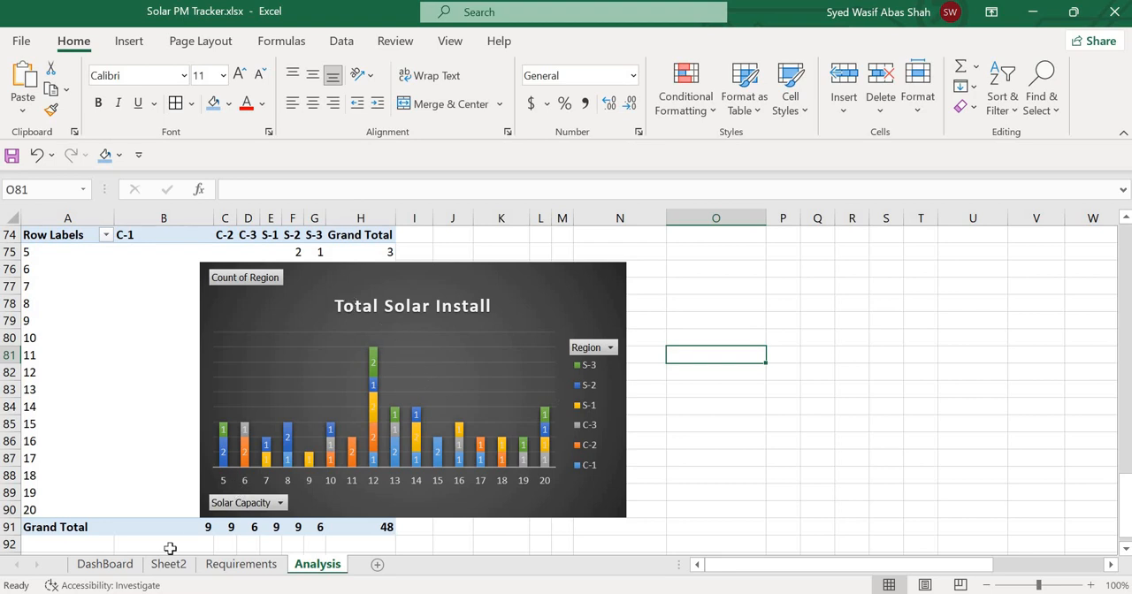
Compare the Total Solar Install chart on the DashBoard sheet with the new one on the Analysis sheet.
{"action": "left_click", "coordinate": [122, 566]}
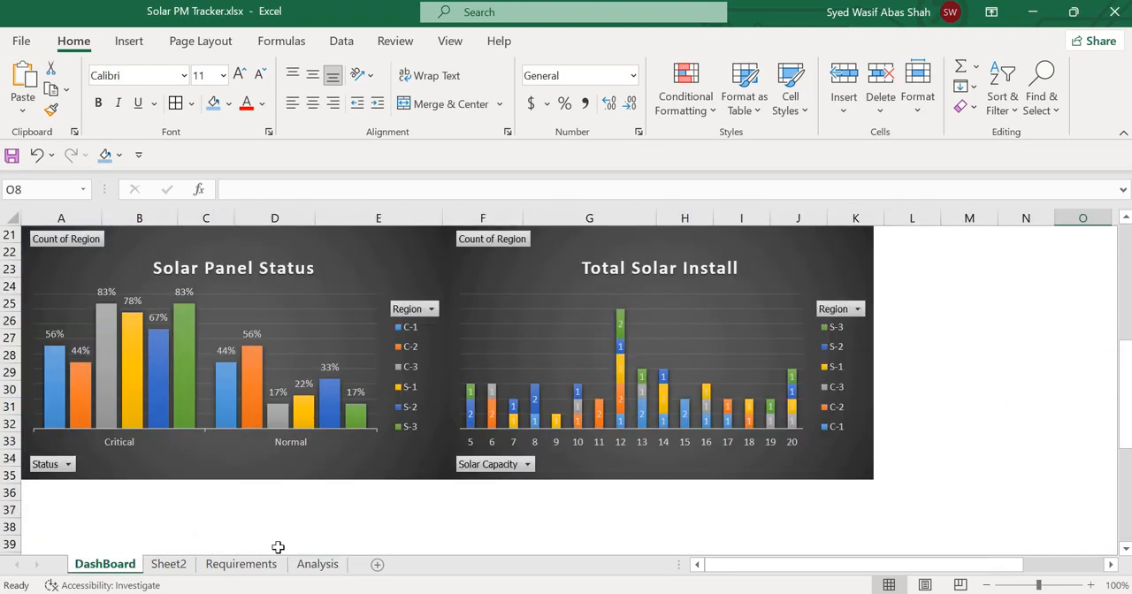
{"action": "left_click", "coordinate": [246, 566]}
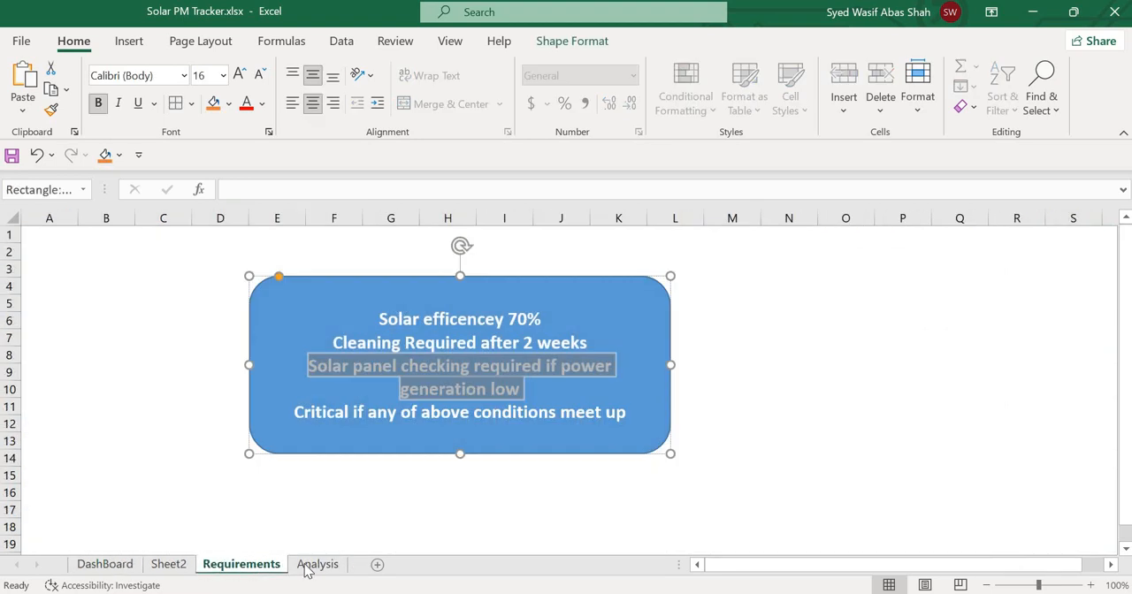
{"action": "left_click", "coordinate": [314, 566]}
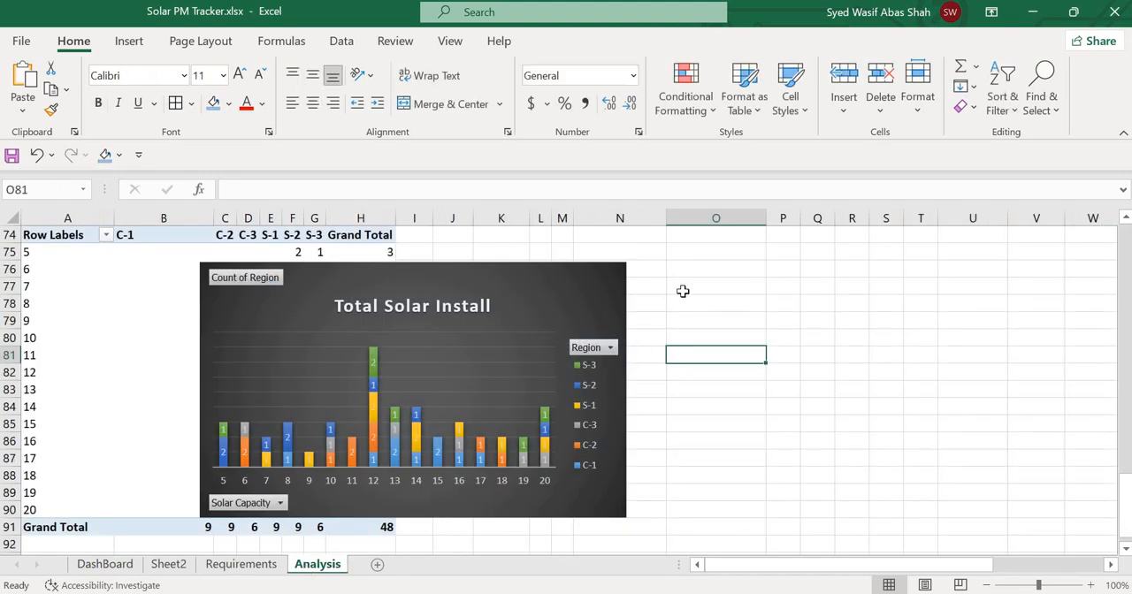
{"action": "scroll", "coordinate": [683, 291], "scroll_direction": "up", "scroll_amount": 1}
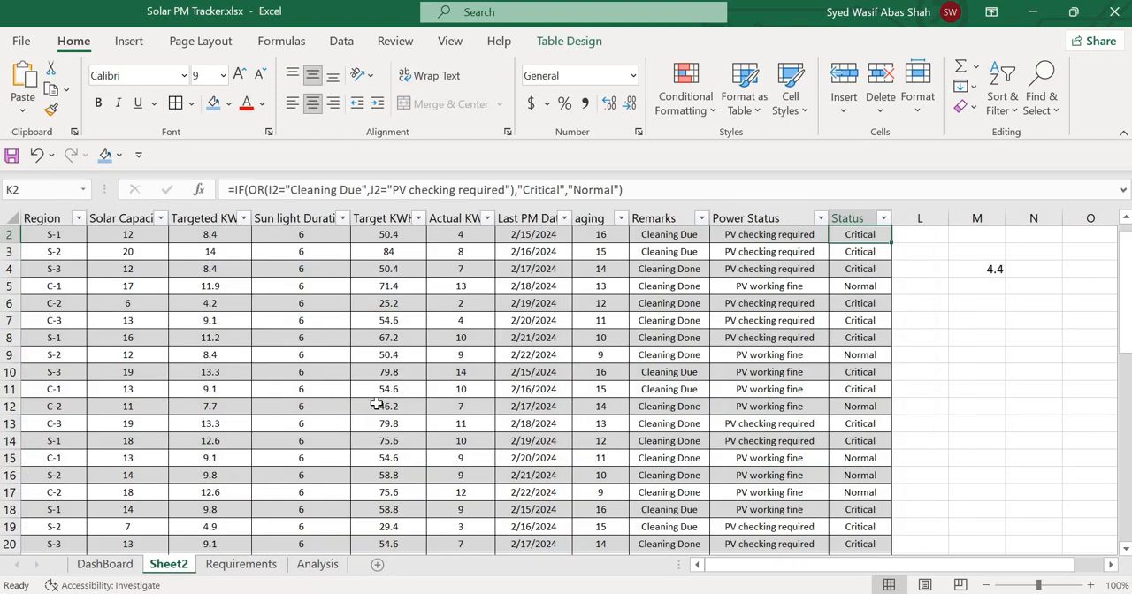
Create another PivotTable from Table1 on Sheet2 and place it on the existing Analysis sheet at cell Q73.
{"action": "left_click", "coordinate": [379, 404]}
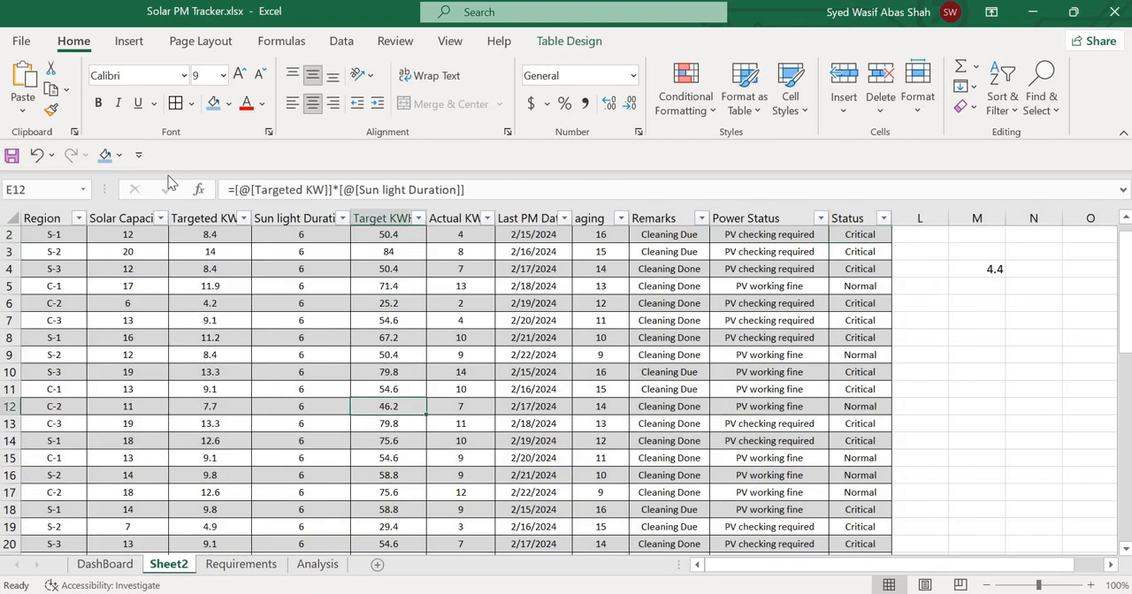
{"action": "left_click", "coordinate": [130, 41]}
{"action": "left_click", "coordinate": [30, 88]}
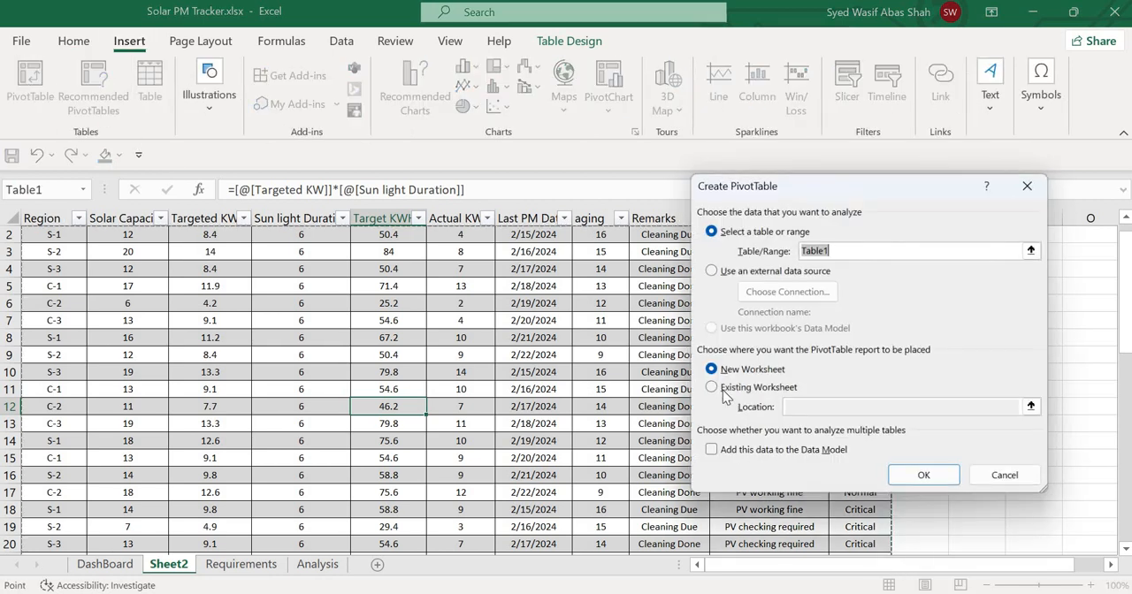
{"action": "left_click", "coordinate": [734, 389]}
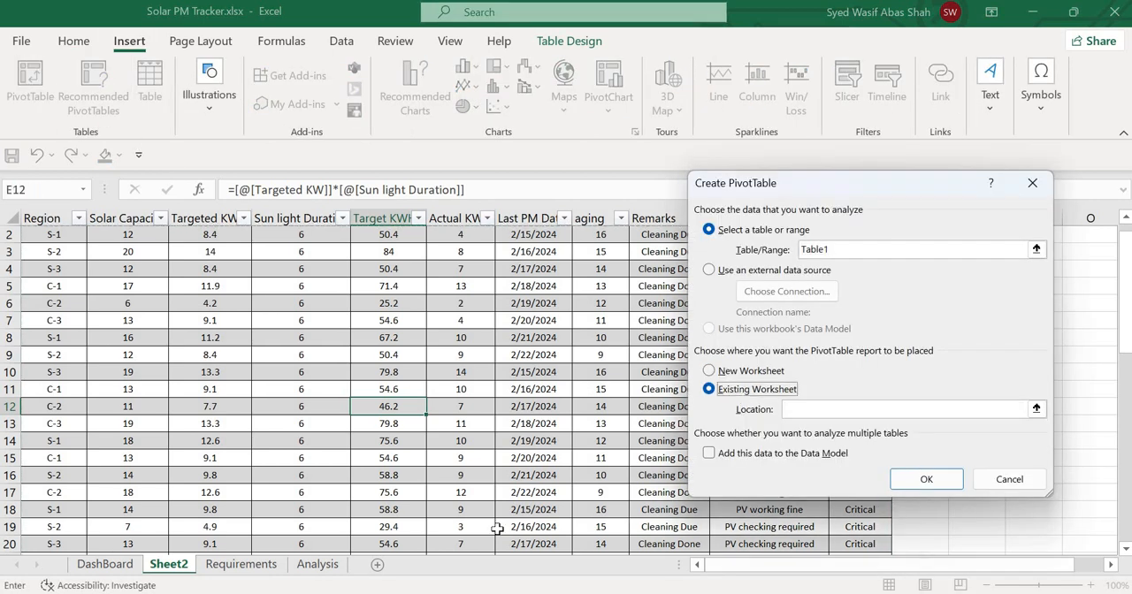
{"action": "left_click", "coordinate": [305, 567]}
{"action": "scroll", "coordinate": [600, 449], "scroll_direction": "right", "scroll_amount": 5}
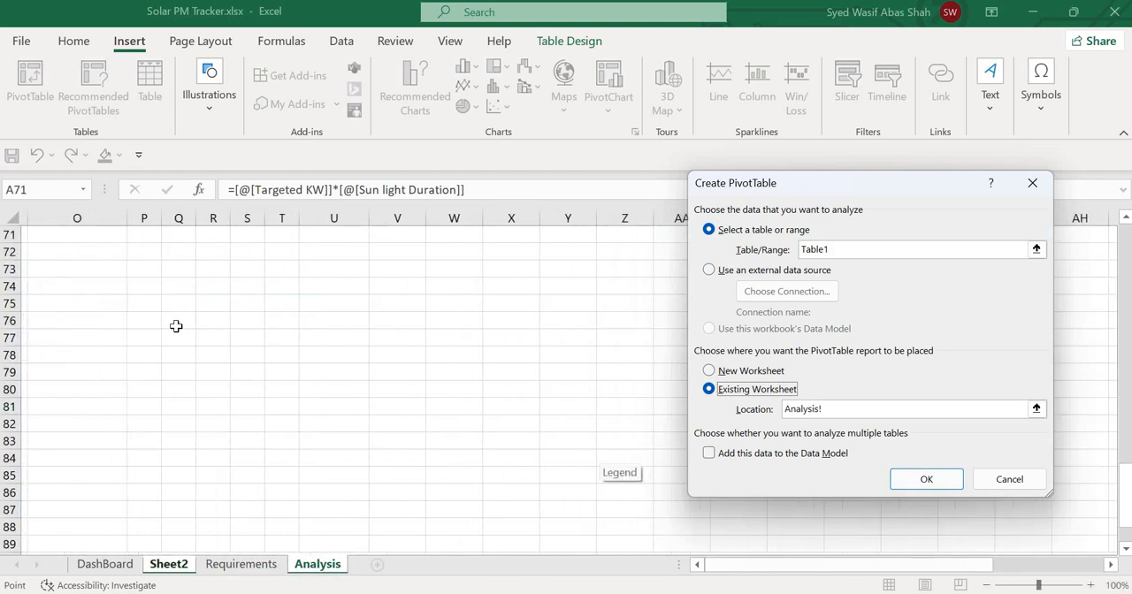
{"action": "left_click", "coordinate": [171, 269]}
{"action": "left_click", "coordinate": [925, 482]}
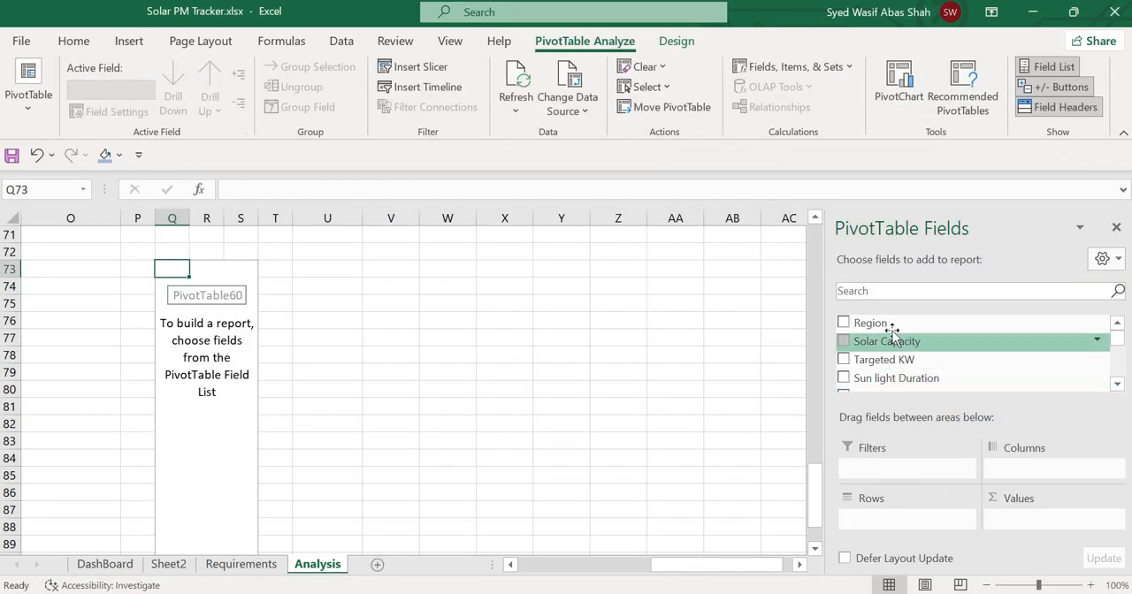
Lay out the PivotTable with Region as columns, Remarks as rows and Count of Region as values.
{"action": "left_click_drag", "start_coordinate": [889, 326], "coordinate": [1049, 453]}
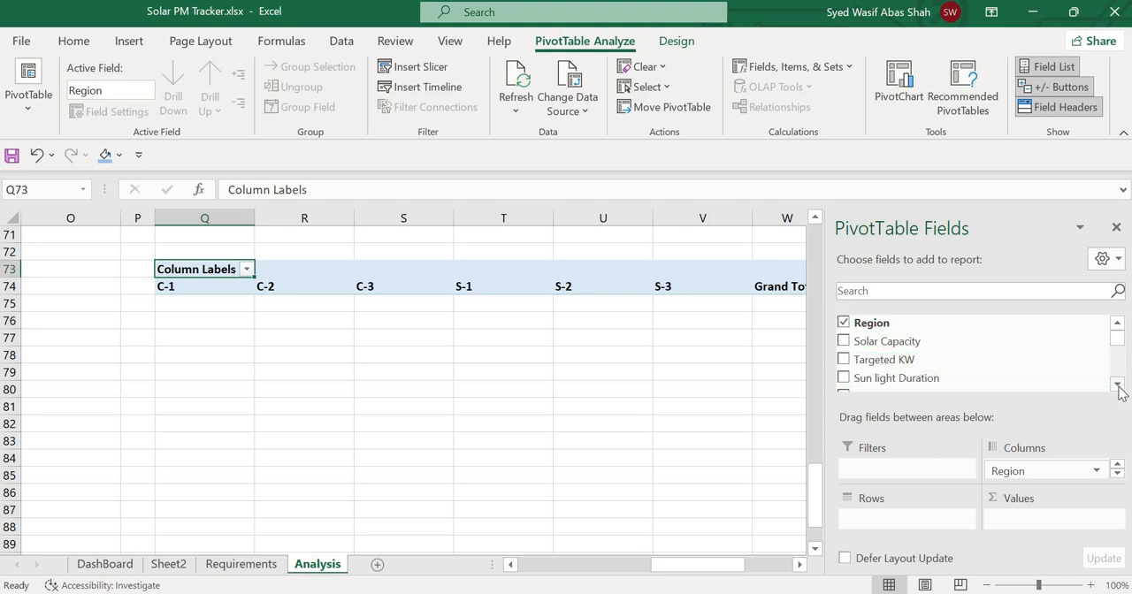
{"action": "scroll", "coordinate": [1118, 386], "scroll_direction": "down", "scroll_amount": 5}
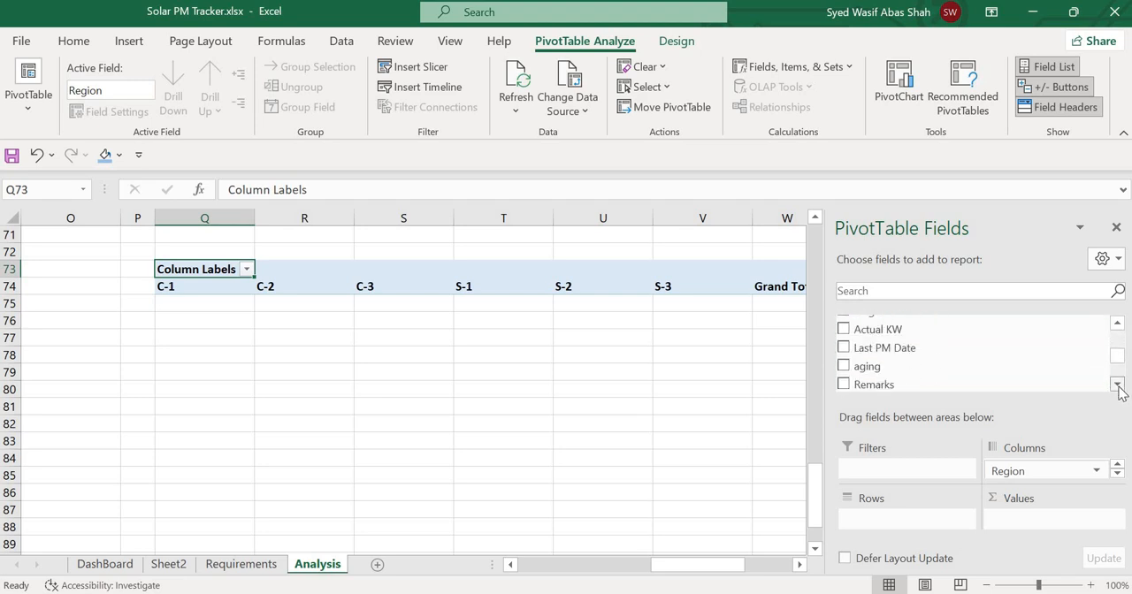
{"action": "scroll", "coordinate": [1119, 389], "scroll_direction": "down", "scroll_amount": 2}
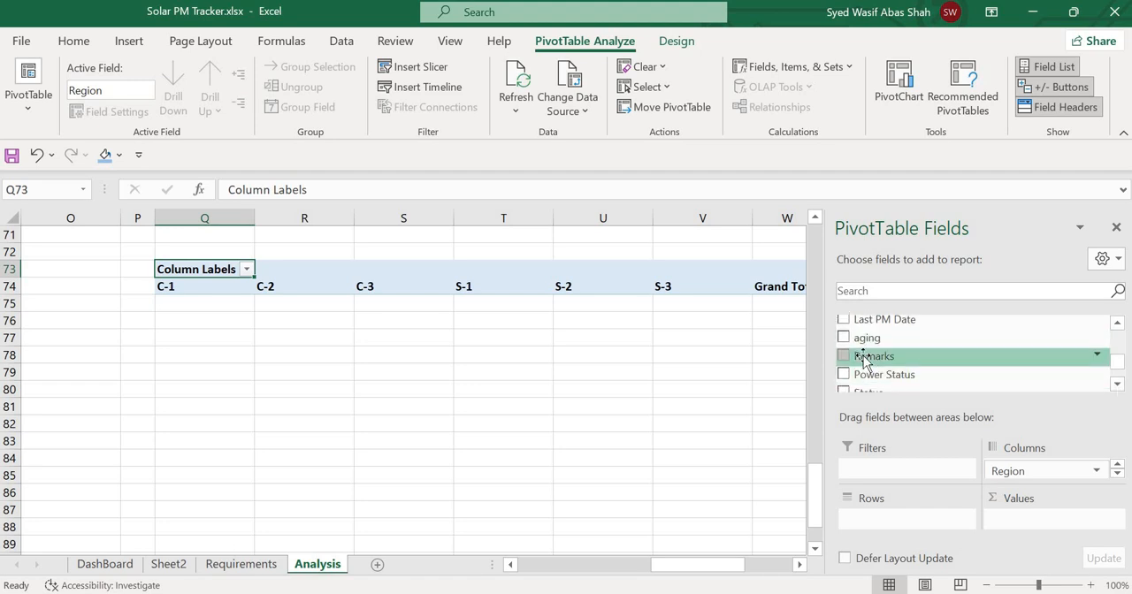
{"action": "left_click_drag", "start_coordinate": [864, 363], "coordinate": [877, 522]}
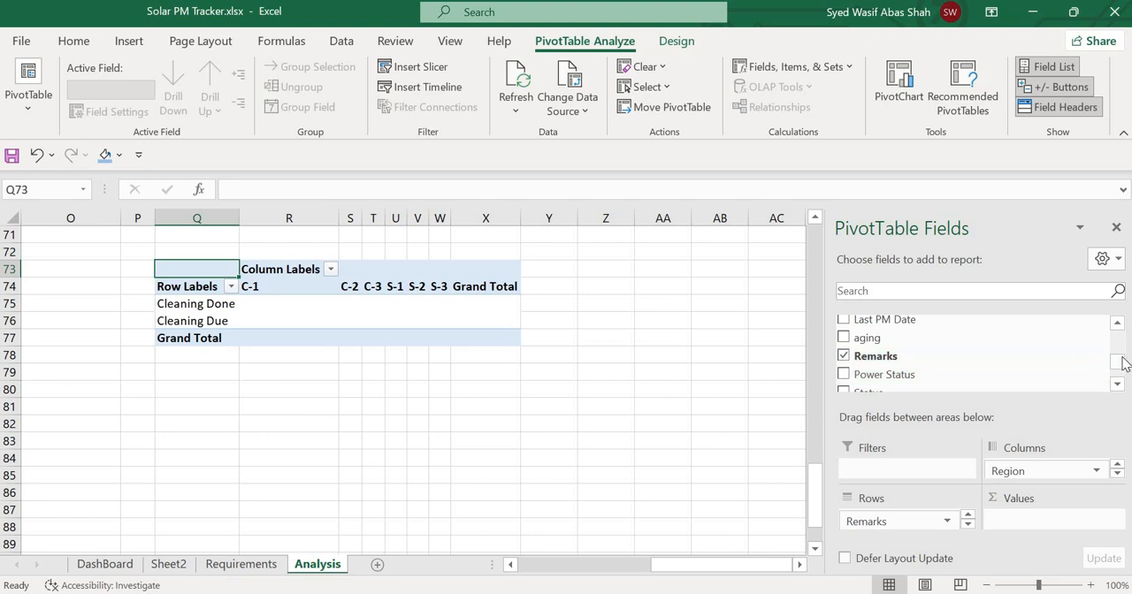
{"action": "scroll", "coordinate": [905, 336], "scroll_direction": "up", "scroll_amount": 5}
{"action": "left_click_drag", "start_coordinate": [892, 324], "coordinate": [1035, 524]}
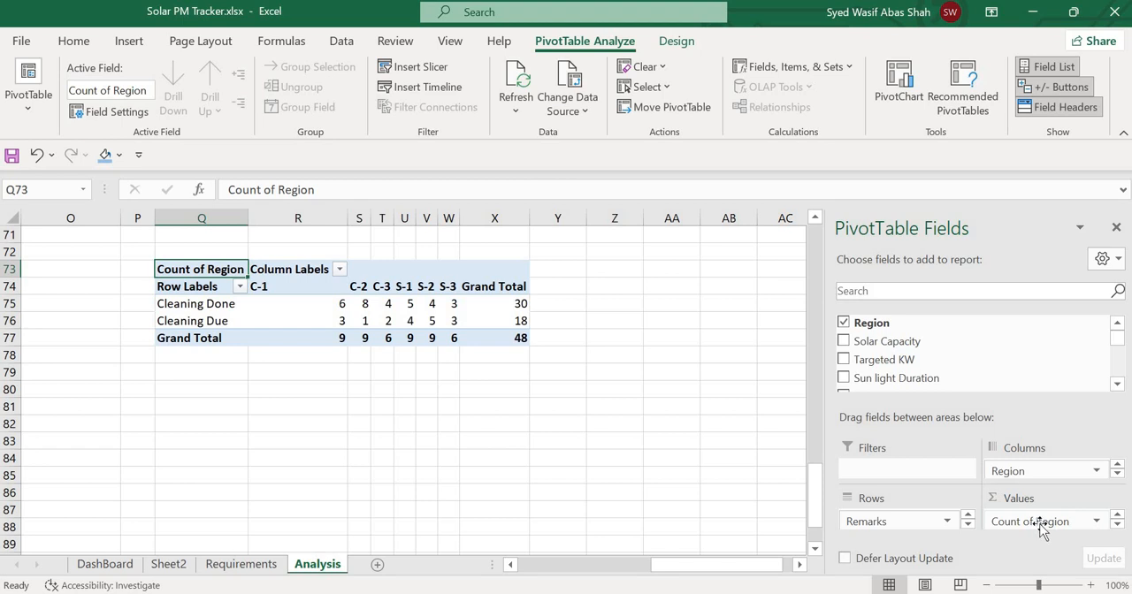
Show the Count of Region values as % of Column Total.
{"action": "left_click", "coordinate": [1042, 523]}
{"action": "left_click", "coordinate": [1027, 498]}
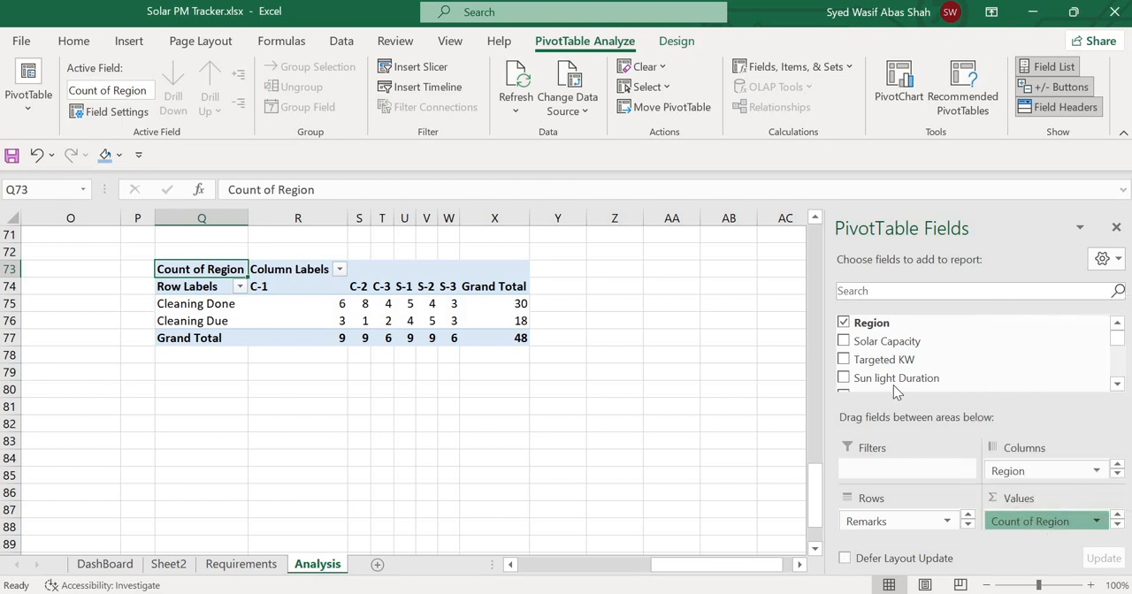
{"action": "left_click", "coordinate": [857, 277]}
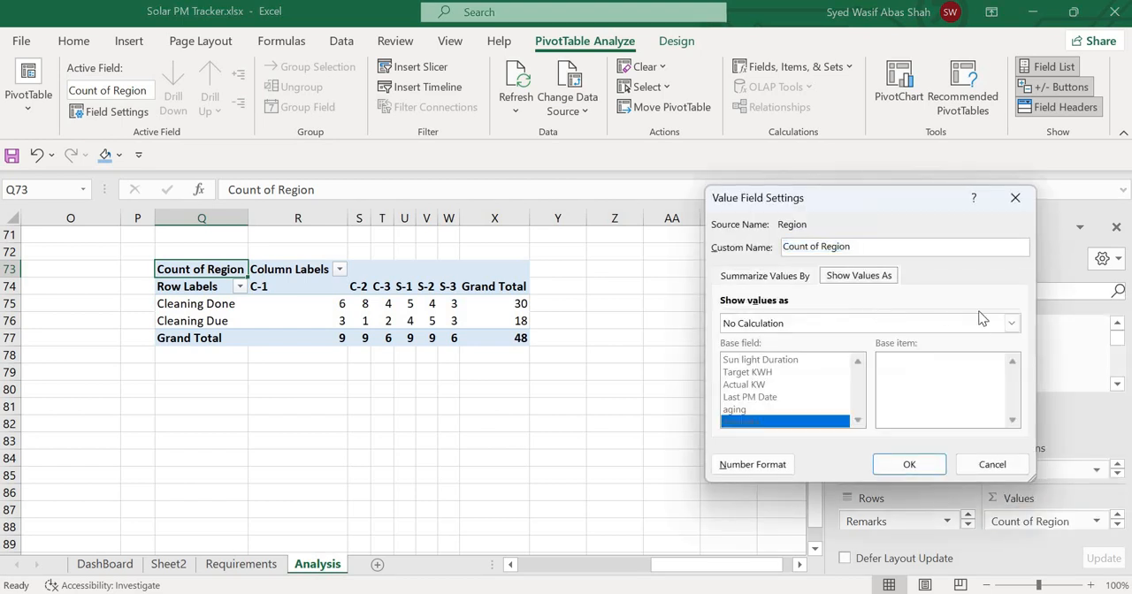
{"action": "left_click", "coordinate": [1013, 326]}
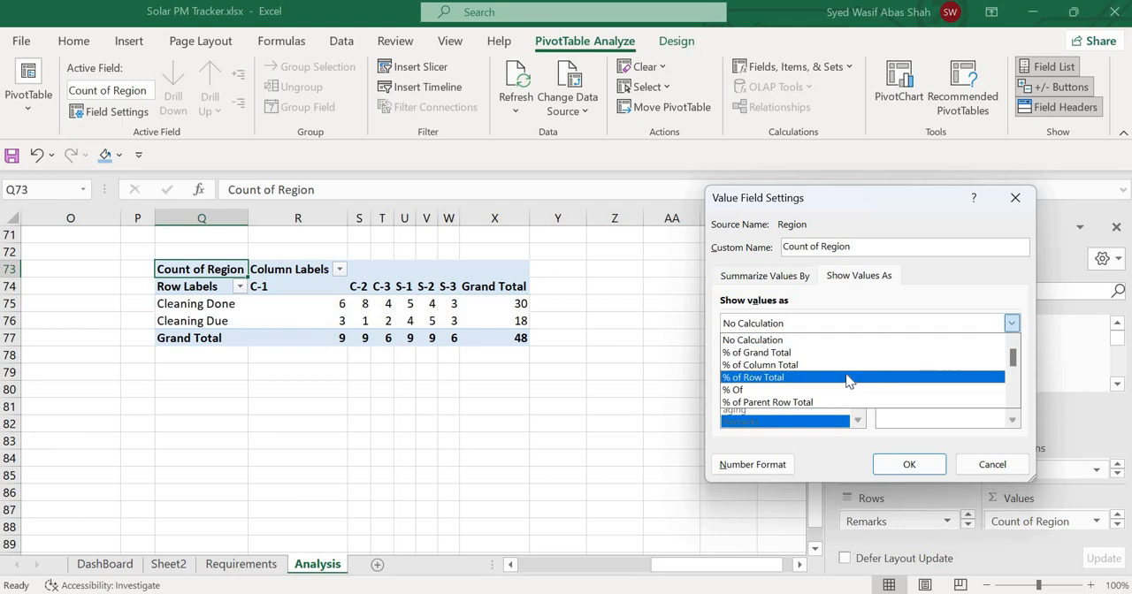
{"action": "left_click", "coordinate": [844, 366]}
{"action": "left_click", "coordinate": [903, 463]}
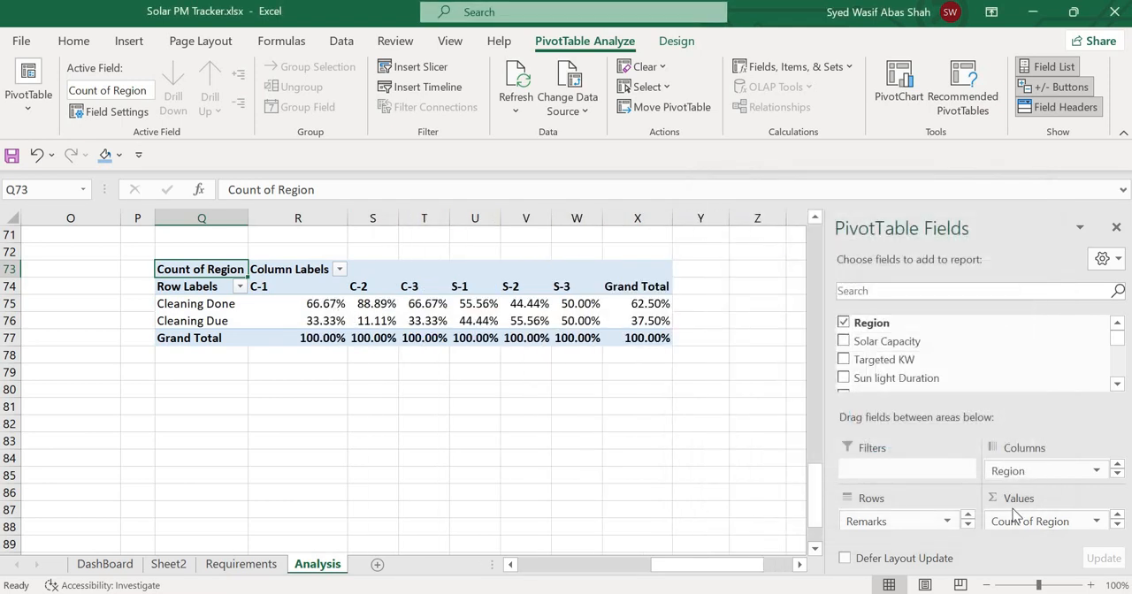
Set the Count of Region values to be shown with No Calculation.
{"action": "left_click", "coordinate": [1021, 523]}
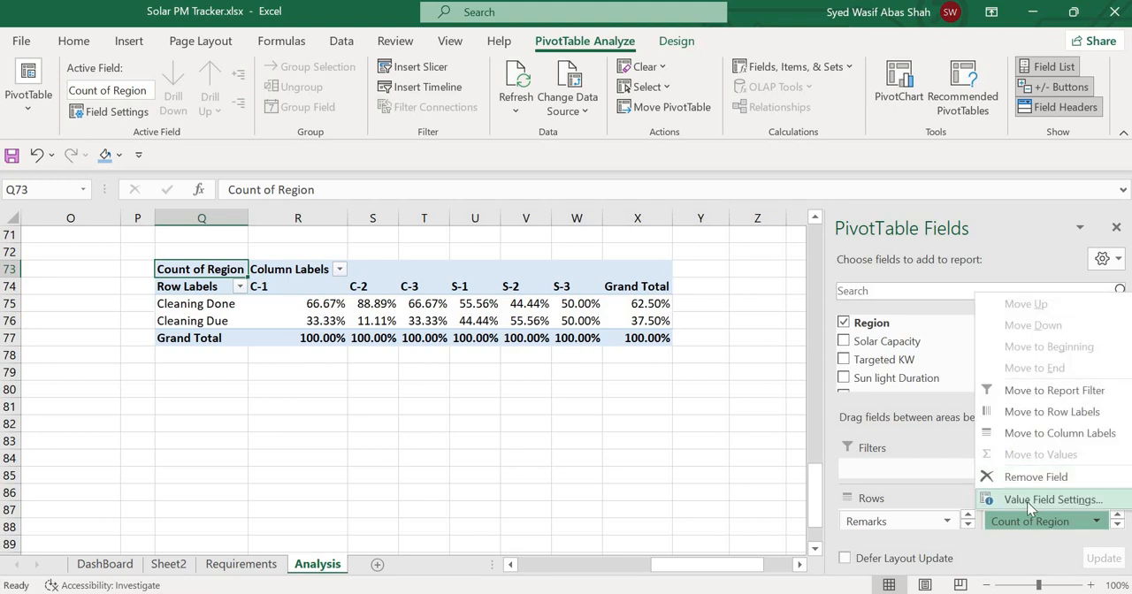
{"action": "left_click", "coordinate": [1027, 501]}
{"action": "left_click", "coordinate": [872, 282]}
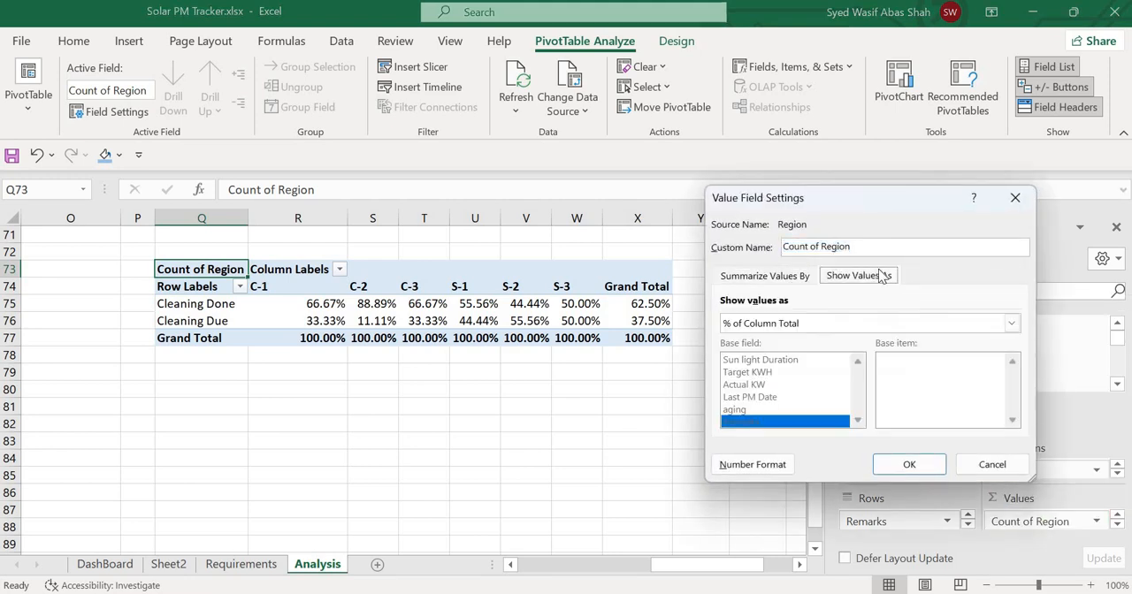
{"action": "left_click", "coordinate": [1015, 320]}
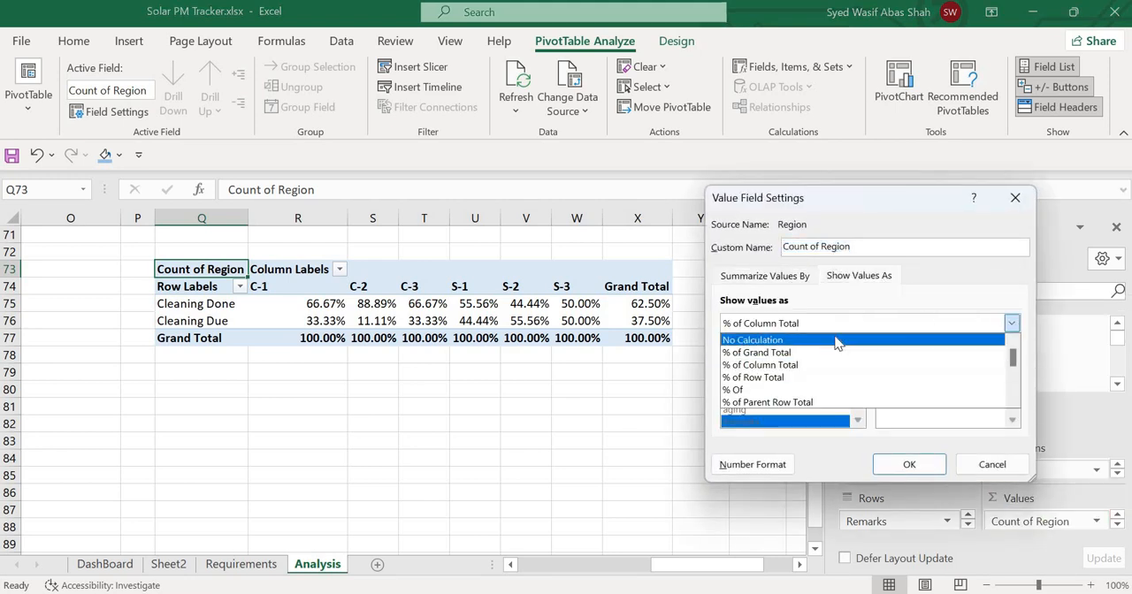
{"action": "left_click", "coordinate": [836, 337]}
{"action": "left_click", "coordinate": [914, 468]}
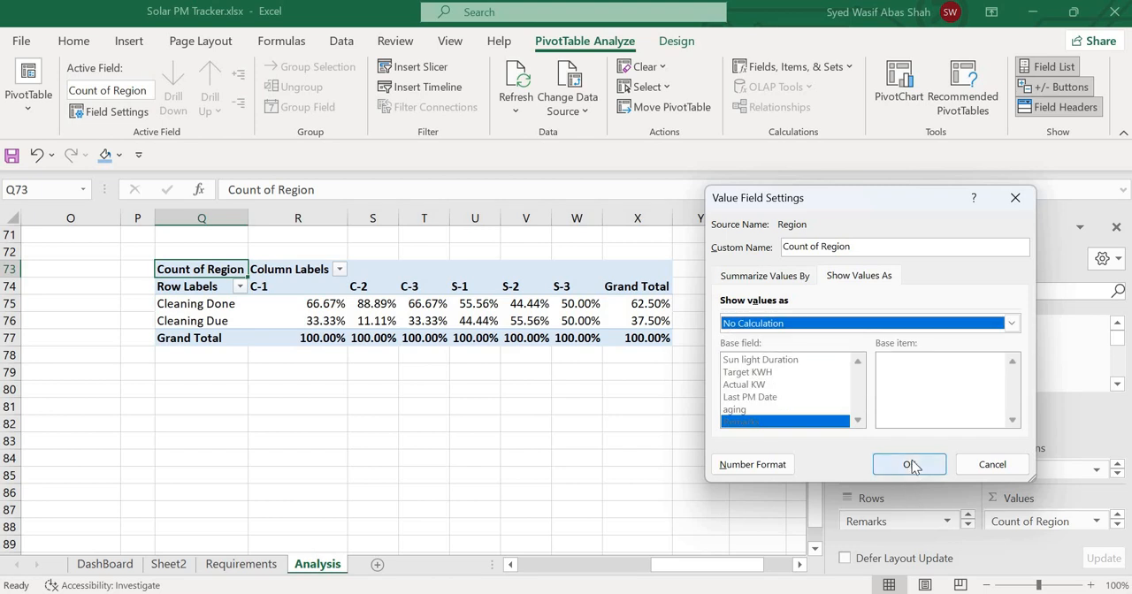
Insert a Clustered Column PivotChart from the PivotTable of cleaning remarks by region.
{"action": "left_click", "coordinate": [409, 456]}
{"action": "left_click", "coordinate": [280, 320]}
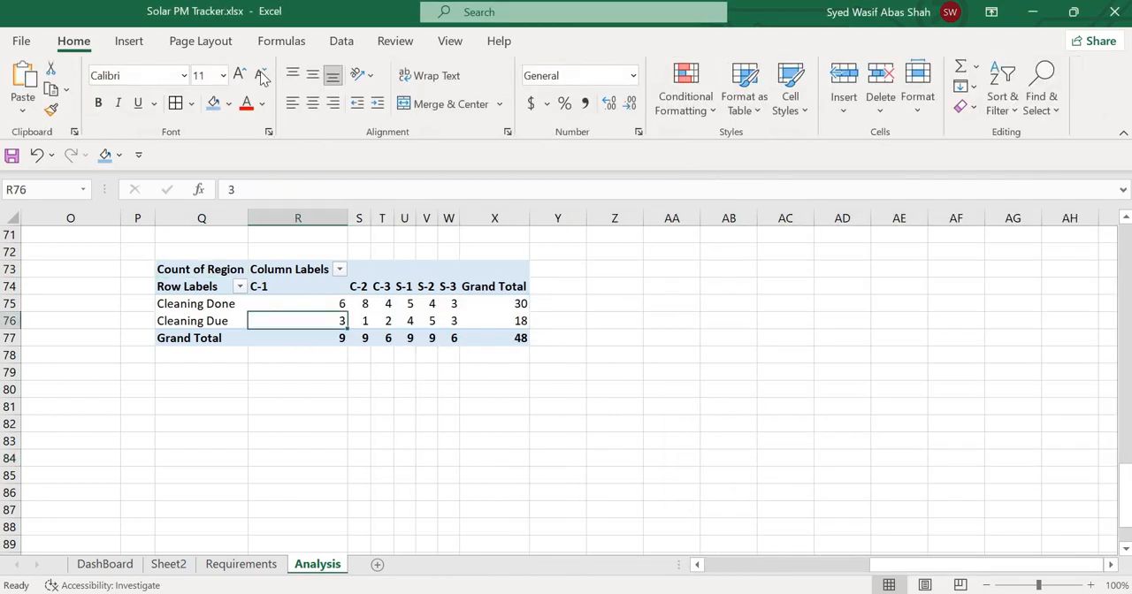
{"action": "left_click", "coordinate": [128, 44]}
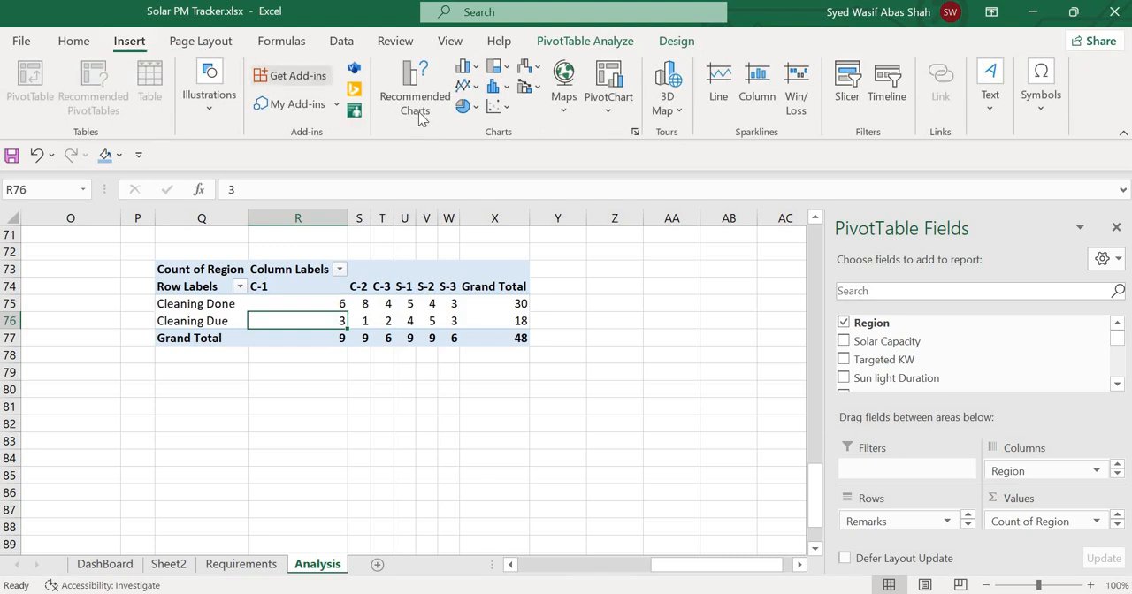
{"action": "left_click", "coordinate": [445, 114]}
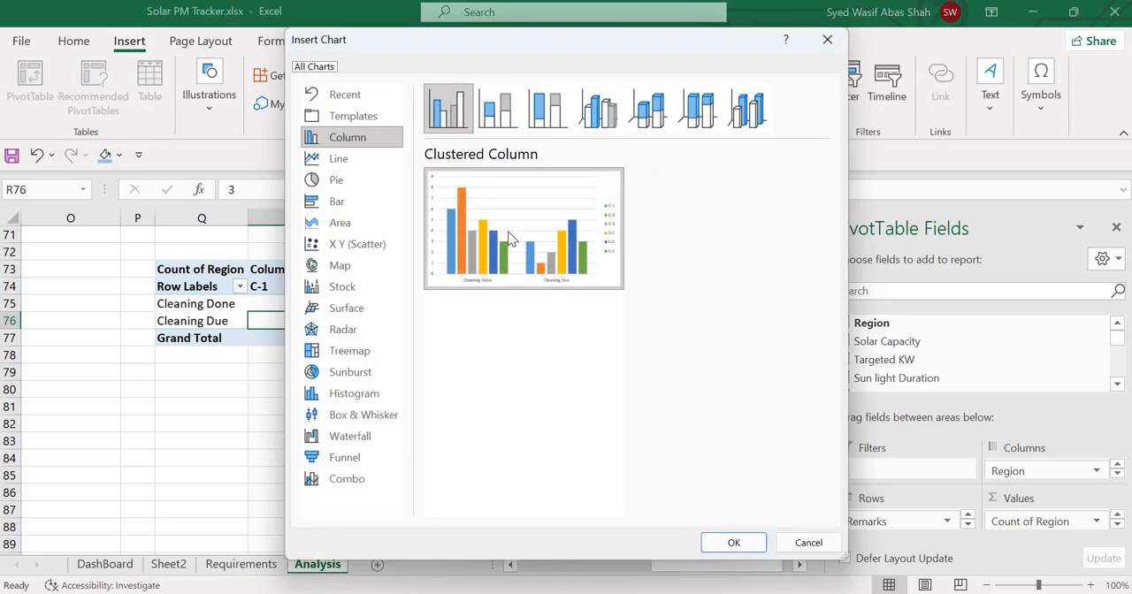
{"action": "double_click", "coordinate": [509, 246]}
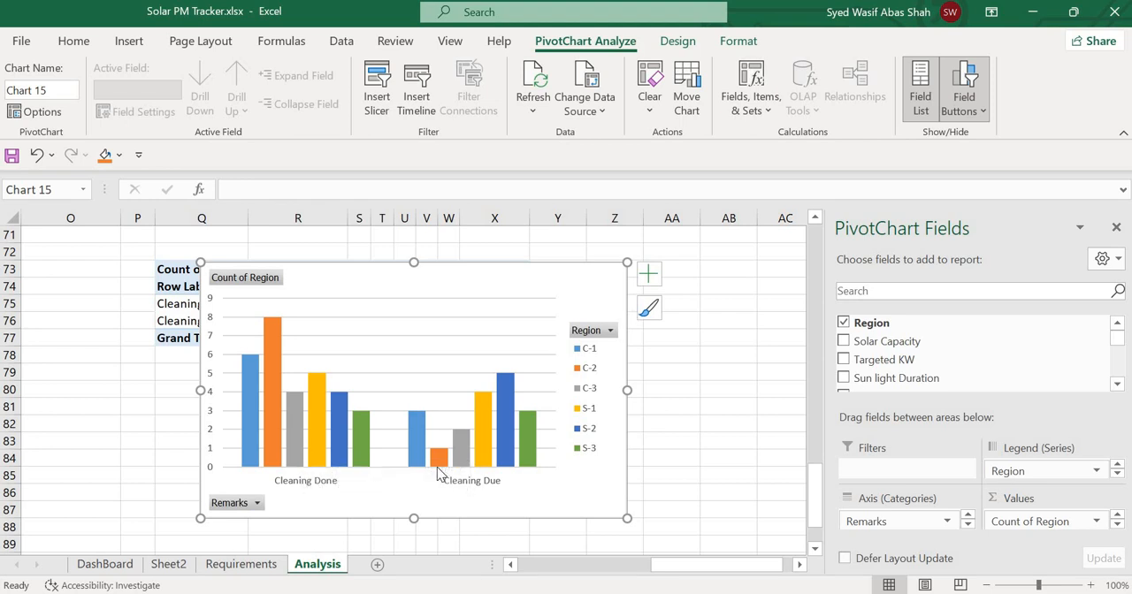
Apply the dark-background chart style to the new cleaning remarks PivotChart.
{"action": "left_click", "coordinate": [688, 44]}
{"action": "left_click", "coordinate": [732, 88]}
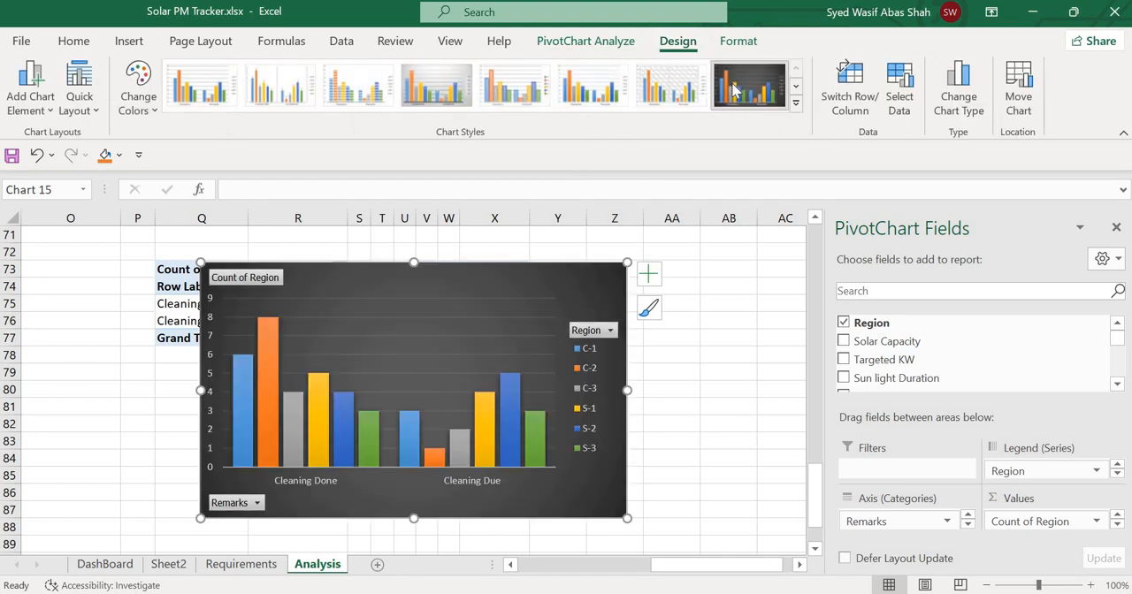
{"action": "left_click", "coordinate": [667, 374]}
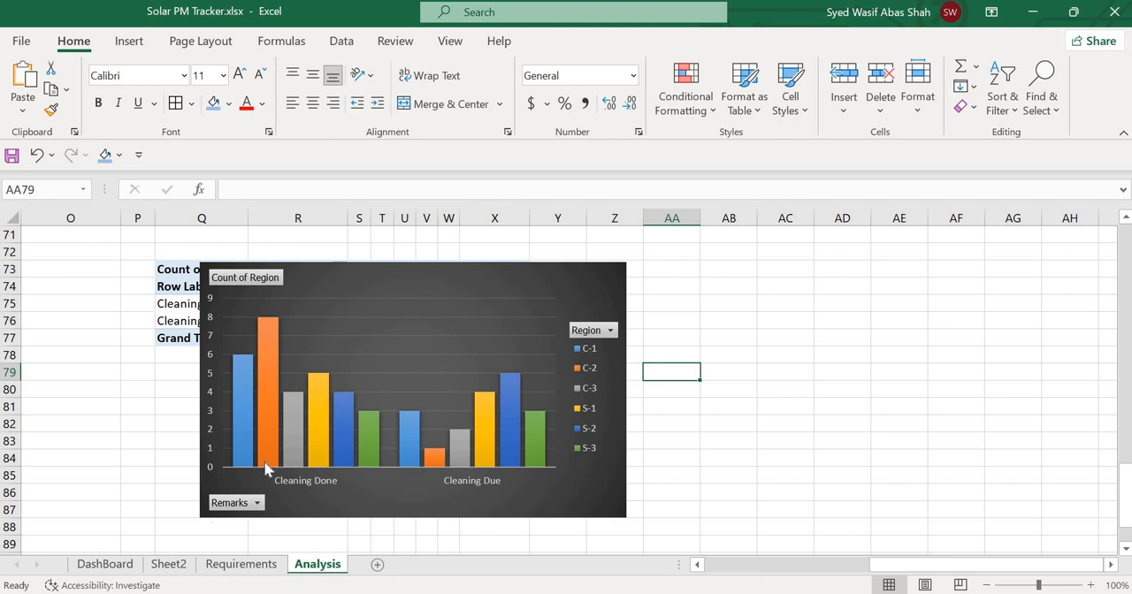
Review the finished charts on the DashBoard sheet and the source table on Sheet2.
{"action": "left_click", "coordinate": [108, 564]}
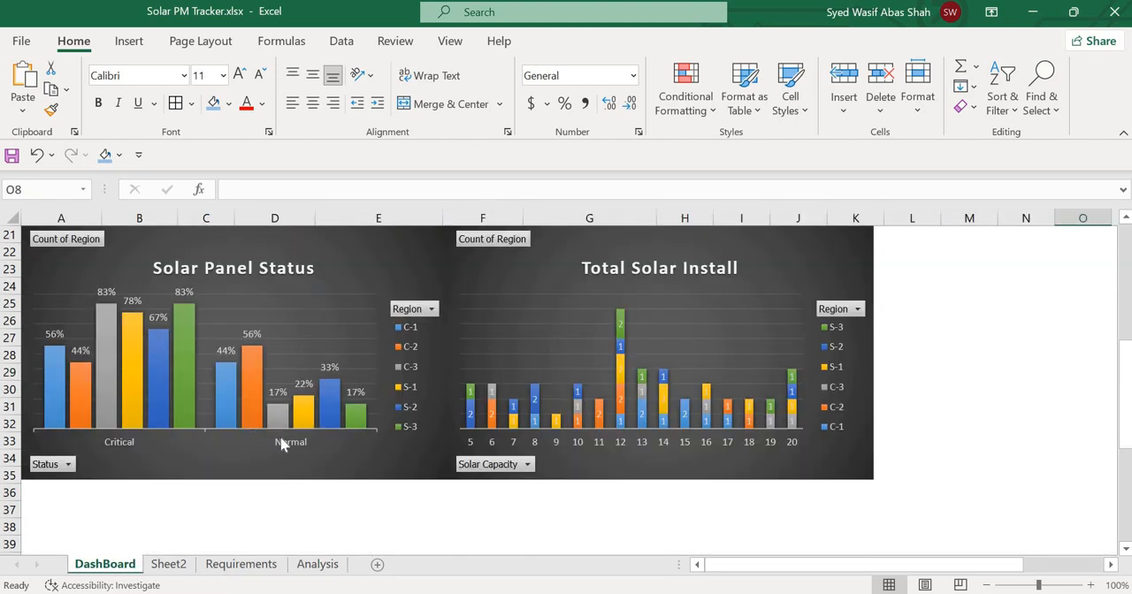
{"action": "scroll", "coordinate": [329, 460], "scroll_direction": "up", "scroll_amount": 7}
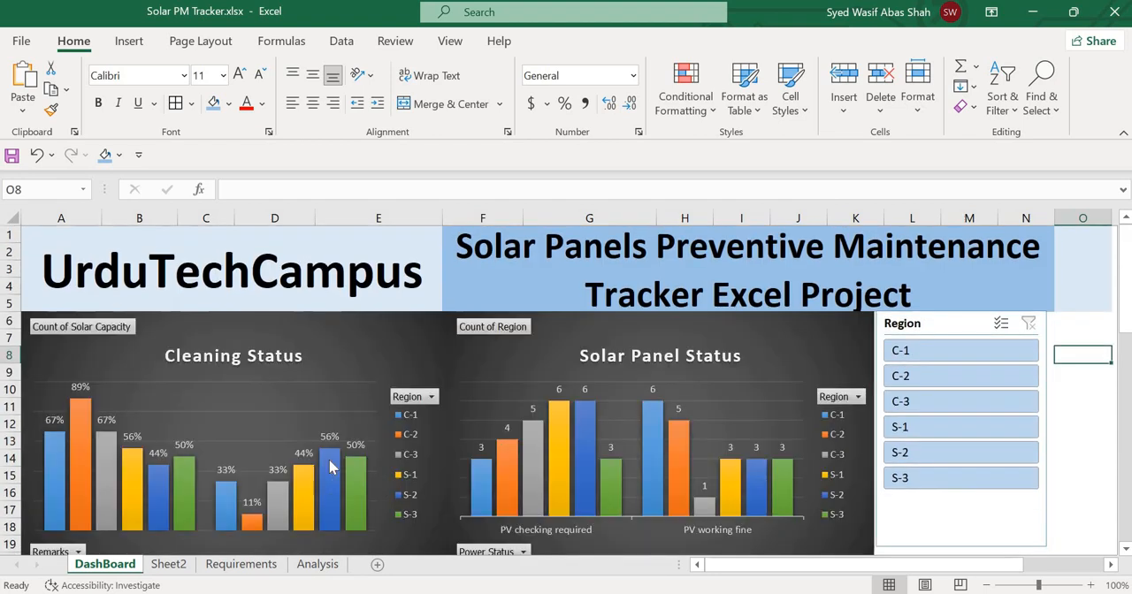
{"action": "scroll", "coordinate": [329, 465], "scroll_direction": "down", "scroll_amount": 2}
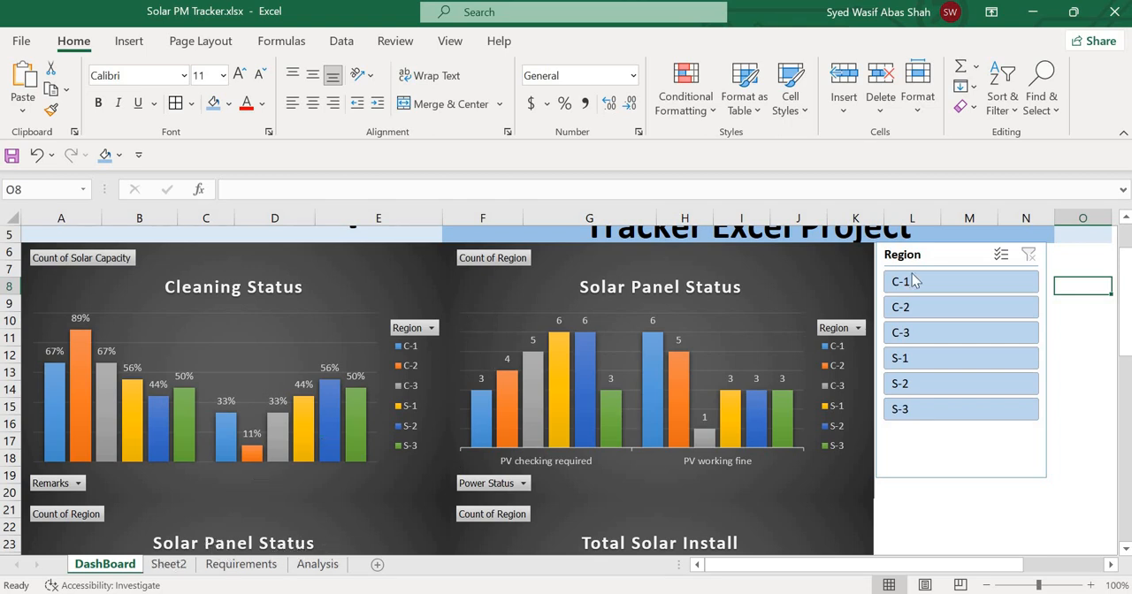
{"action": "left_click", "coordinate": [208, 566]}
{"action": "left_click", "coordinate": [169, 565]}
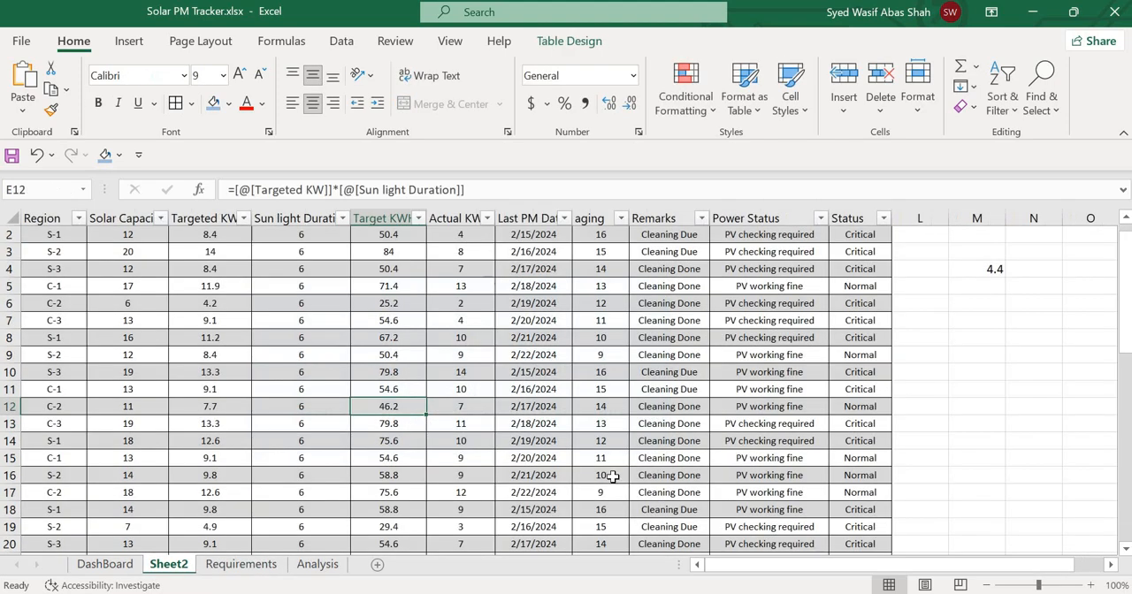
{"action": "scroll", "coordinate": [607, 399], "scroll_direction": "down", "scroll_amount": 6}
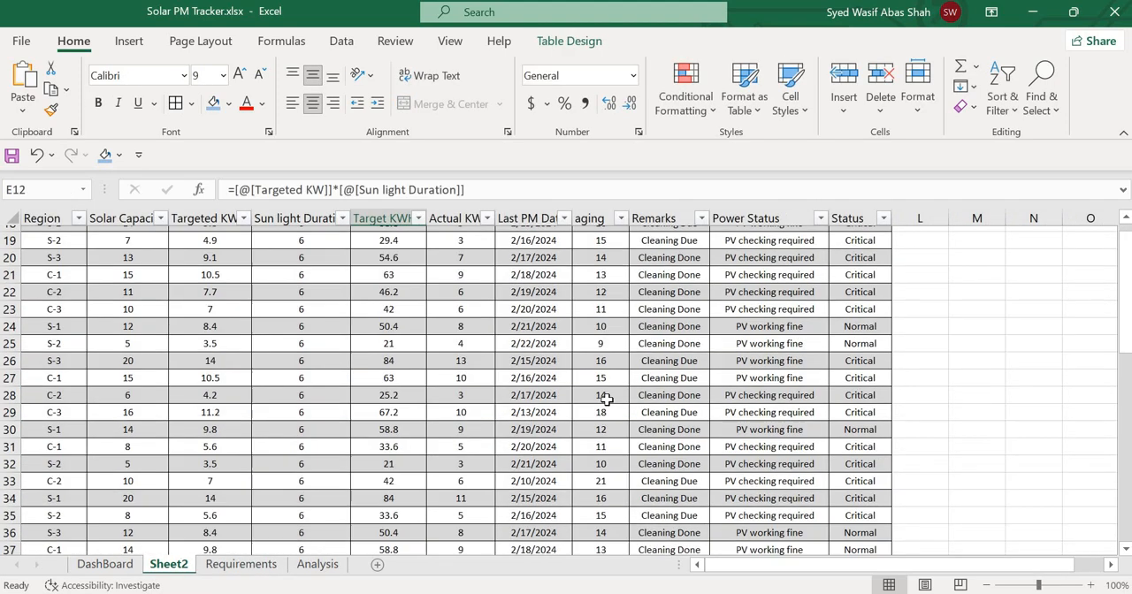
{"action": "scroll", "coordinate": [607, 400], "scroll_direction": "up", "scroll_amount": 6}
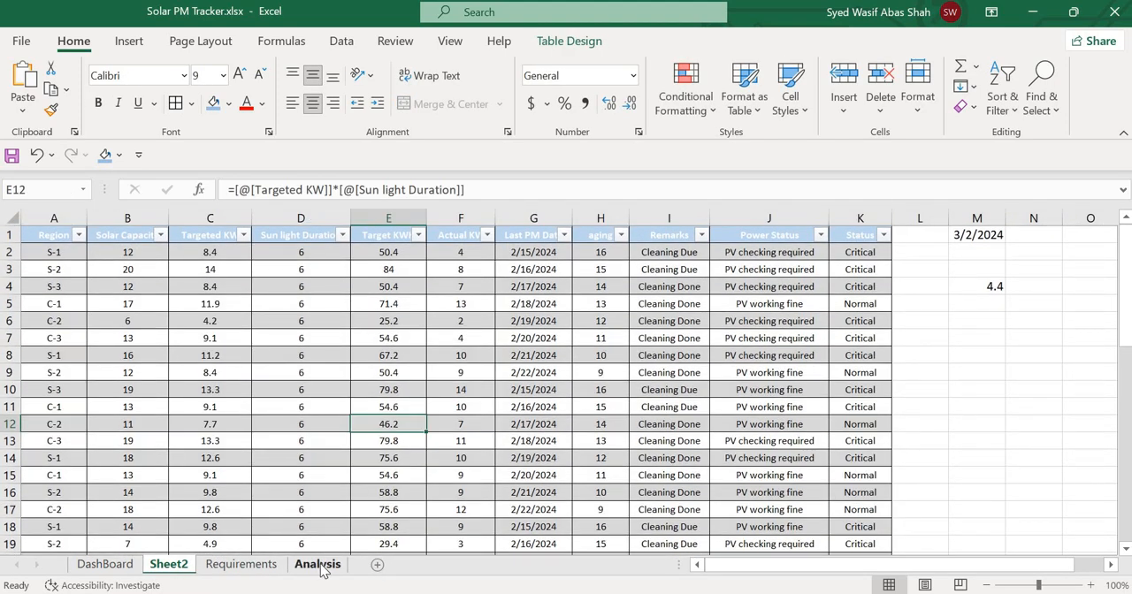
Insert a Region slicer for the cleaning remarks PivotTable on the Analysis sheet.
{"action": "left_click", "coordinate": [318, 565]}
{"action": "left_click", "coordinate": [779, 341]}
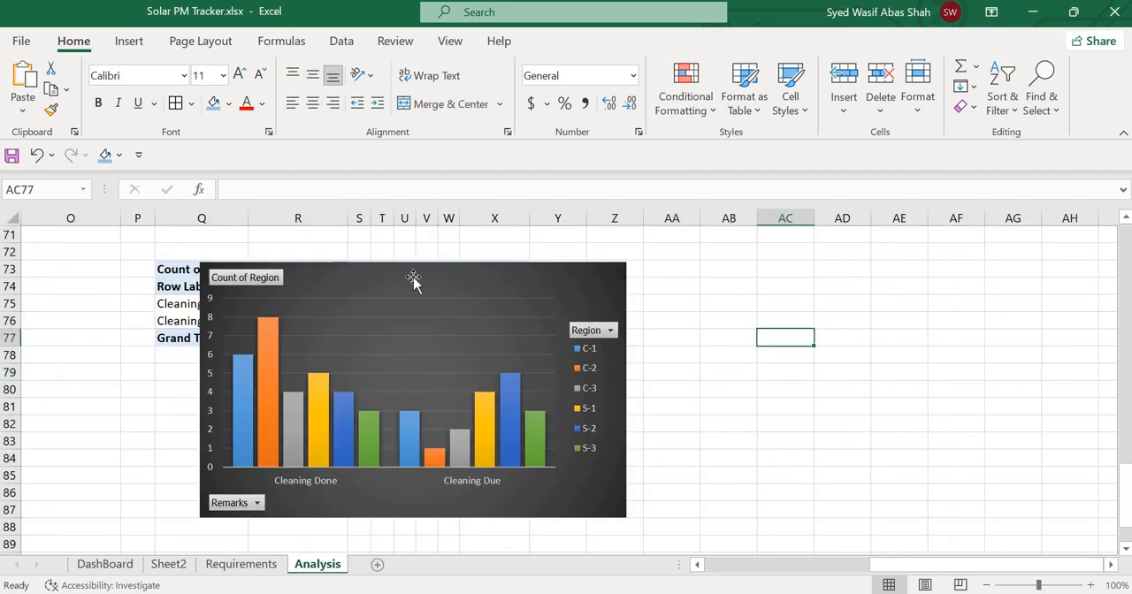
{"action": "left_click", "coordinate": [413, 279]}
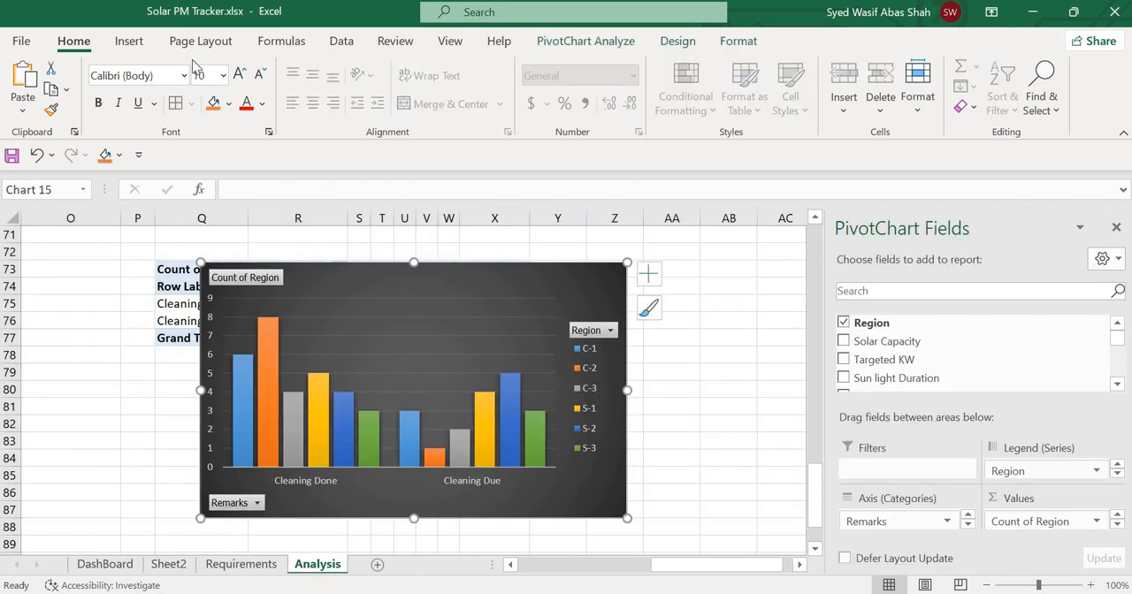
{"action": "left_click", "coordinate": [126, 41]}
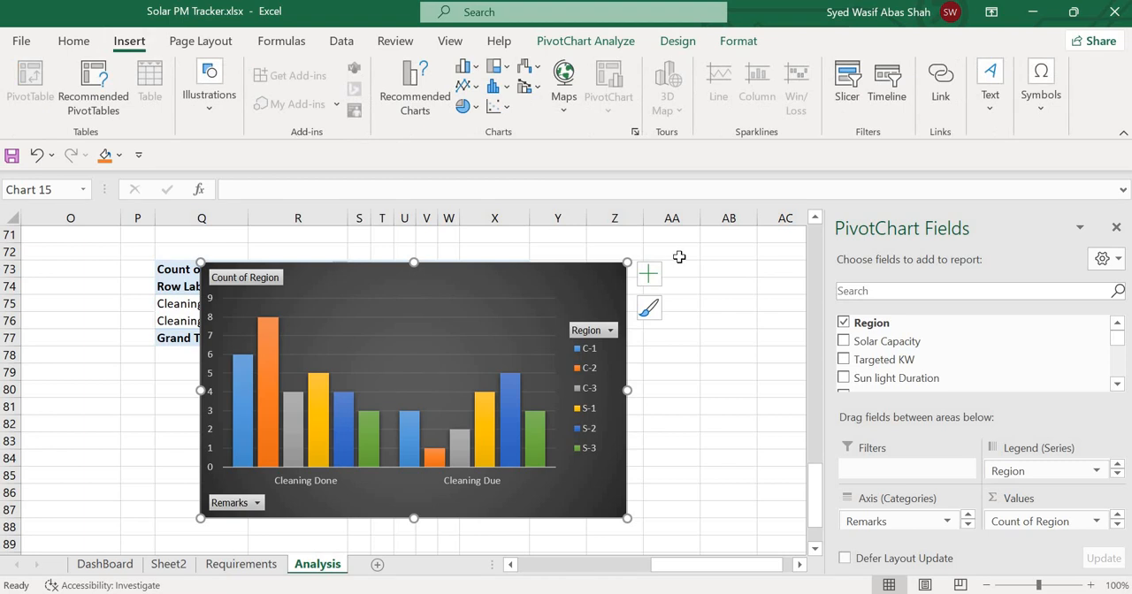
{"action": "left_click", "coordinate": [728, 354]}
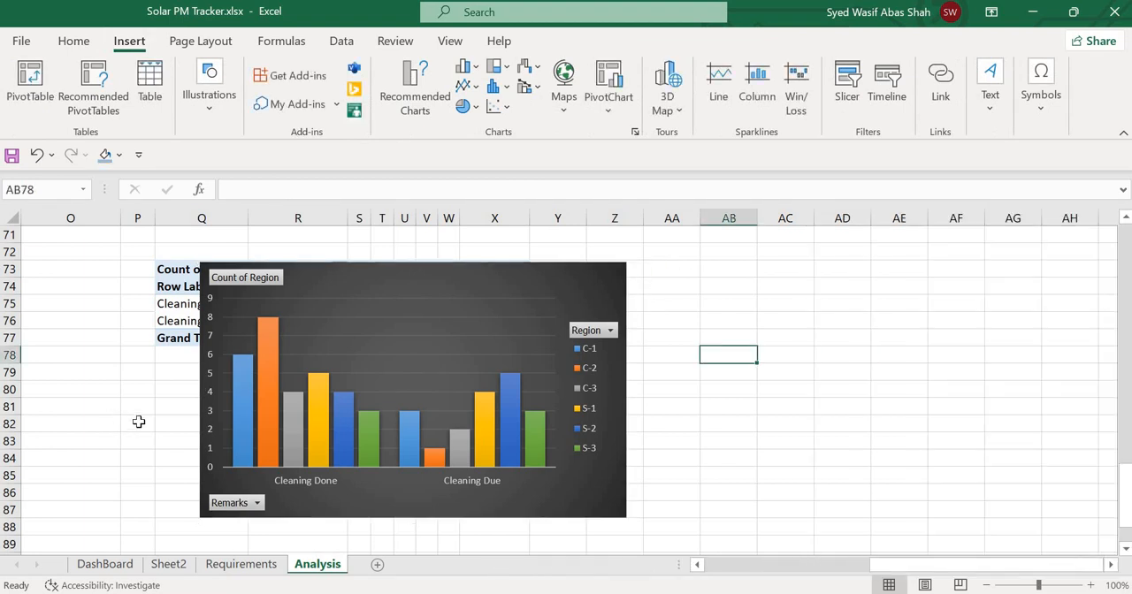
{"action": "left_click", "coordinate": [139, 422]}
{"action": "scroll", "coordinate": [197, 430], "scroll_direction": "left", "scroll_amount": 6}
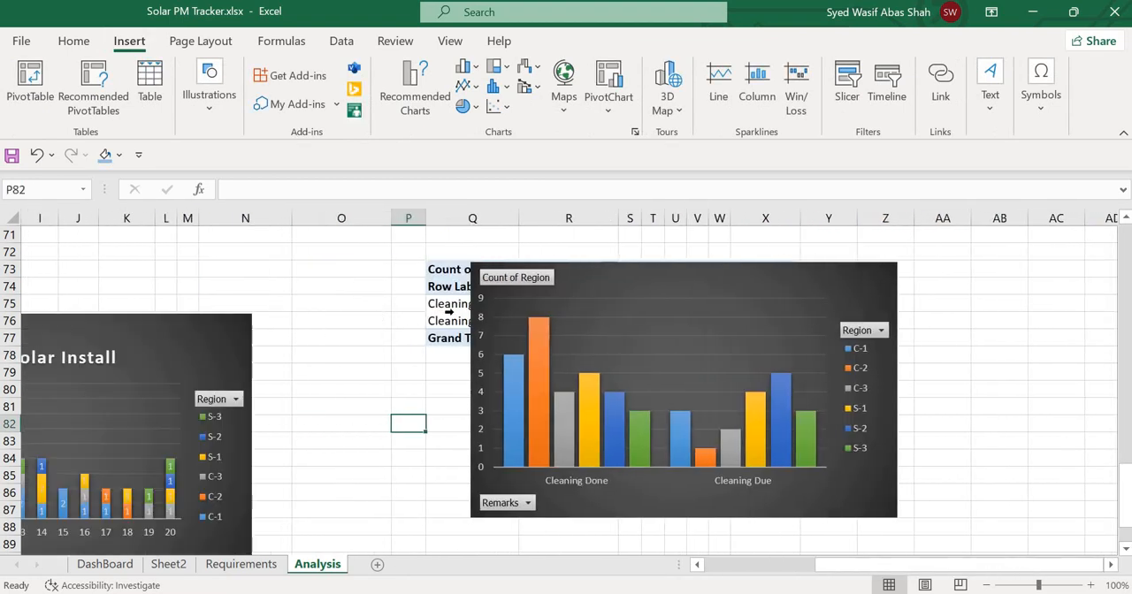
{"action": "left_click", "coordinate": [450, 318]}
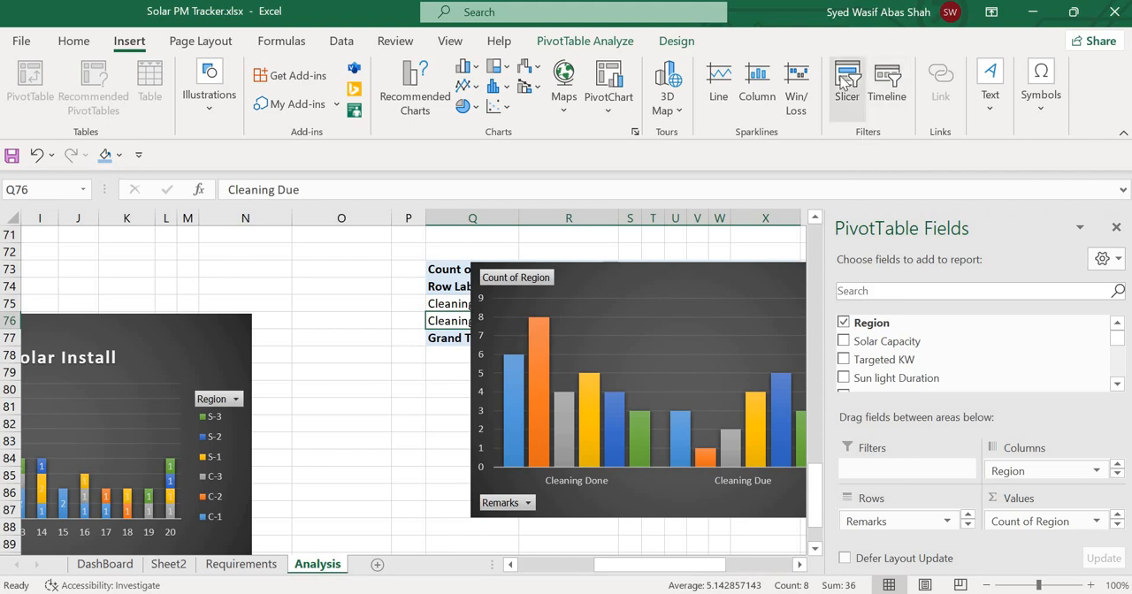
{"action": "left_click", "coordinate": [845, 81]}
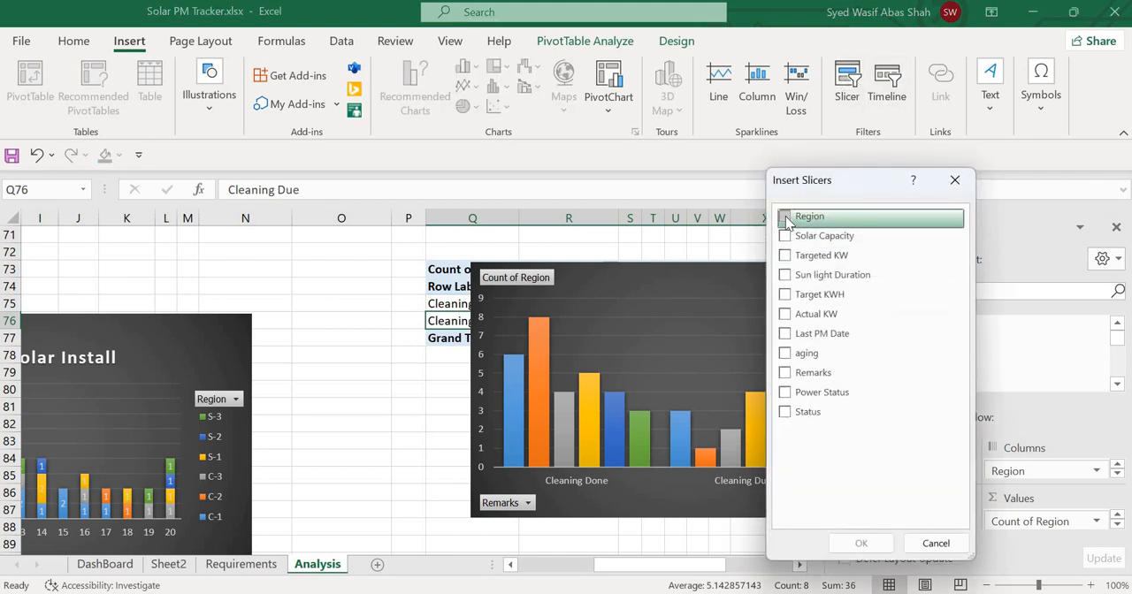
{"action": "left_click", "coordinate": [787, 219]}
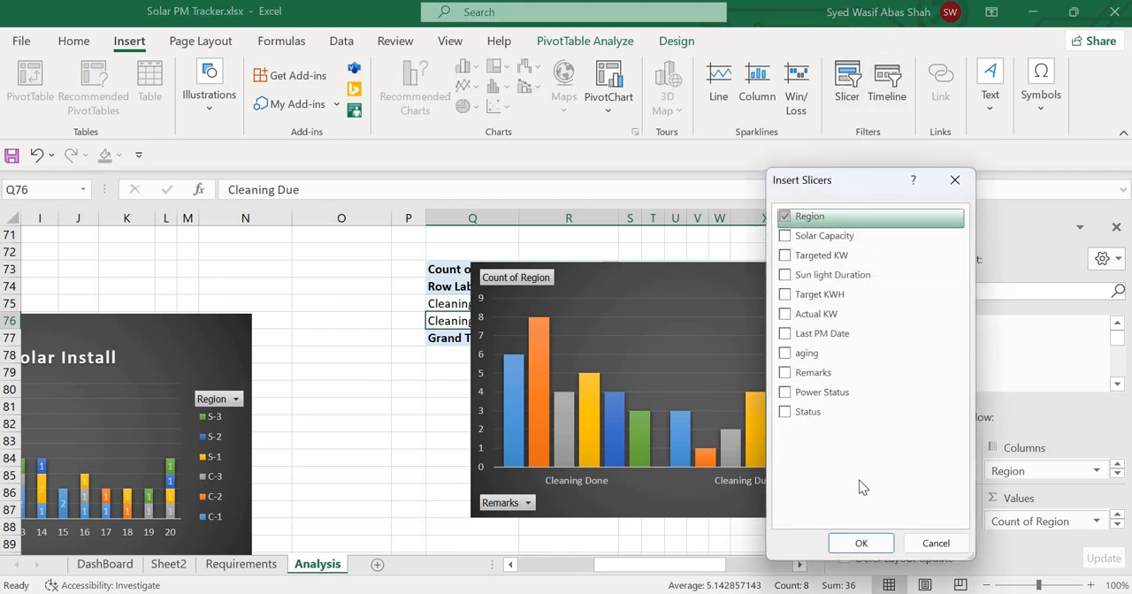
{"action": "left_click", "coordinate": [857, 542]}
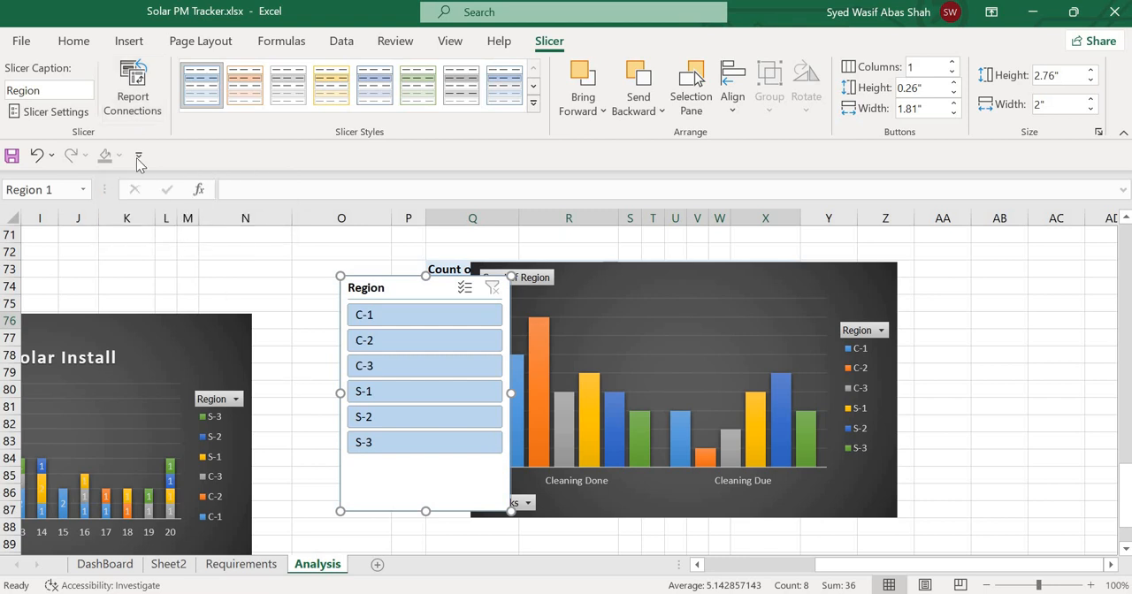
Connect the Region slicer to PivotTable58 and PivotTable59 on the Analysis sheet in its report connections.
{"action": "left_click", "coordinate": [139, 88]}
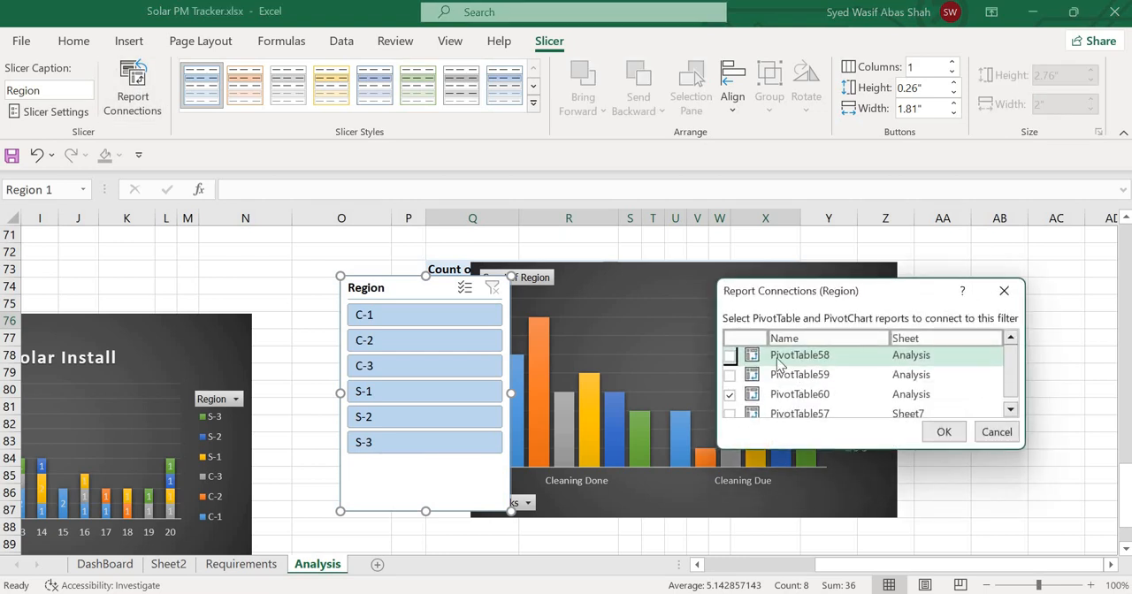
{"action": "left_click", "coordinate": [1011, 412]}
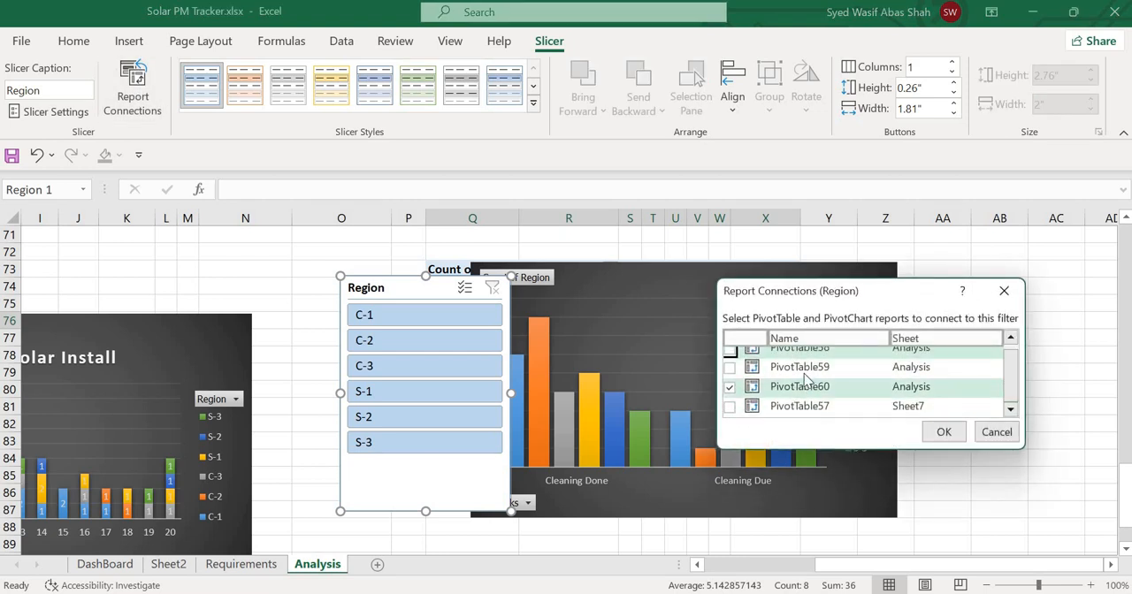
{"action": "left_click", "coordinate": [730, 367]}
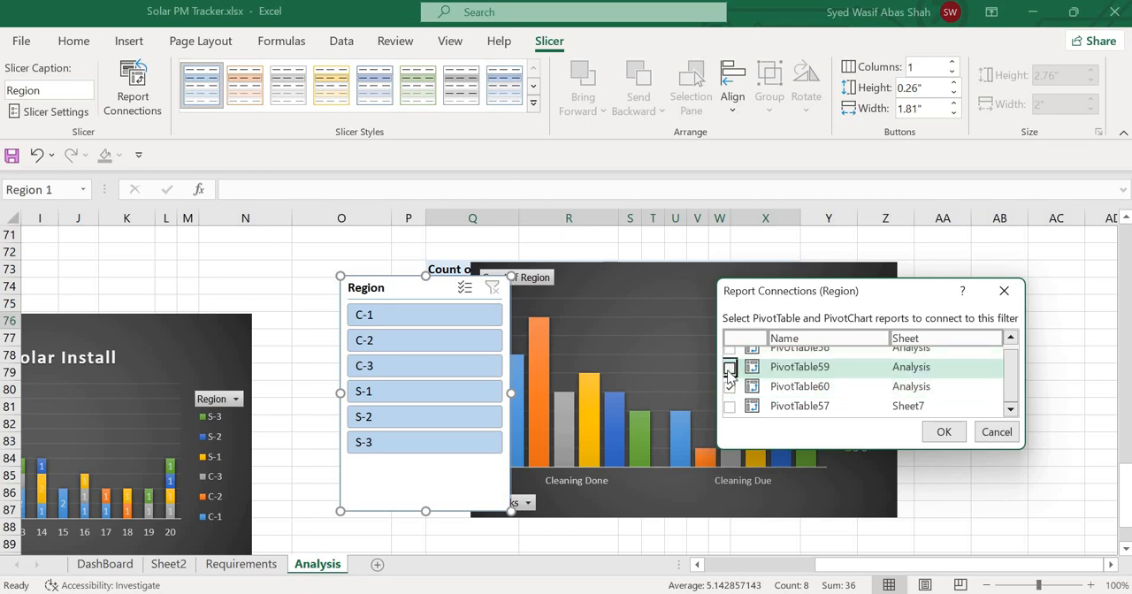
{"action": "left_click", "coordinate": [1011, 343]}
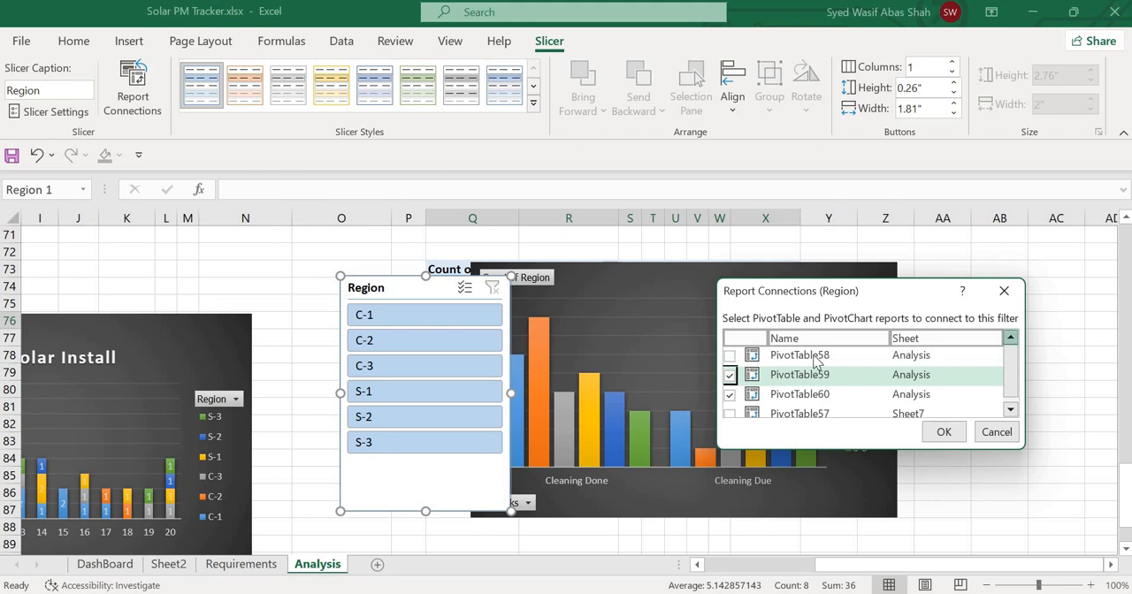
{"action": "left_click", "coordinate": [730, 355]}
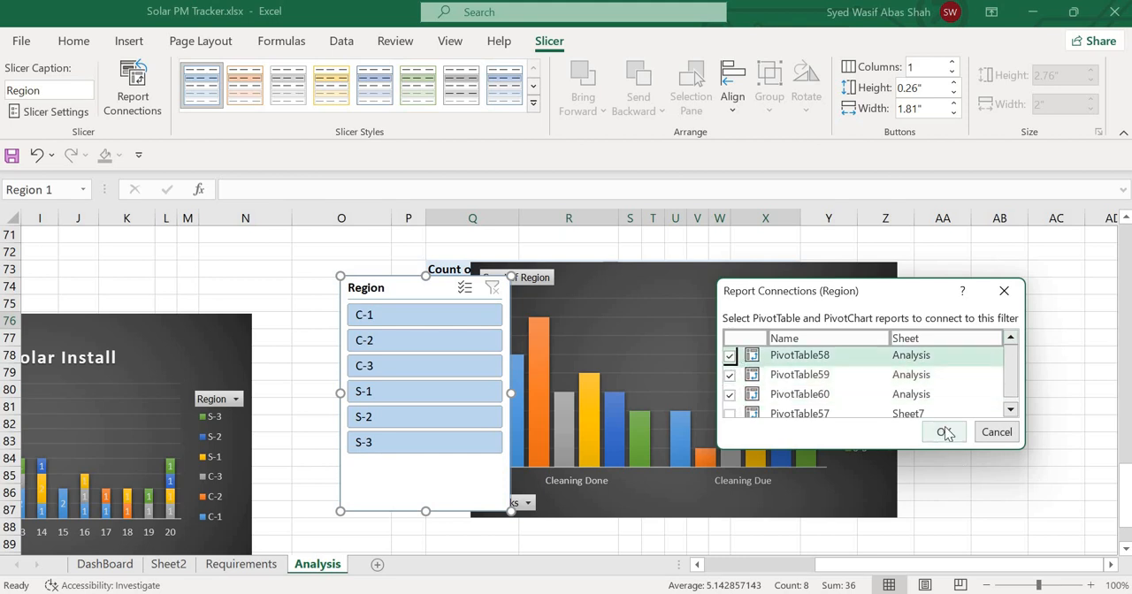
{"action": "left_click", "coordinate": [944, 431]}
Move the Region slicer off the PivotTable to the empty cells beside the cleaning remarks PivotChart.
{"action": "left_click", "coordinate": [299, 287]}
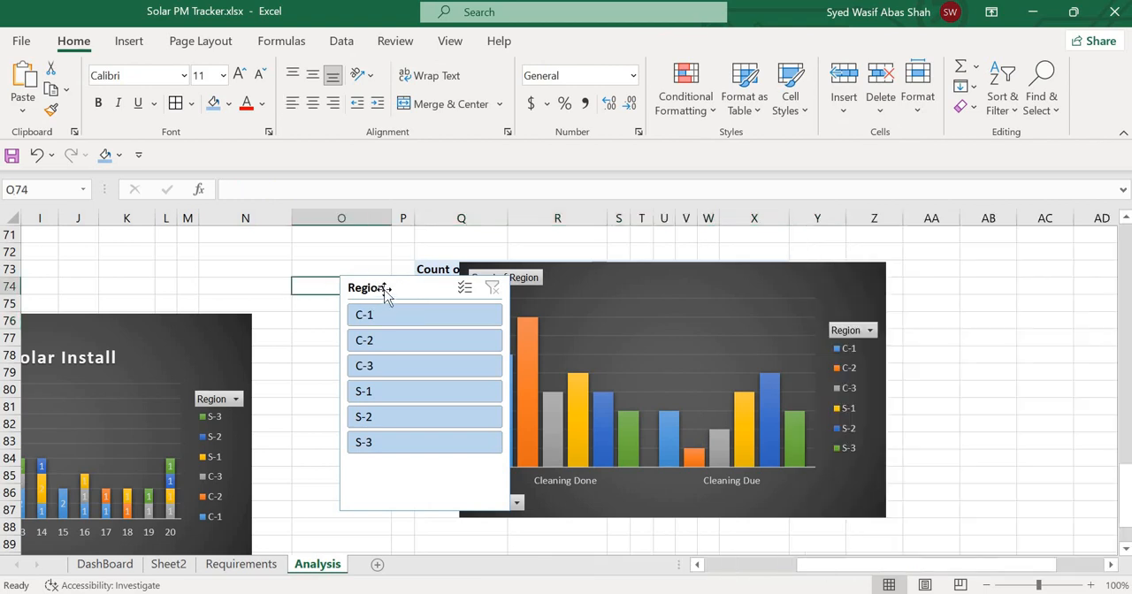
{"action": "left_click", "coordinate": [407, 289]}
{"action": "left_click_drag", "start_coordinate": [881, 328], "coordinate": [965, 275]}
Test the Region slicer with single regions and filter the connected charts to C-1, C-2 and C-3 together.
{"action": "left_click", "coordinate": [952, 305]}
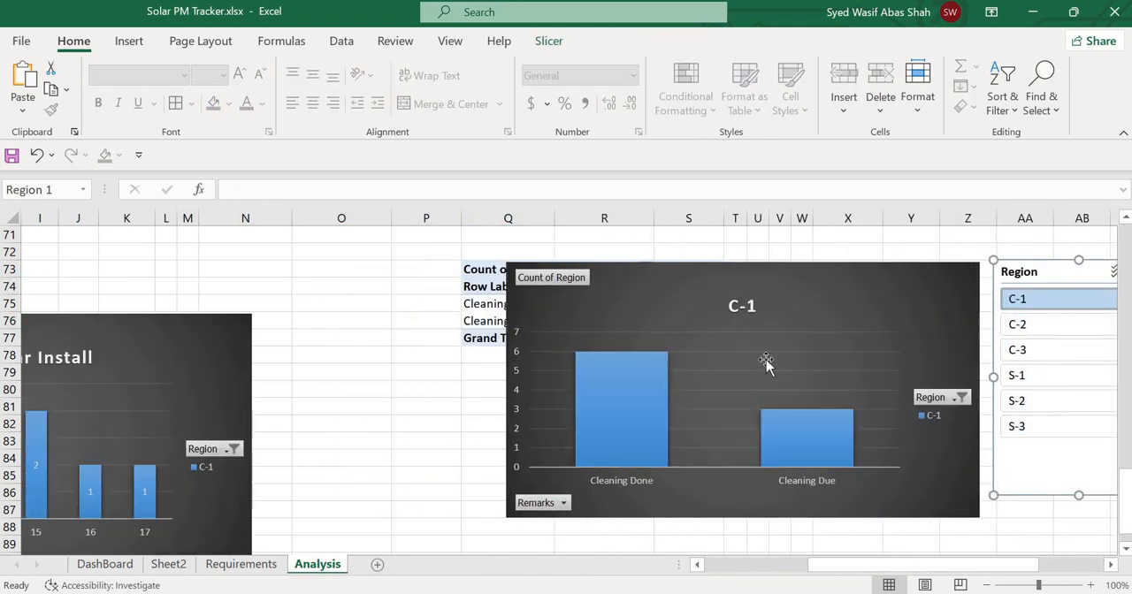
{"action": "left_click", "coordinate": [1027, 332], "text": "ctrl"}
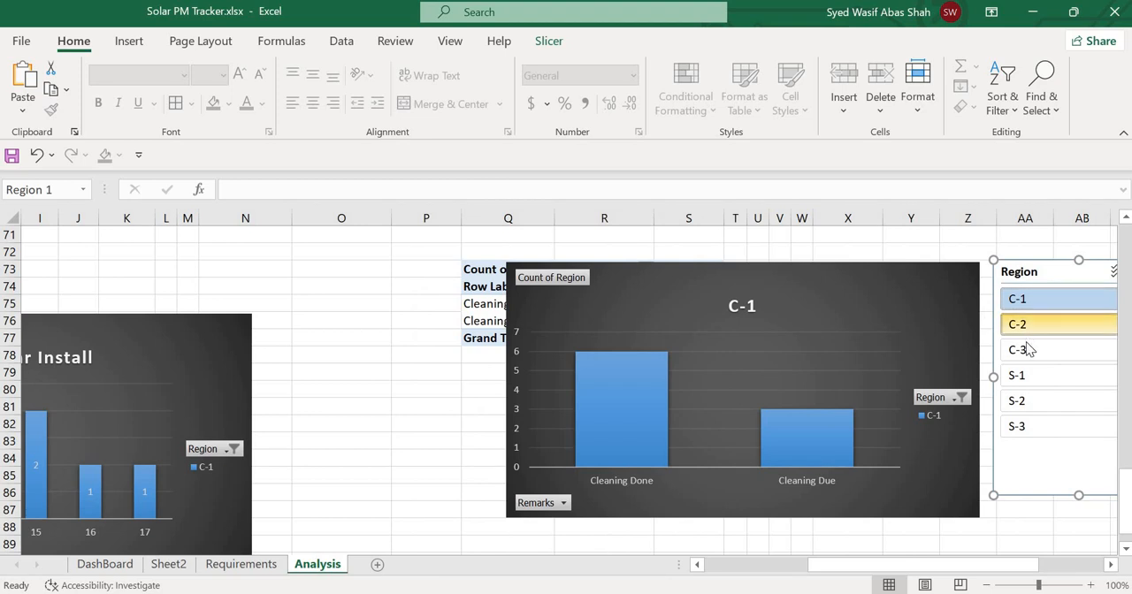
{"action": "left_click", "coordinate": [1027, 358]}
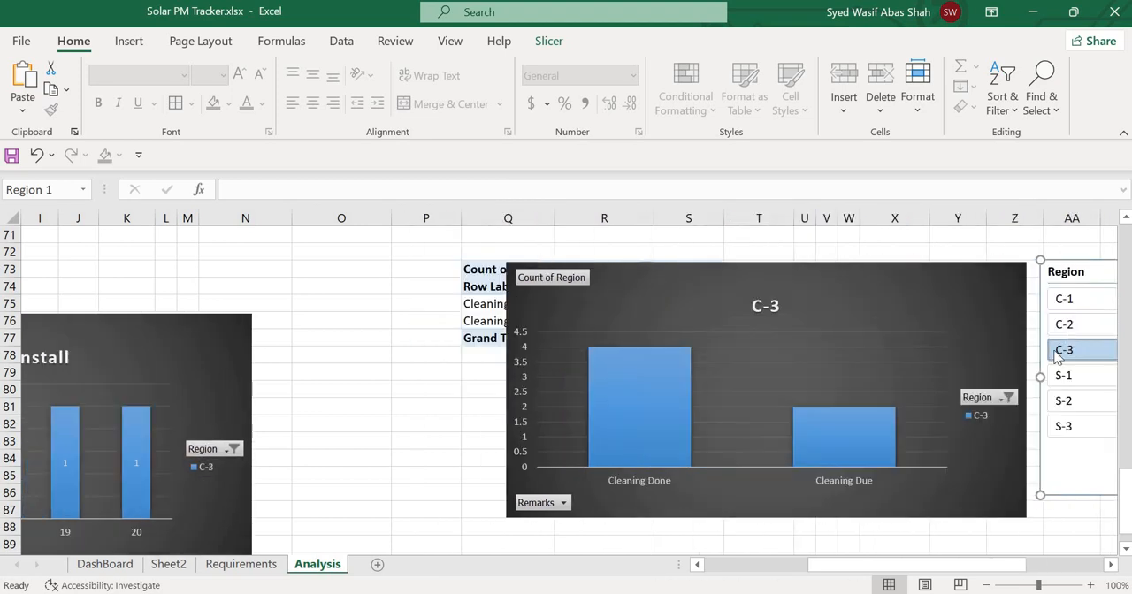
{"action": "left_click", "coordinate": [1070, 325], "text": "ctrl"}
{"action": "left_click", "coordinate": [1071, 298], "text": "ctrl"}
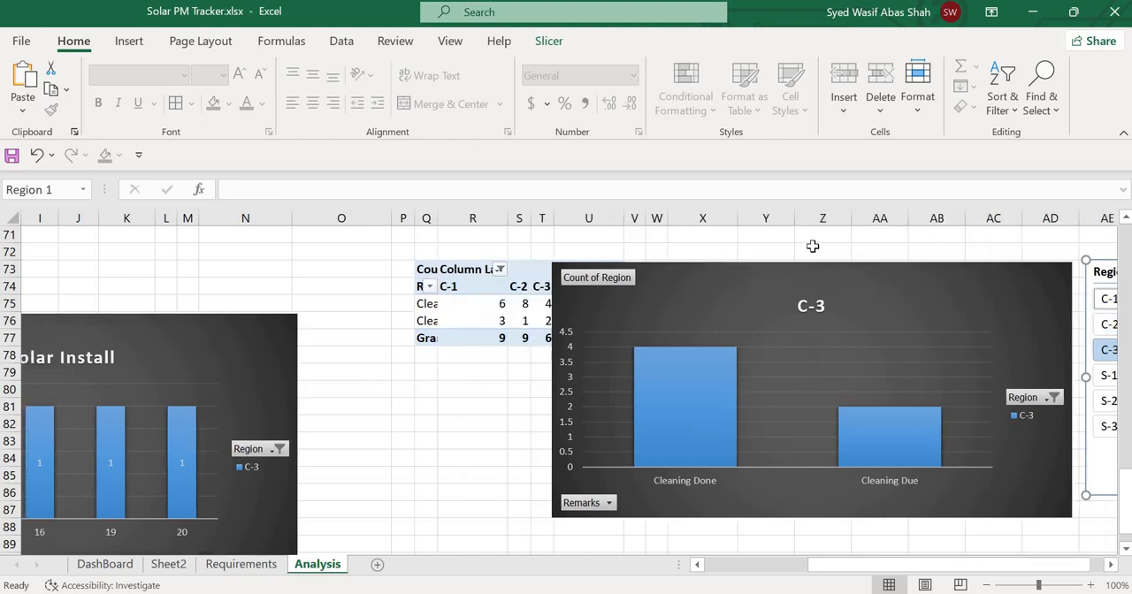
{"action": "left_click", "coordinate": [820, 249]}
{"action": "left_click", "coordinate": [918, 274]}
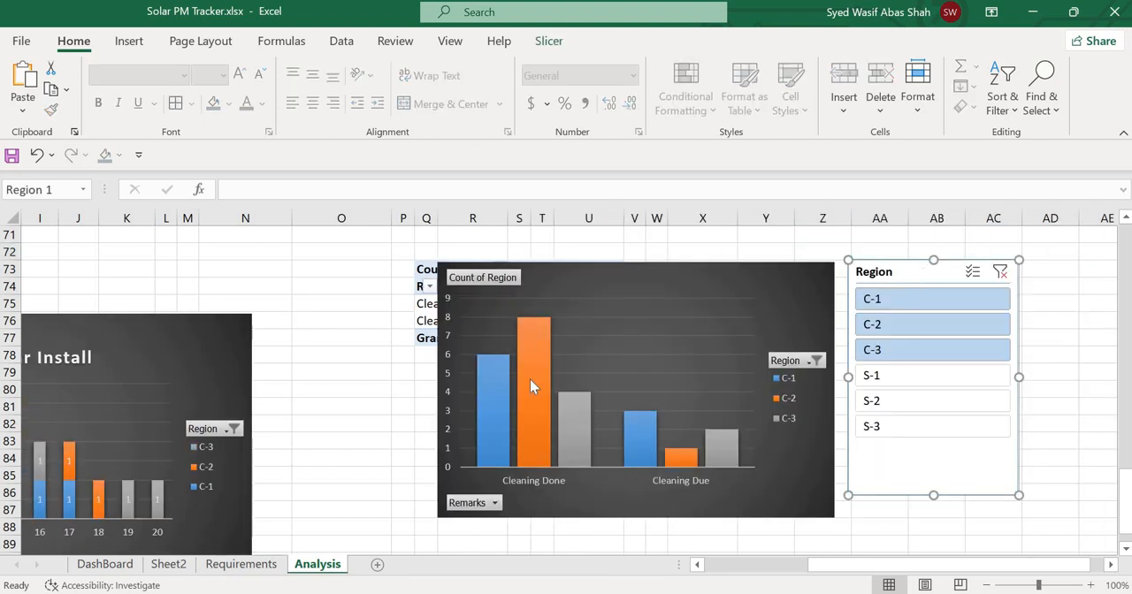
Review the charts and the Region slicer on the DashBoard sheet.
{"action": "left_click", "coordinate": [104, 564]}
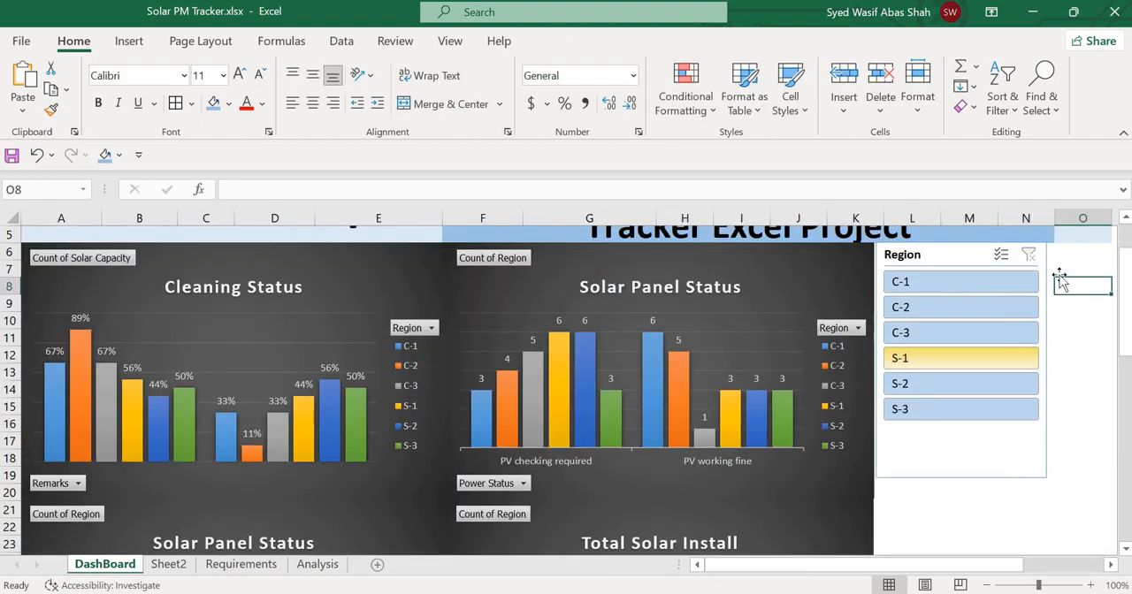
{"action": "left_click", "coordinate": [1071, 371]}
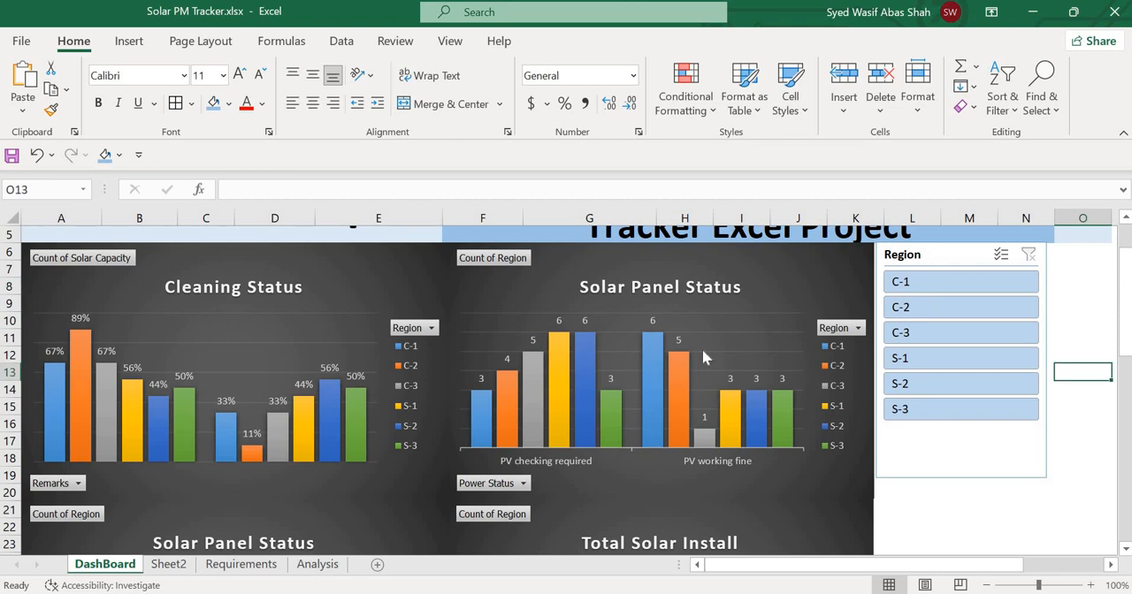
{"action": "scroll", "coordinate": [703, 349], "scroll_direction": "down", "scroll_amount": 6}
{"action": "scroll", "coordinate": [702, 354], "scroll_direction": "up", "scroll_amount": 8}
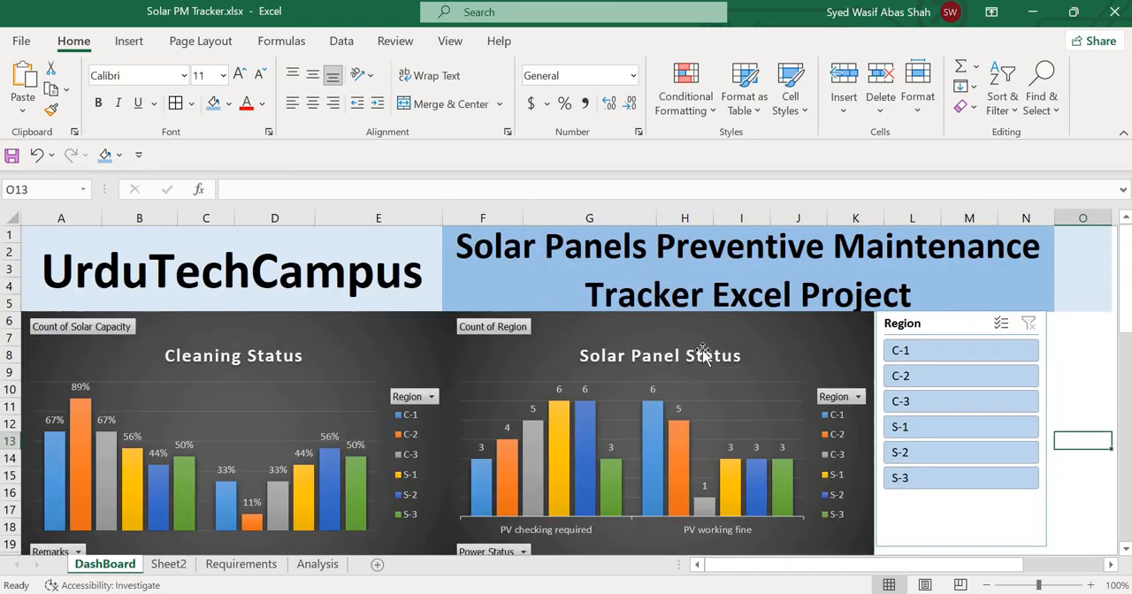